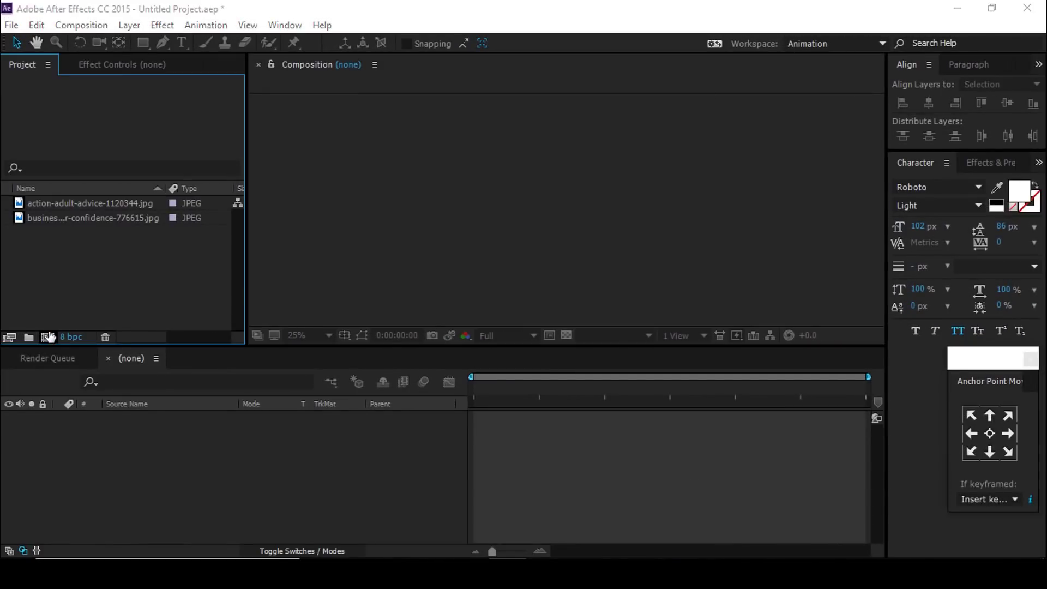
Create a 1920 × 1080 px composition named "main comp".
left_click(475, 241)
type("1920")
key("Tab")
type("1080")
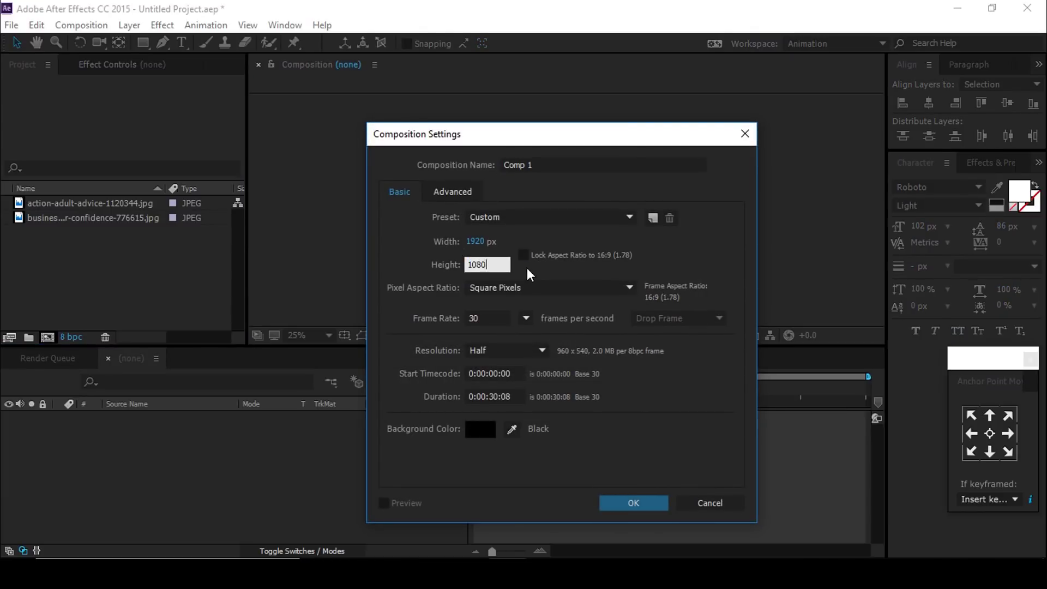
key("Tab")
left_click(541, 164)
type("main")
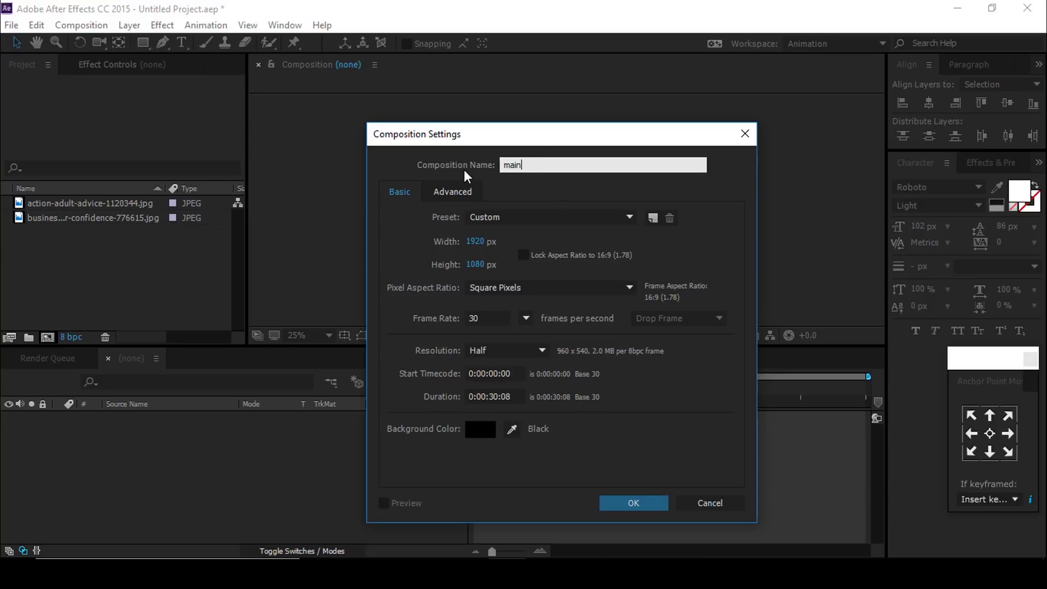
type(" comp")
key("Return")
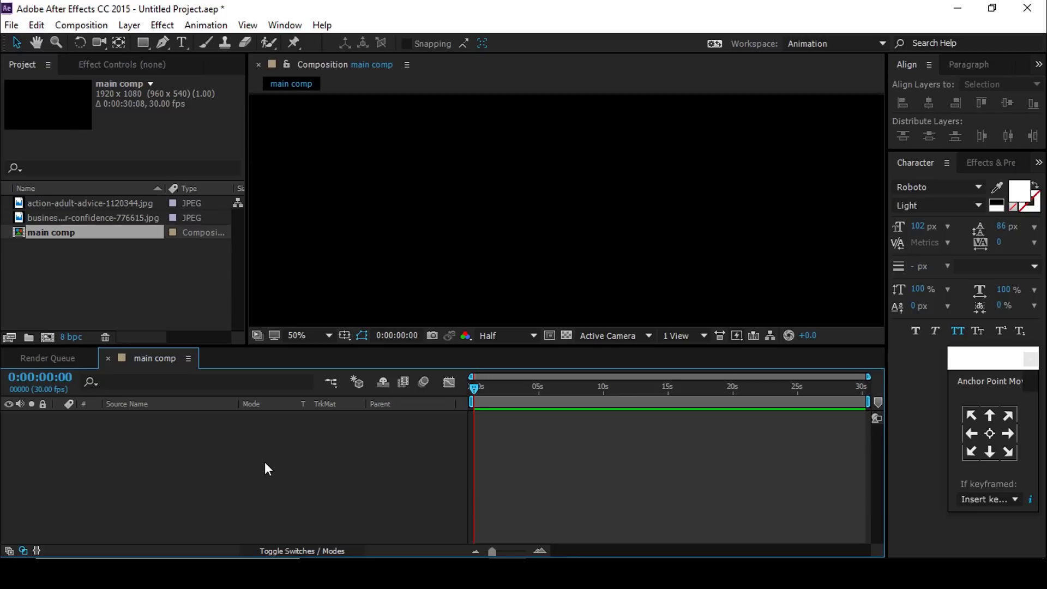
Add the business team photo (776615.jpg) to main comp and scale it down until the whole group fits the frame.
left_click(67, 219)
left_click_drag(23, 220, 227, 439)
scroll(570, 231, "down", 2)
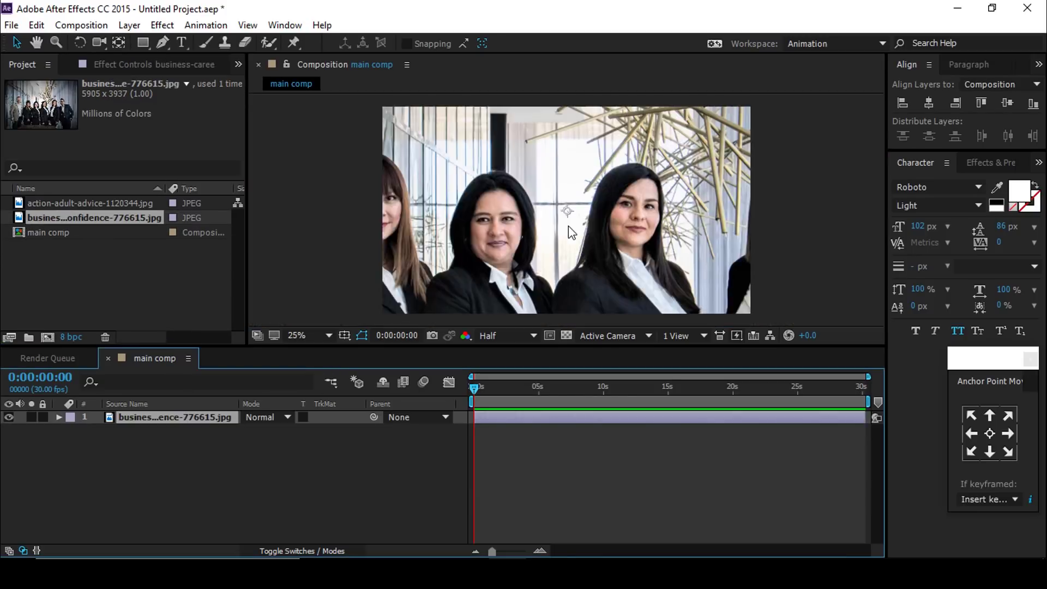
key("s")
left_click_drag(291, 431, 130, 498)
left_click(131, 498)
left_click(59, 417)
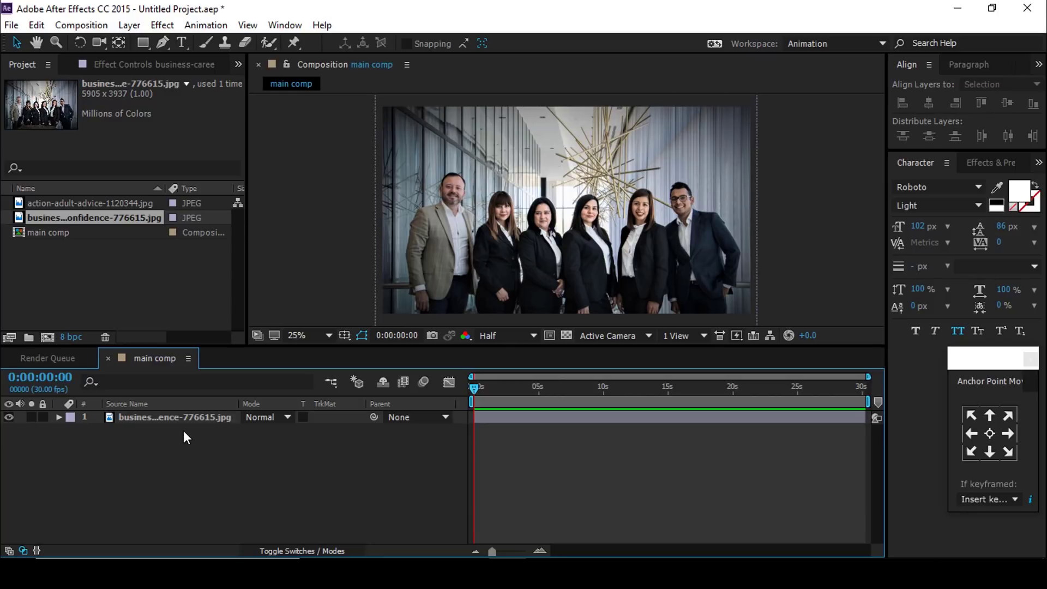
Create a dark gray 1920 × 1080 px solid above the photo layer.
right_click(250, 457)
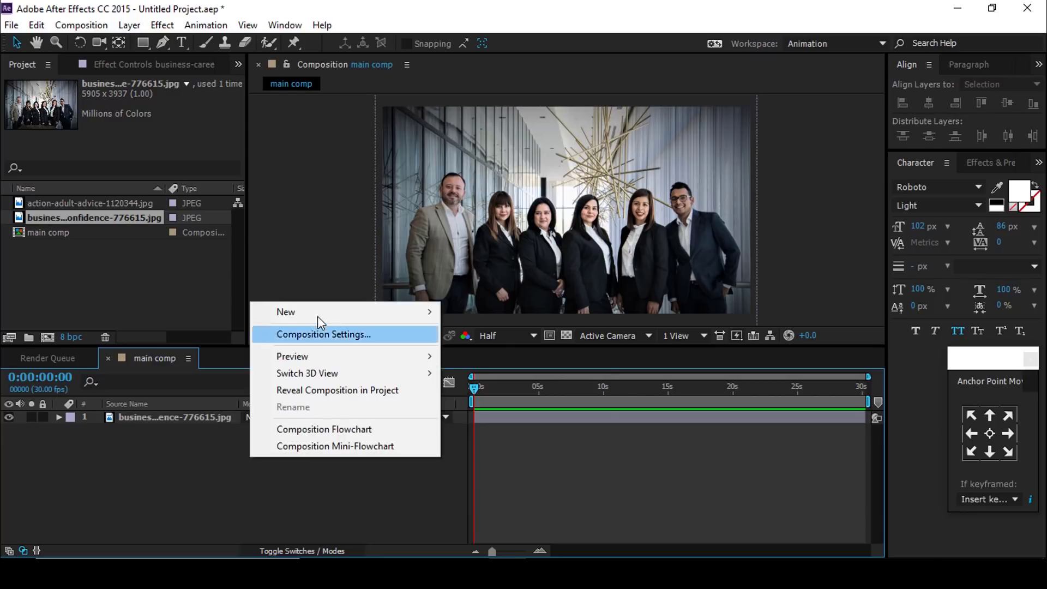
mouse_move(315, 311)
left_click(500, 355)
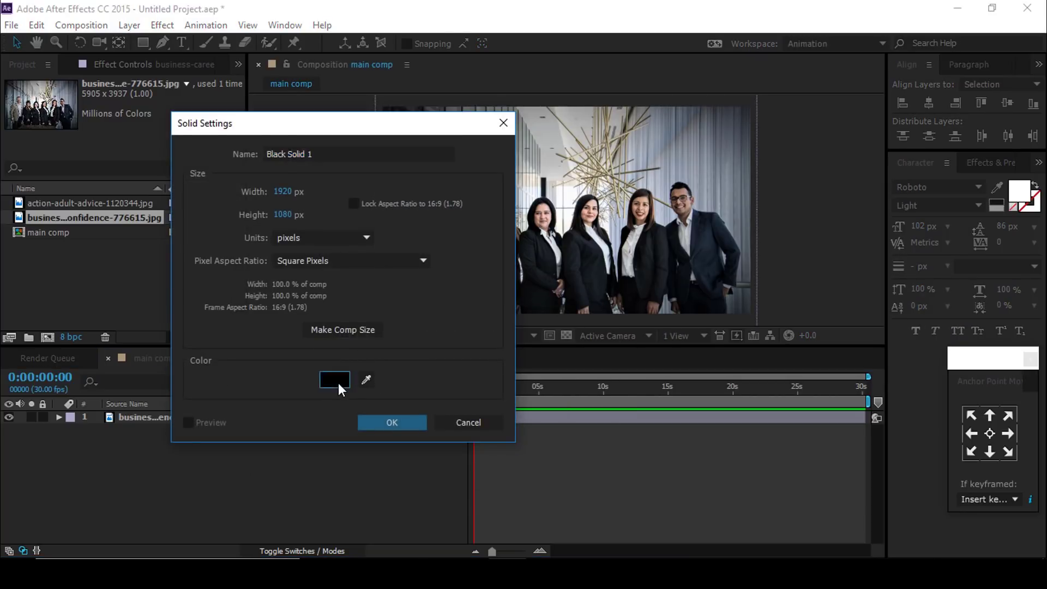
left_click(338, 382)
left_click(105, 516)
left_click(412, 353)
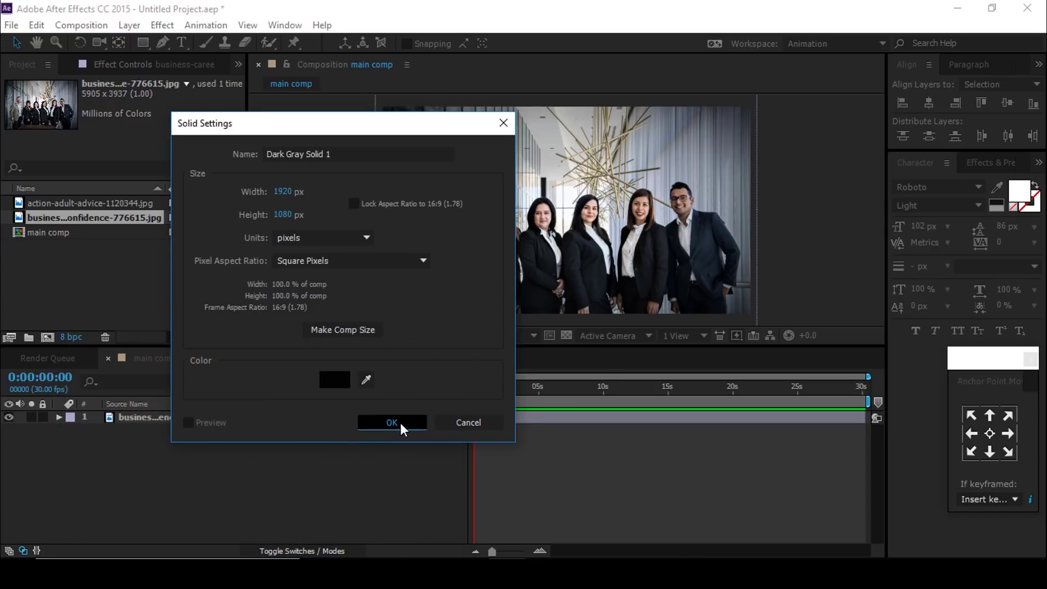
left_click(397, 423)
Set the dark gray solid's opacity to 80% and collapse its properties.
key("t")
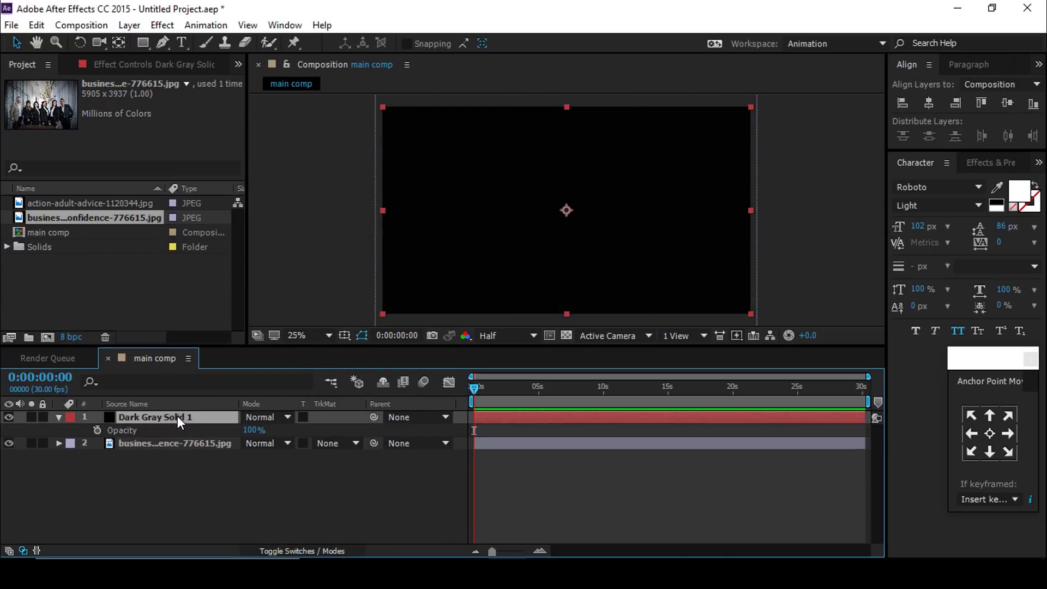
left_click(255, 430)
type("80")
key("Return")
left_click(354, 492)
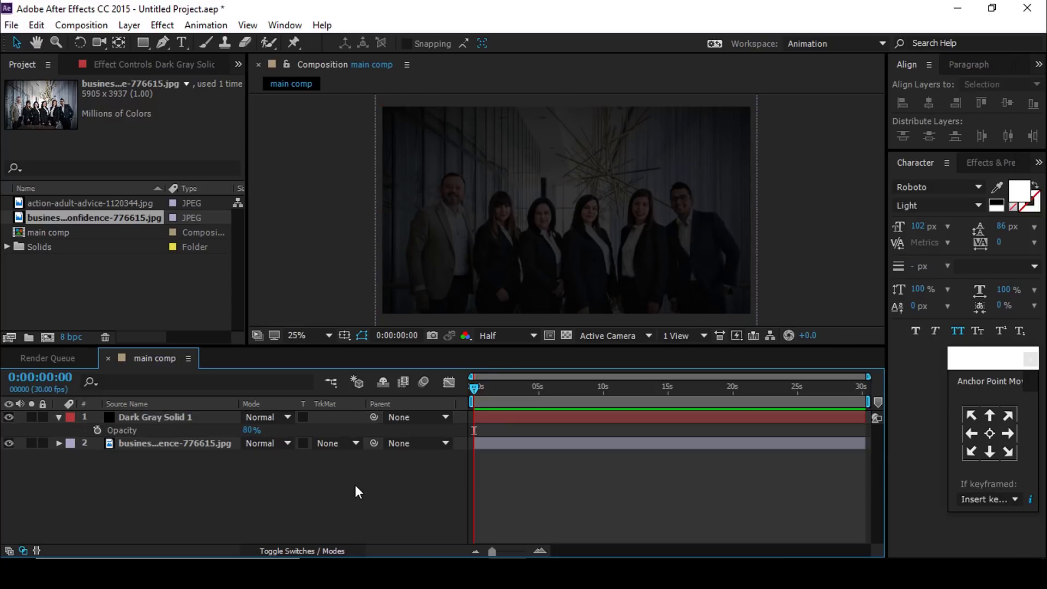
left_click(58, 416)
left_click(58, 417)
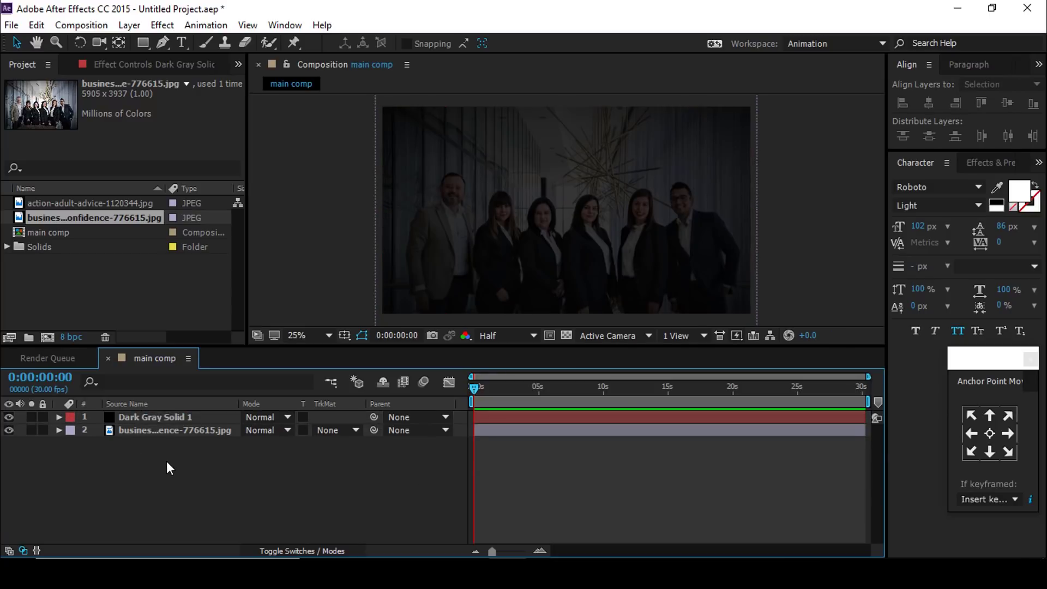
Pre-compose the solid and photo layers into a new composition named "BG", moving all attributes into it.
left_click_drag(295, 494, 136, 415)
right_click(168, 430)
left_click(206, 477)
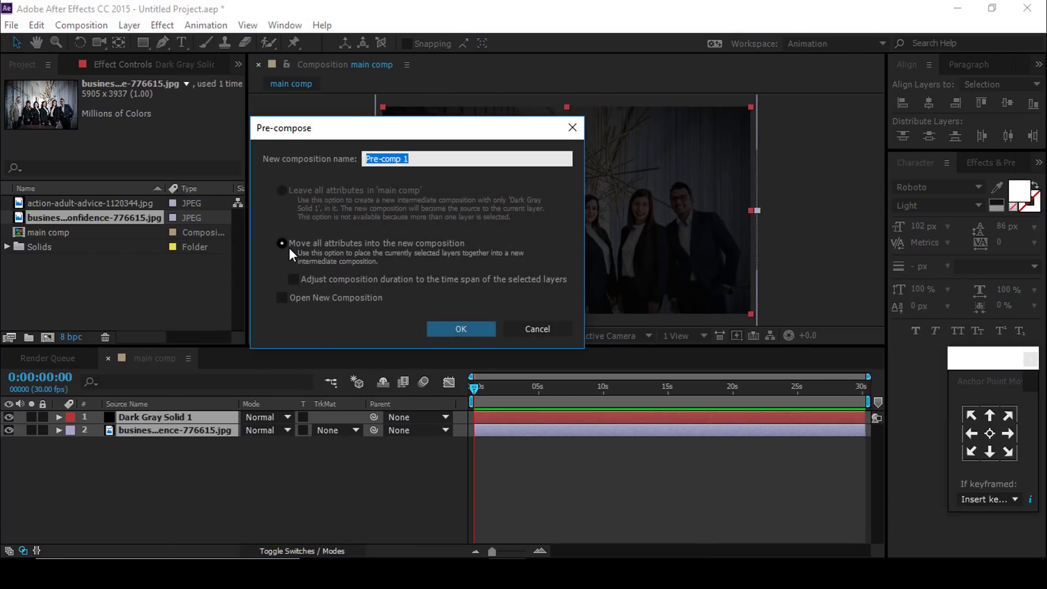
type("BG")
key("Return")
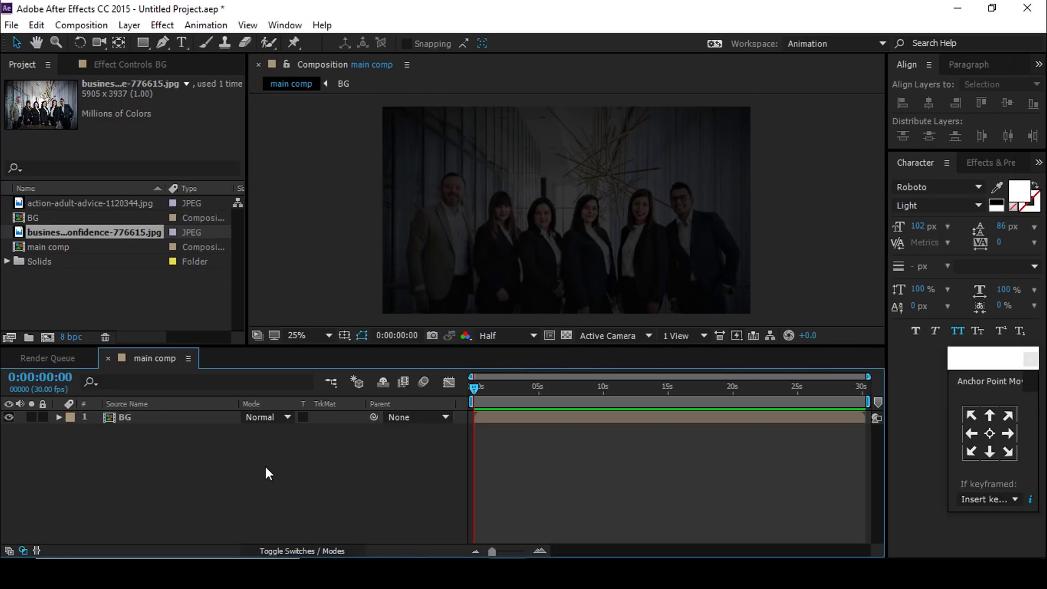
Create a new 1920 × 1080 px composition named "shape elements".
left_click(82, 298)
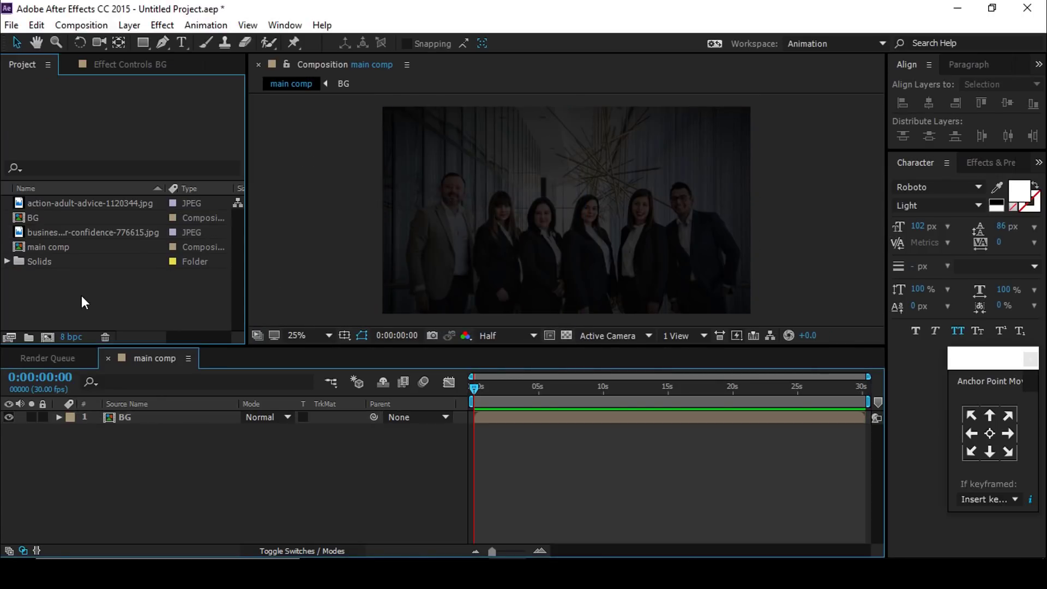
left_click(47, 337)
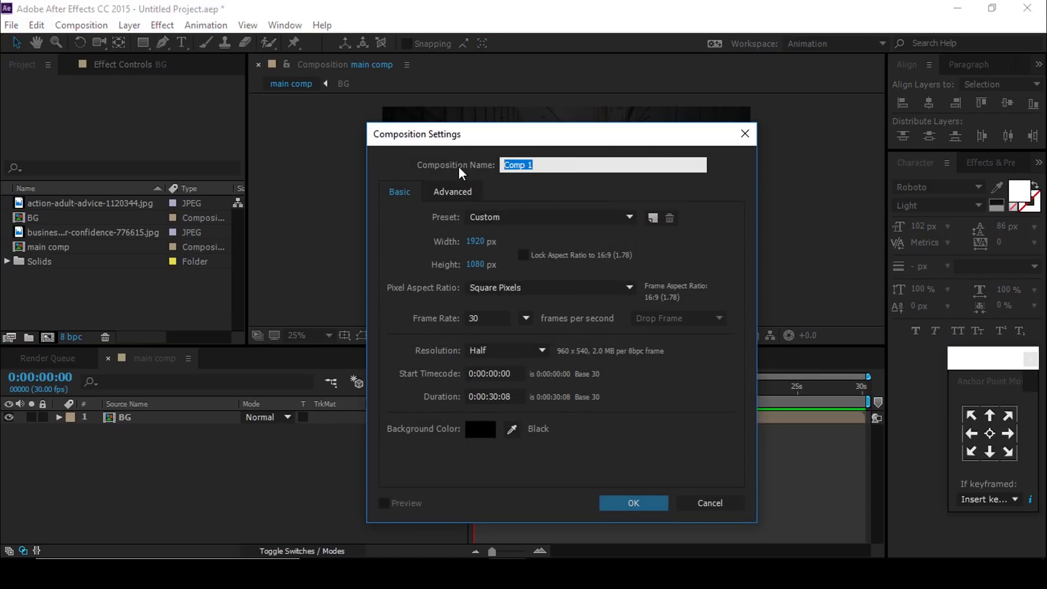
type("shape elements")
left_click(630, 502)
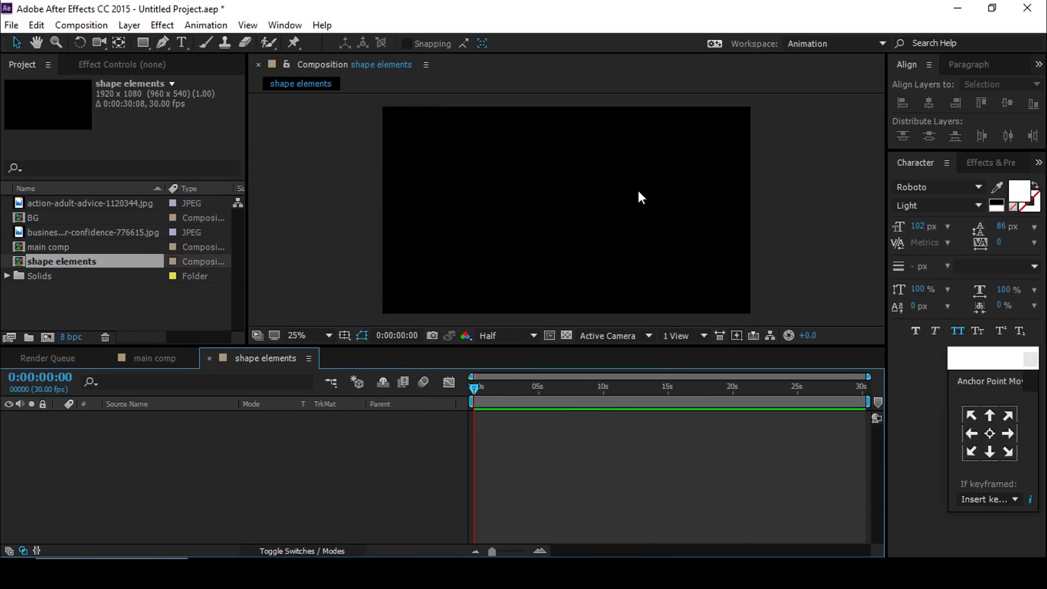
Add a text layer reading "0" near the upper-left corner of the shape elements composition.
left_click(184, 44)
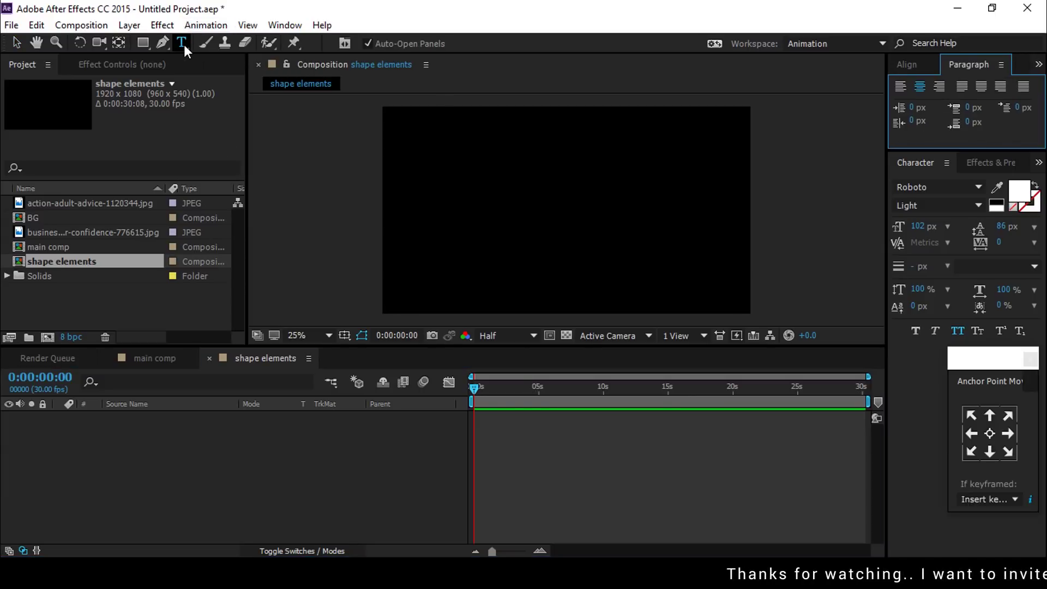
left_click(453, 143)
type("0")
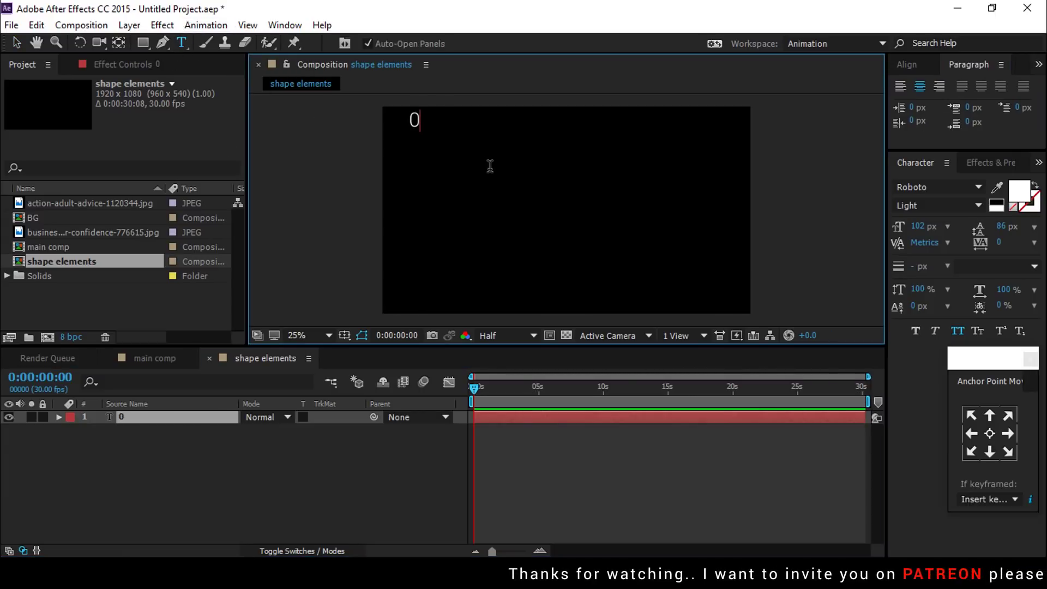
left_click(17, 43)
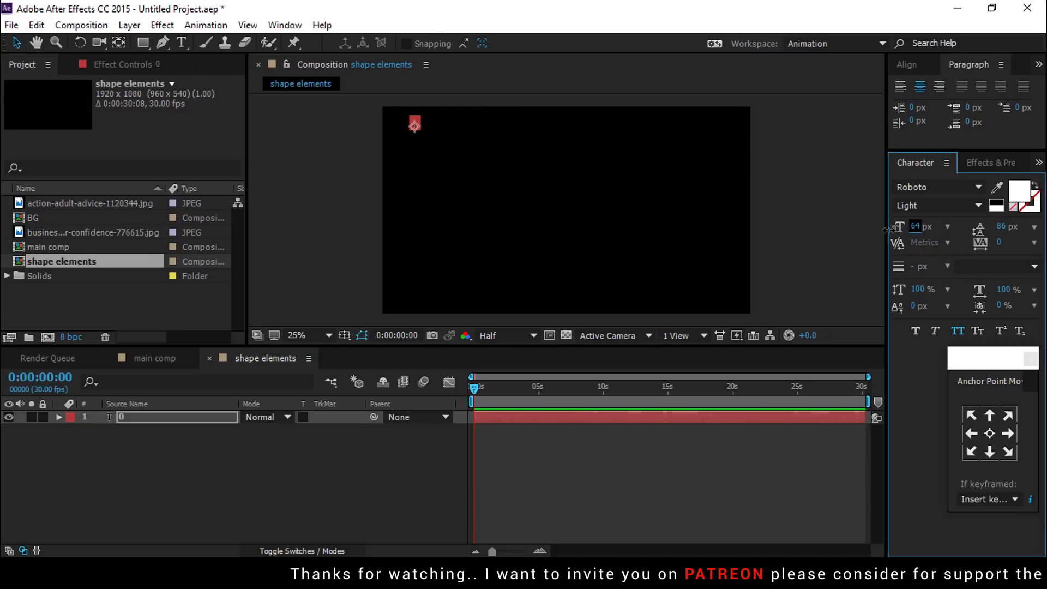
Set the font size of the "0" text to 60 px.
left_click(759, 430)
scroll(427, 142, "up", 1)
scroll(552, 225, "down", 1)
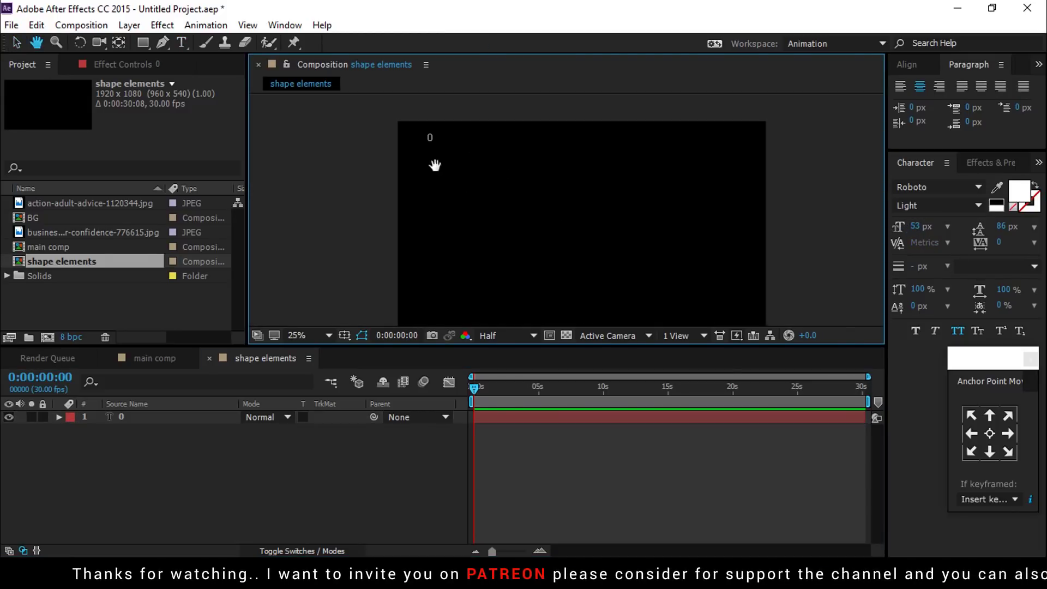
left_click(413, 127)
left_click(915, 226)
type("60")
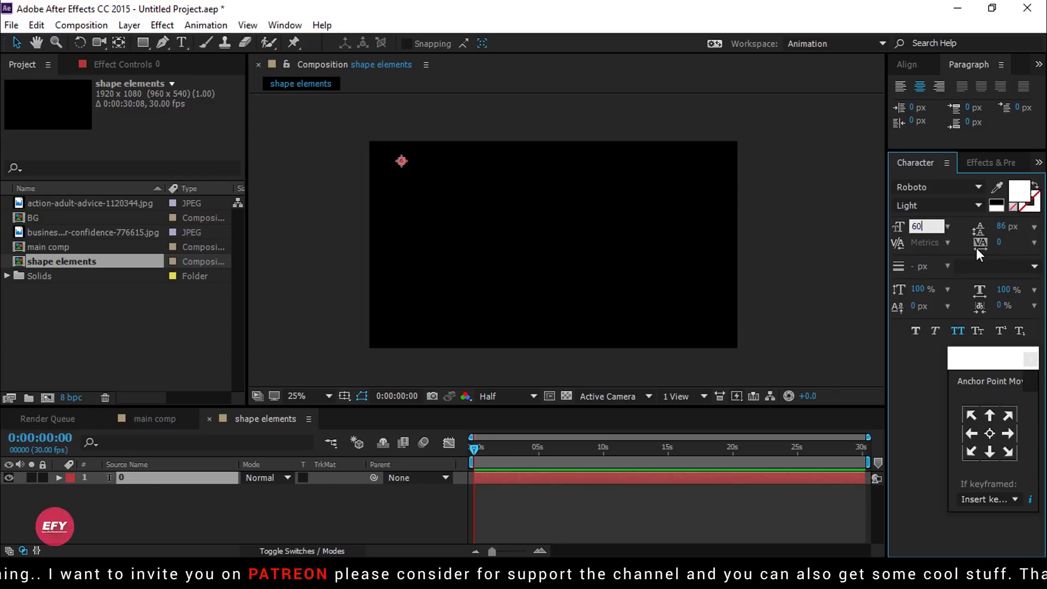
left_click(849, 253)
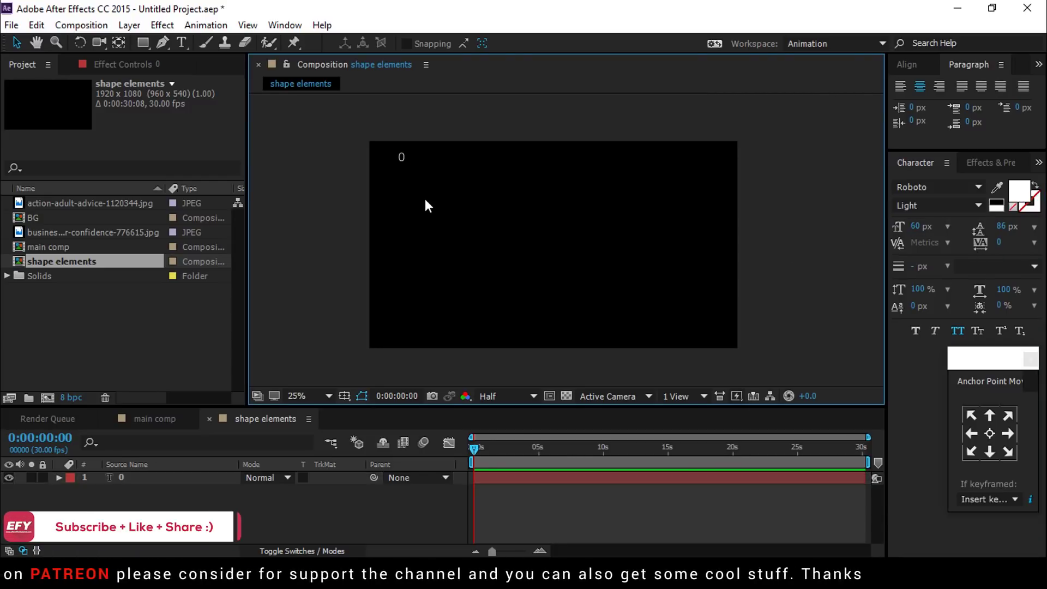
Add the expression wiggle(3,80) to the opacity of the "0" layer and collapse its properties.
key("space")
left_click(110, 480)
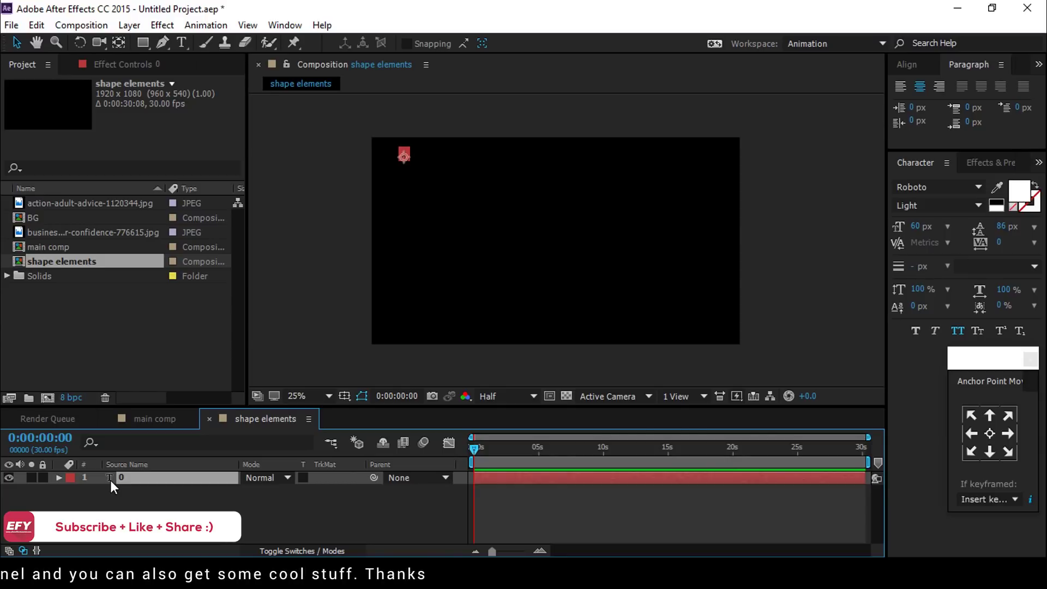
key("t")
left_click(97, 490, "alt")
type("wiggle(3,80)")
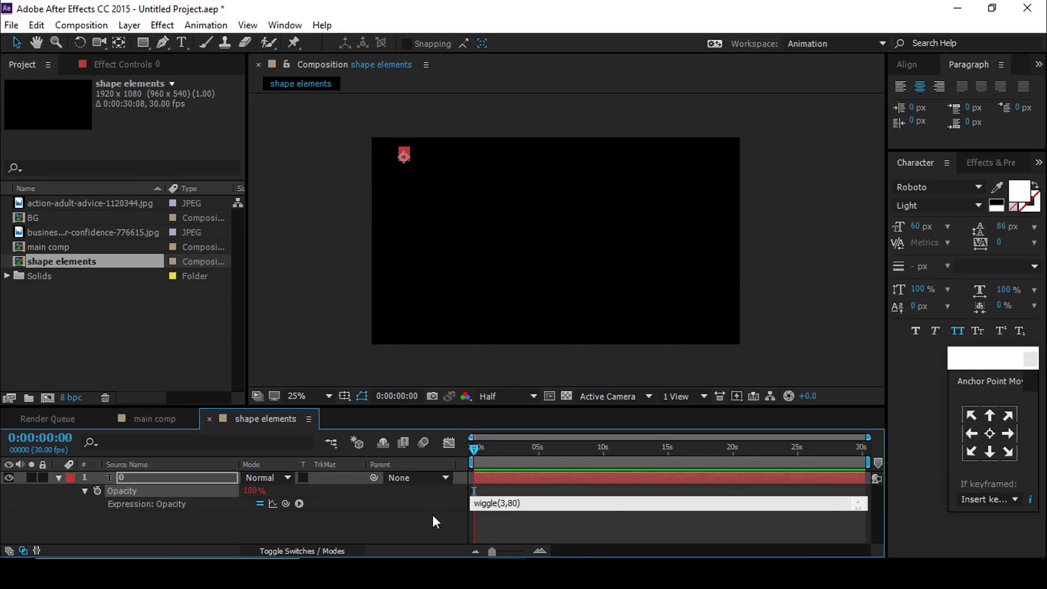
left_click(439, 528)
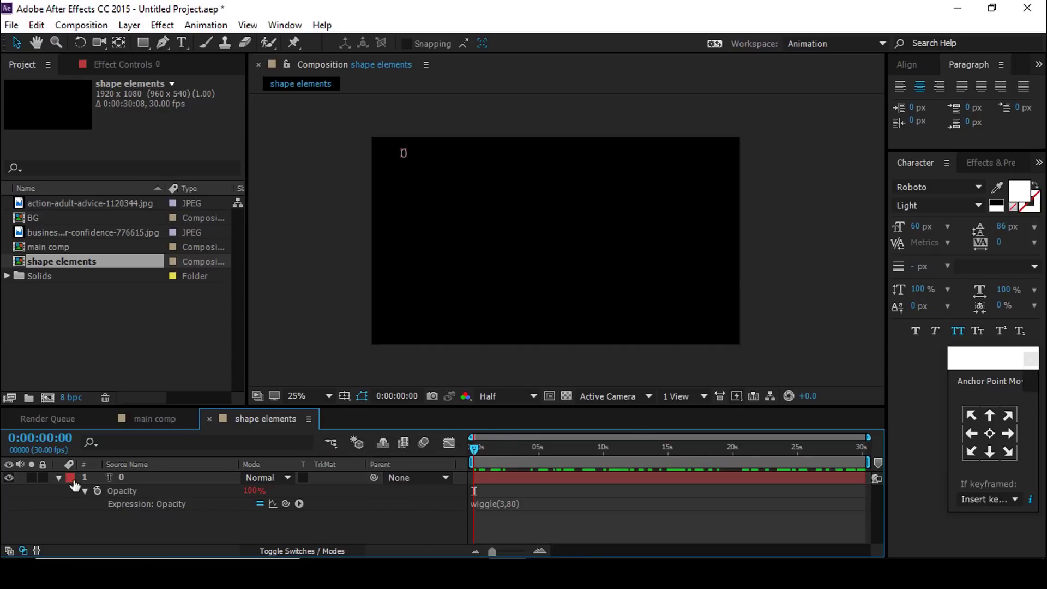
left_click(154, 479)
key("u")
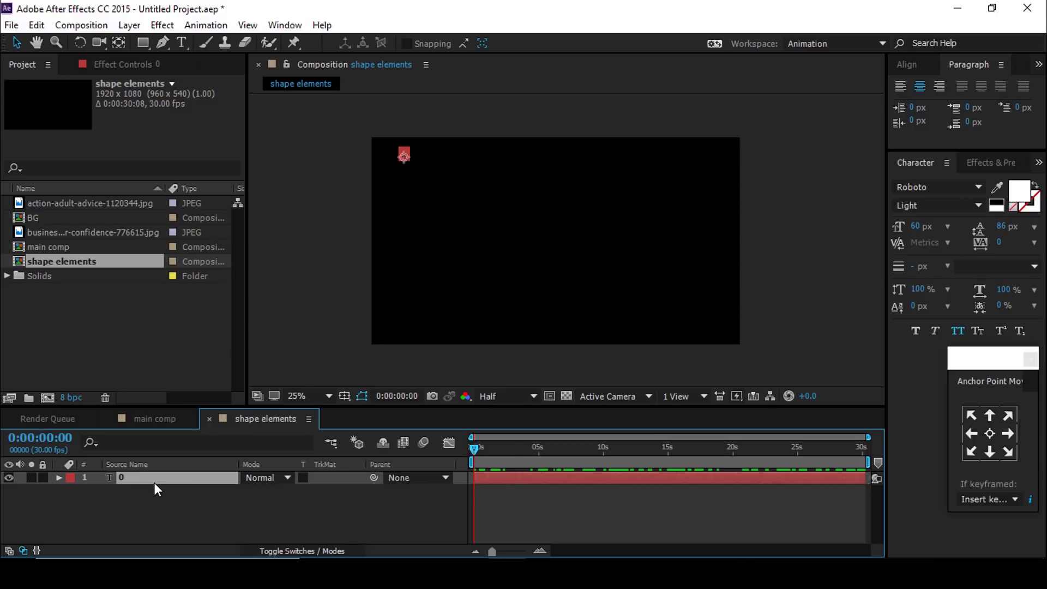
Duplicate the "0" layer four times and move the copies down to form a vertical column of five zeros.
key("ctrl+d")
key("ctrl+d")
key("ctrl+d")
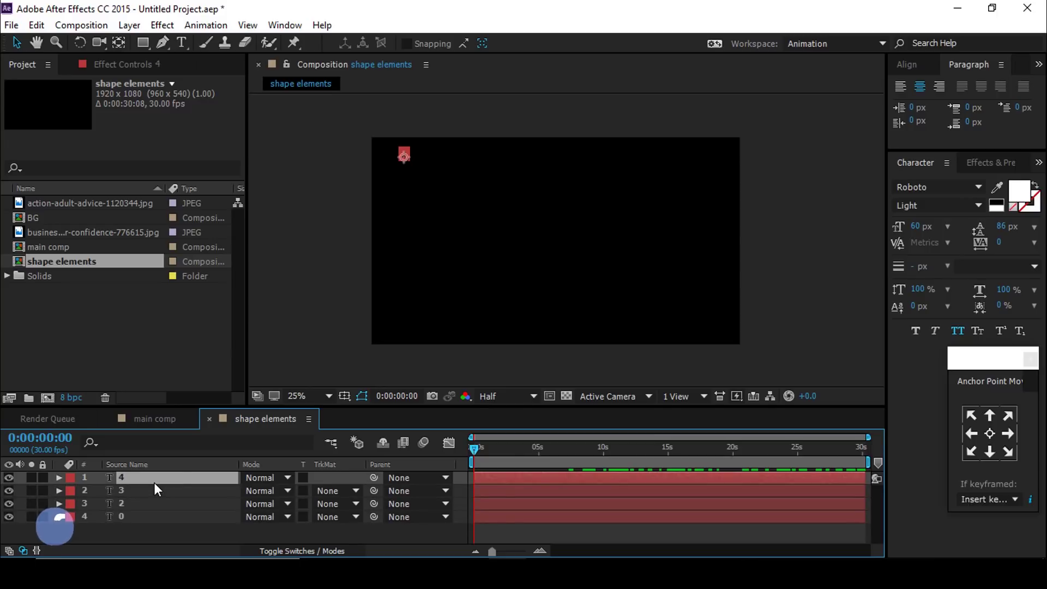
left_click_drag(403, 157, 404, 204)
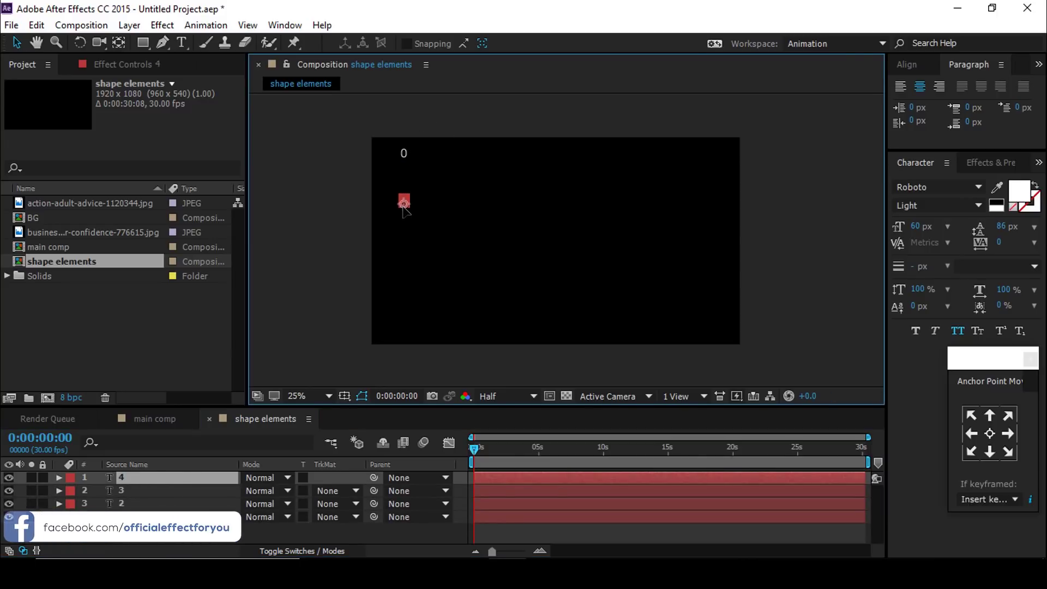
key("ctrl+d")
left_click_drag(404, 156, 403, 306)
Distribute the five zeros evenly by their vertical centers and shift the column slightly lower in the frame.
left_click_drag(344, 130, 434, 333)
left_click(903, 65)
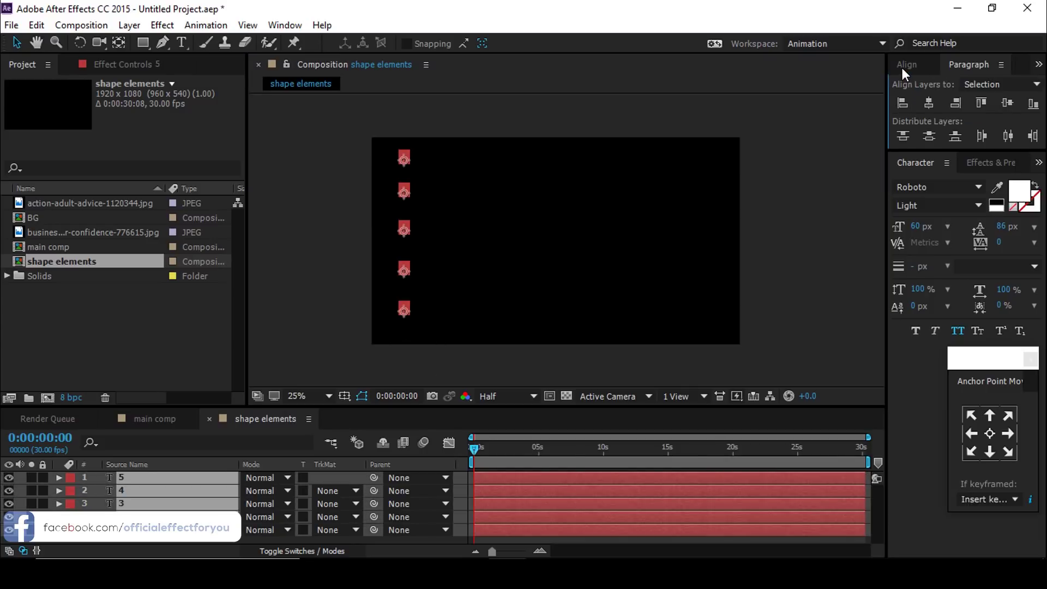
left_click(929, 136)
left_click_drag(409, 306, 403, 318)
left_click(428, 254)
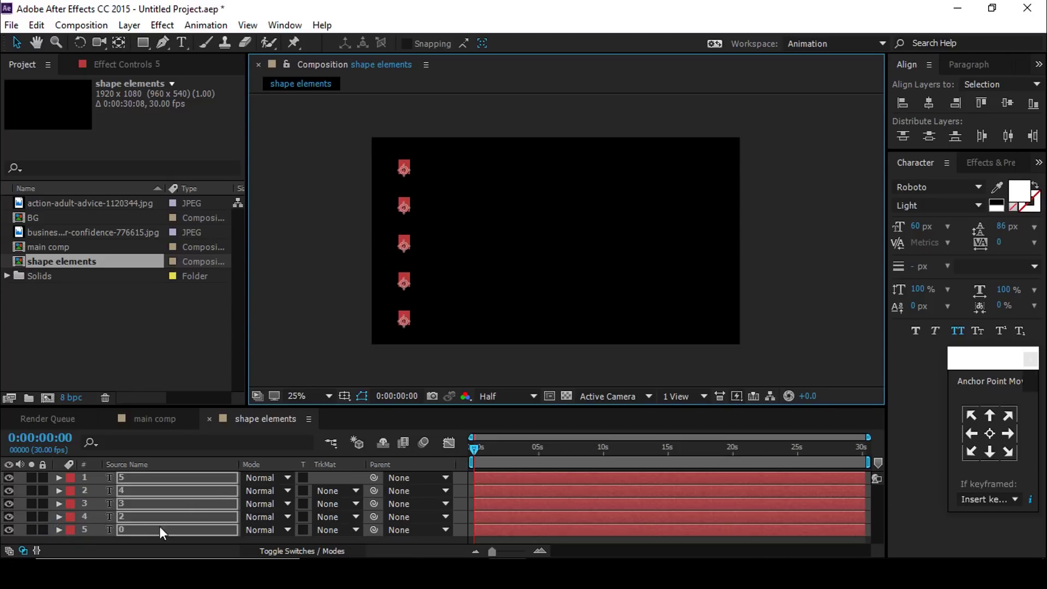
Duplicate the column of zeros and place the copies across the frame, forming a grid of five columns.
key("ctrl+a")
key("ctrl+d")
left_click(127, 485)
key("ctrl+shift+bracketright")
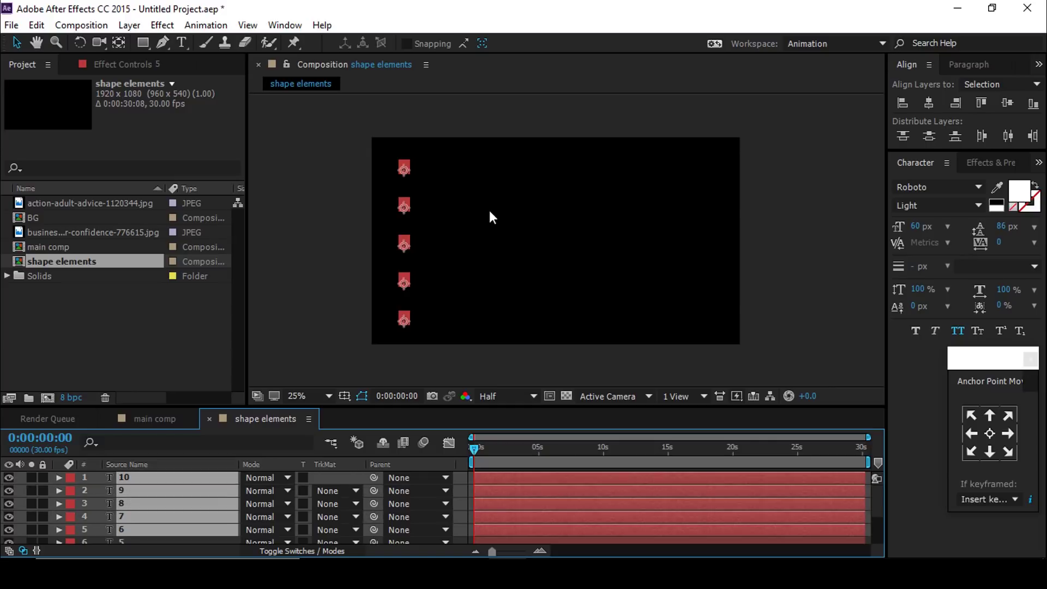
left_click_drag(404, 284, 469, 286)
Add a separate text layer reading "X" between the first two zeros of the top row.
key("ctrl+shift+a")
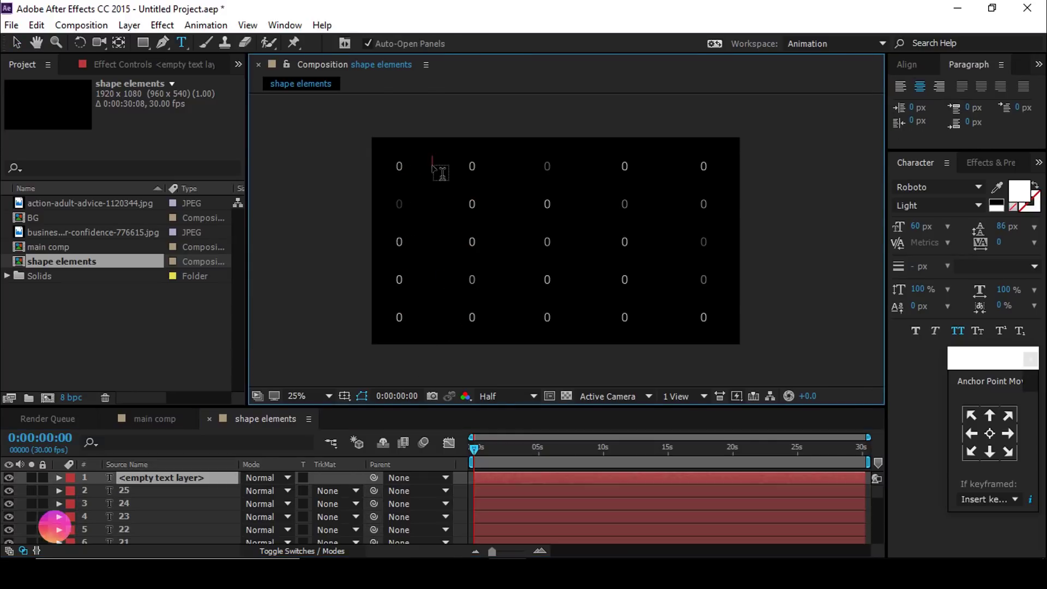
type("X")
left_click(16, 42)
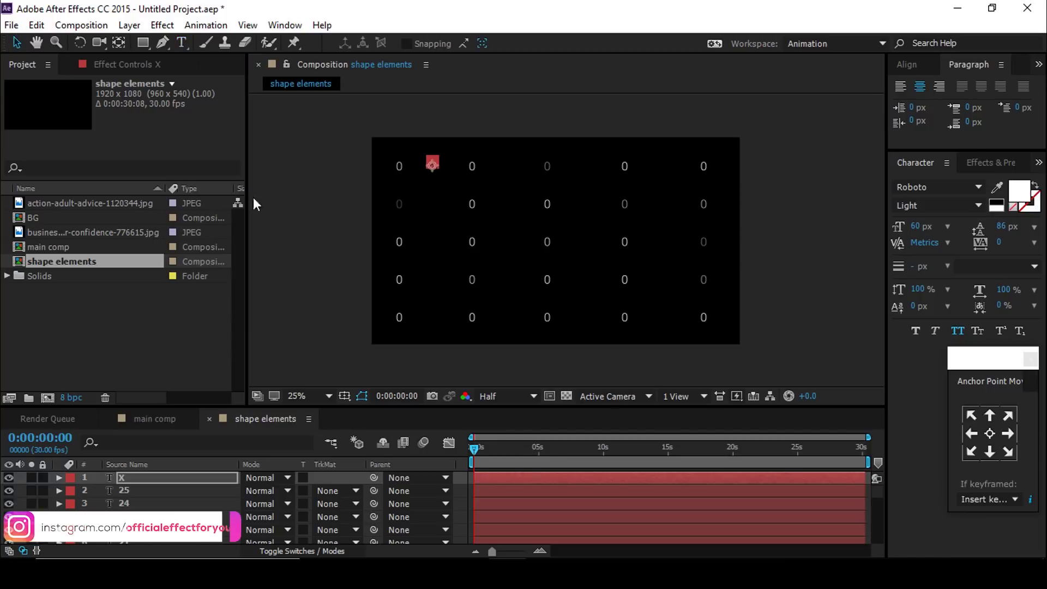
Add the expression wiggle(3,80) to the opacity of the X text layer.
left_click(136, 476)
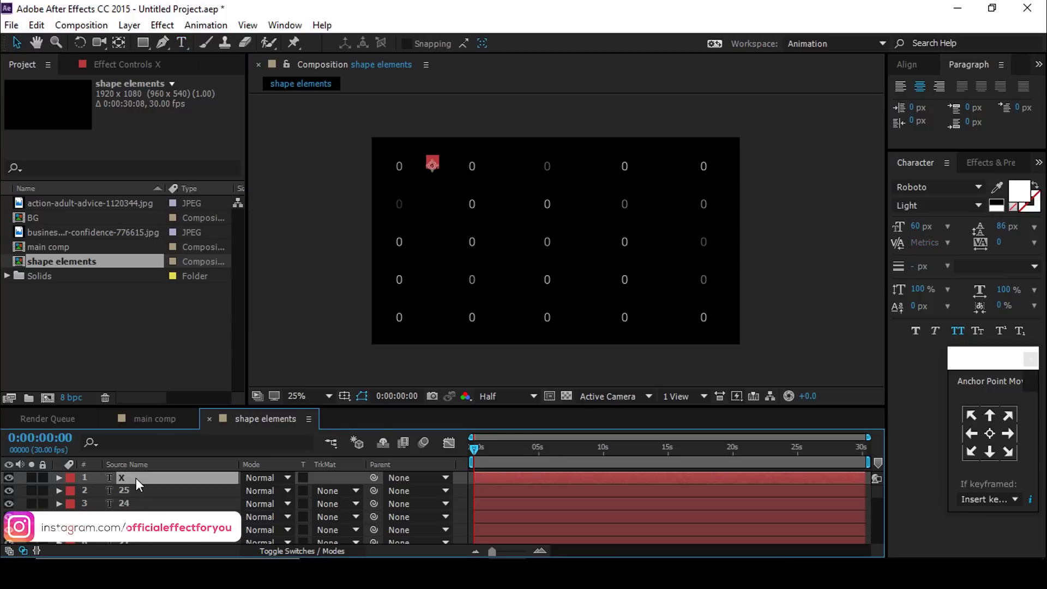
key("t")
left_click(98, 491, "alt")
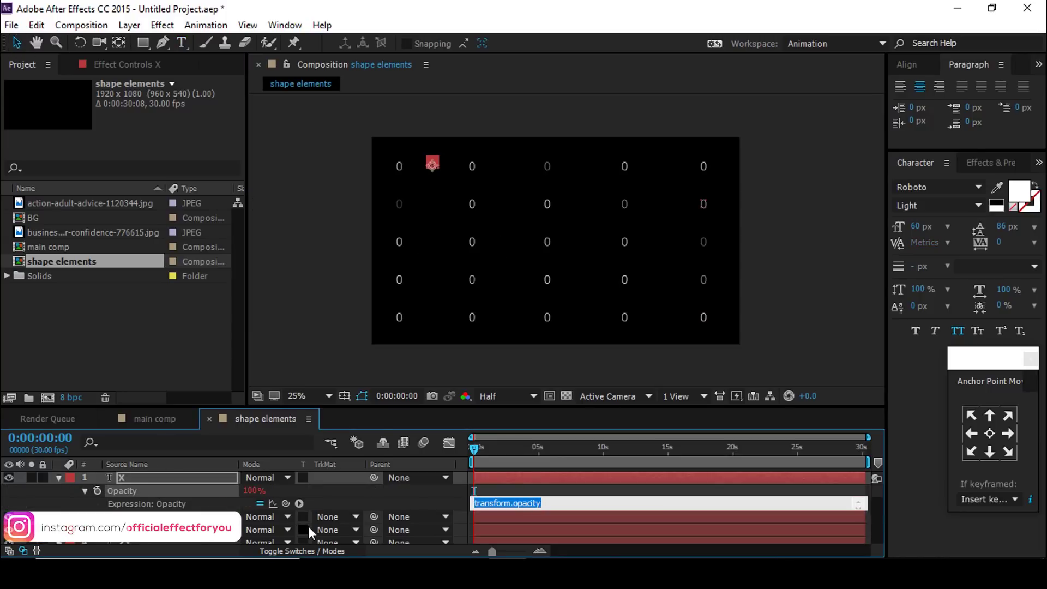
type("wiggle")
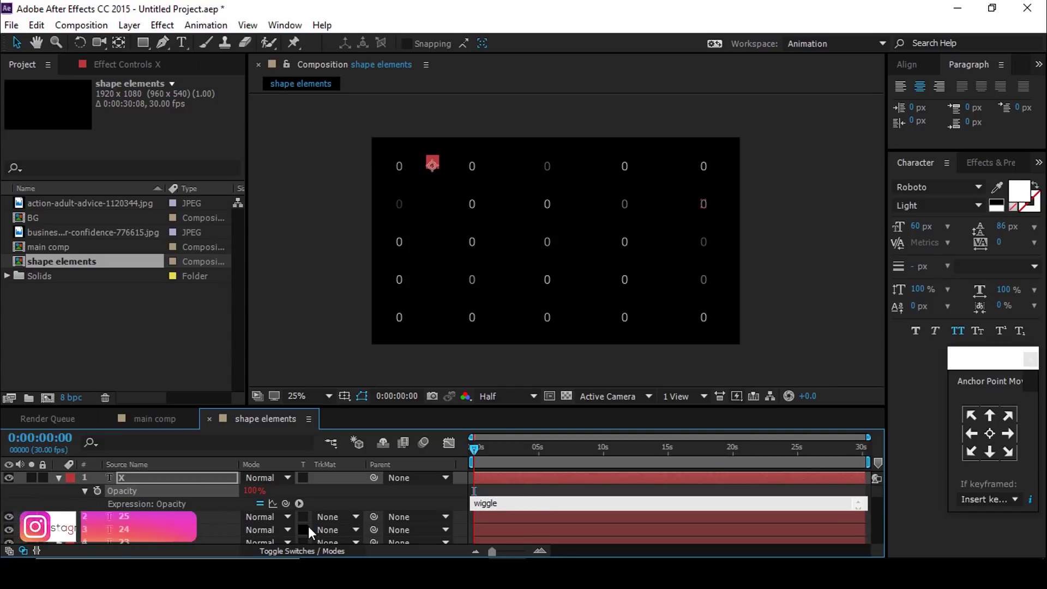
type("(3,80")
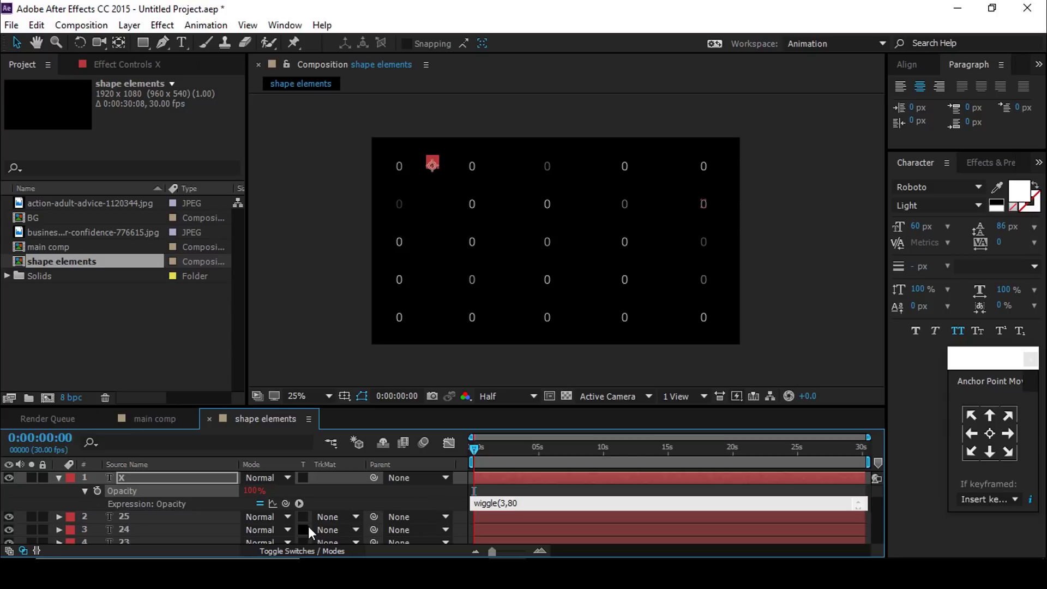
type(")")
left_click(442, 495)
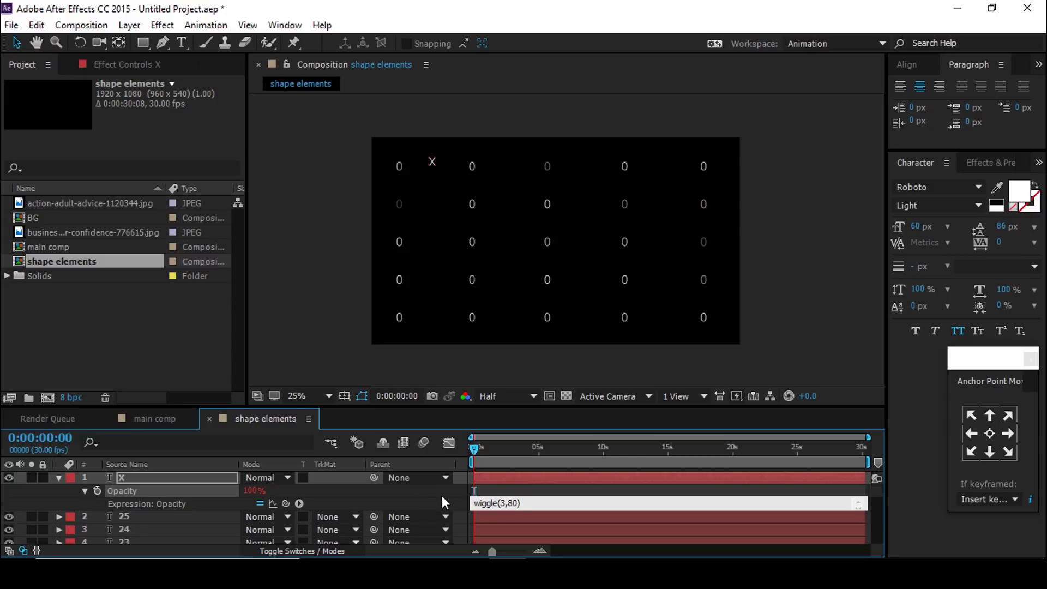
left_click(58, 478)
left_click(156, 481)
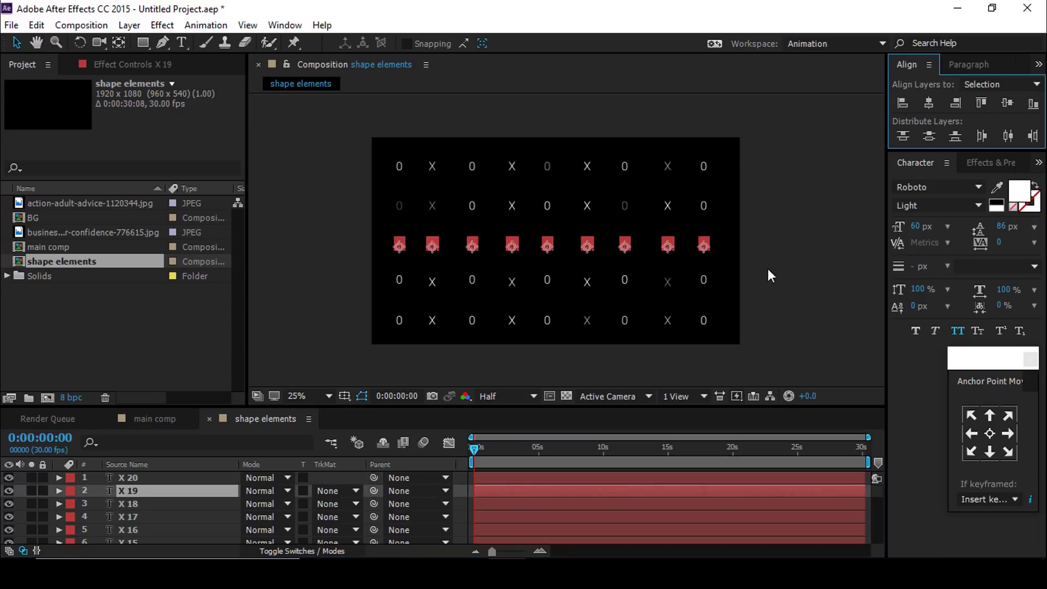
Align the 0 and X characters in the lower rows of the grid by their vertical centers.
left_click_drag(766, 265, 723, 343)
left_click(1013, 108)
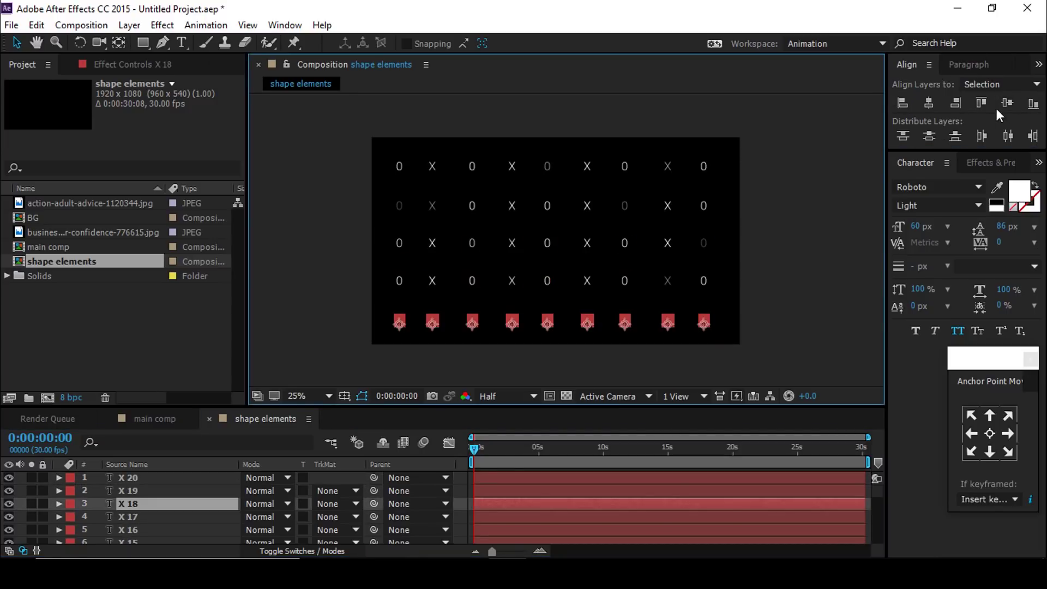
left_click(800, 241)
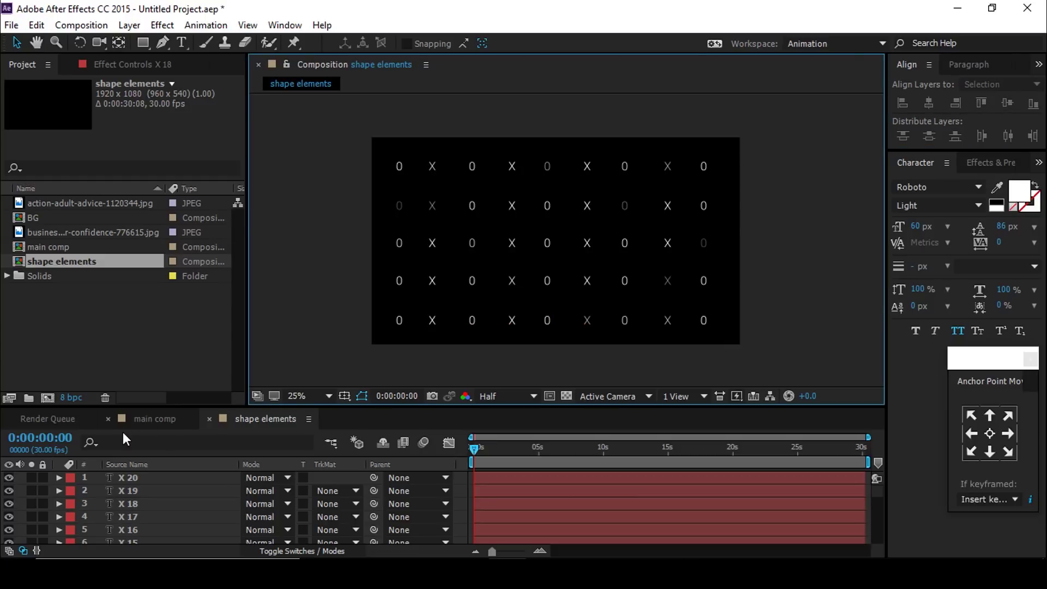
Place the shape elements composition above BG in the main comp and set its opacity to 80%.
left_click(149, 420)
left_click_drag(20, 259, 146, 473)
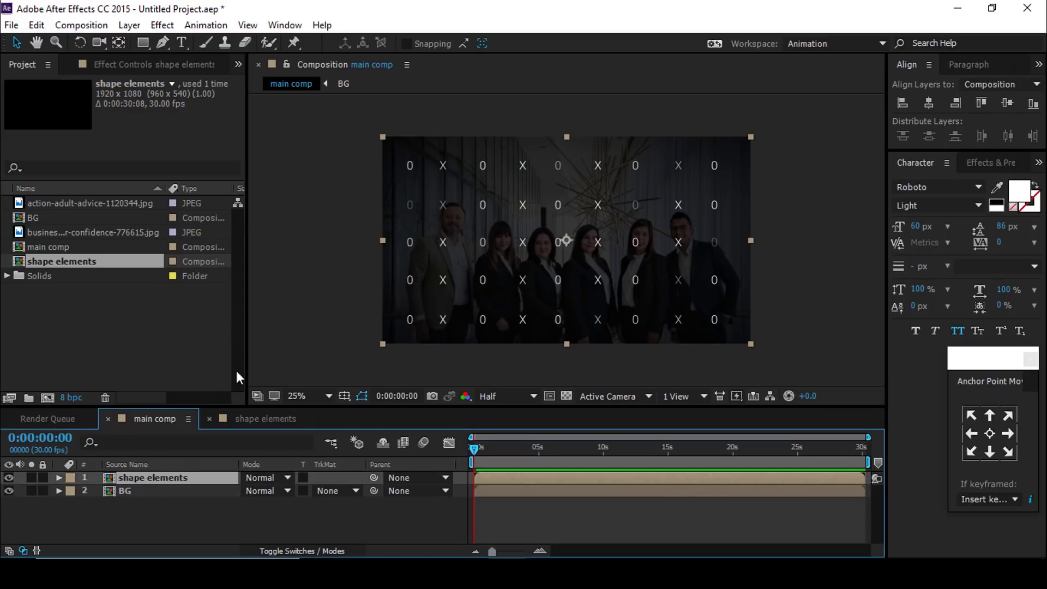
key("t")
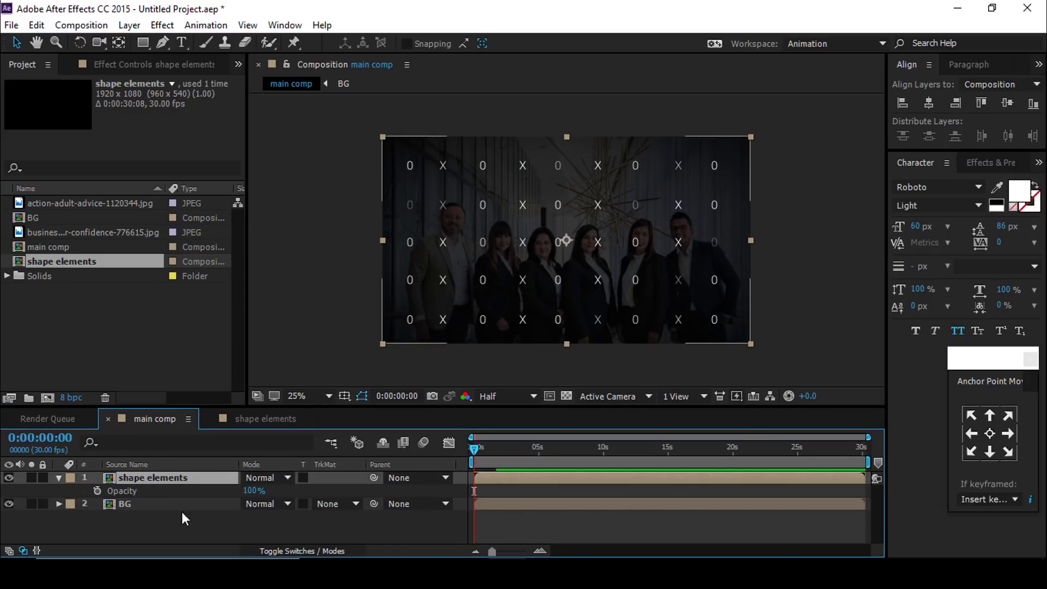
left_click(254, 491)
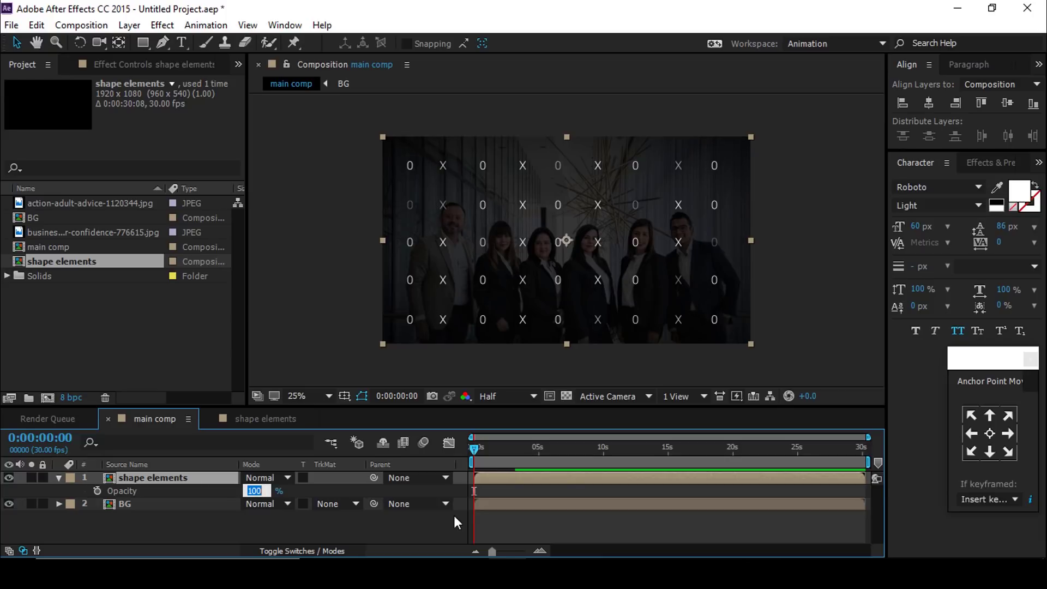
key("Return")
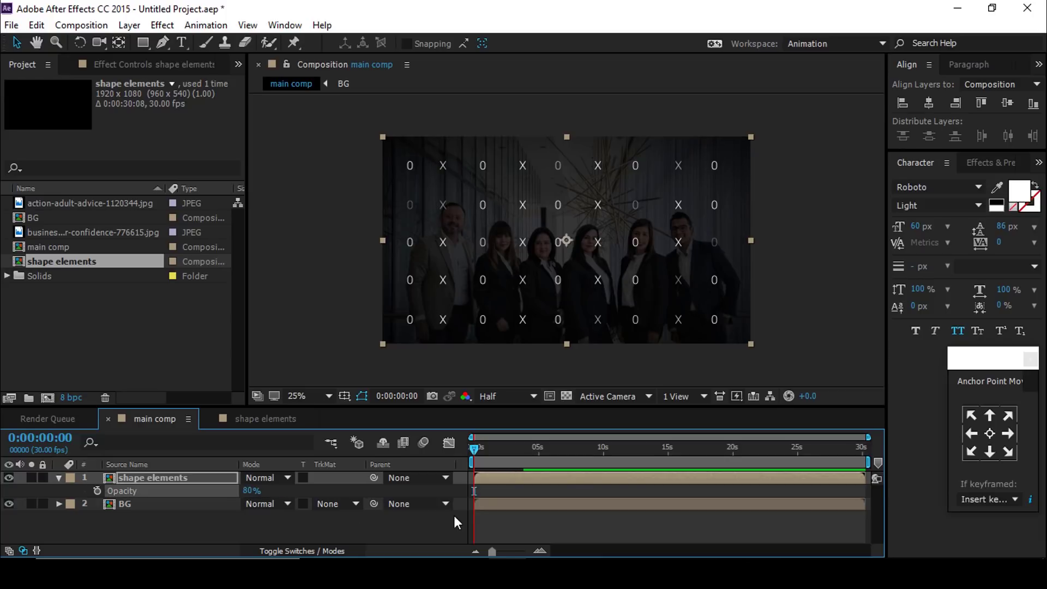
left_click(407, 538)
left_click(58, 478)
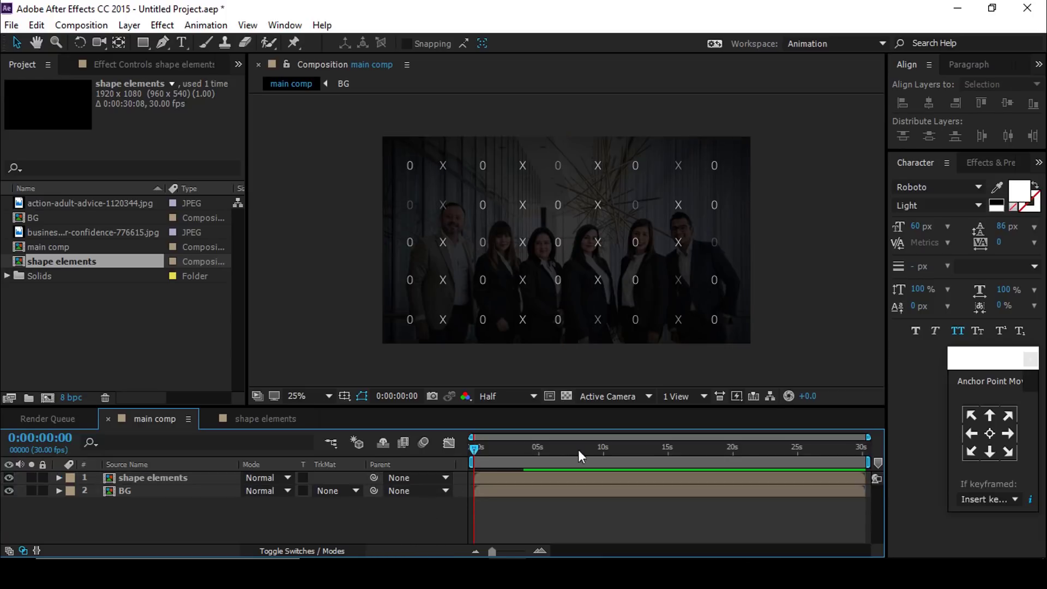
Create a new 1920 x 1080 composition named "shape" at 30 frames per second.
left_click(120, 343)
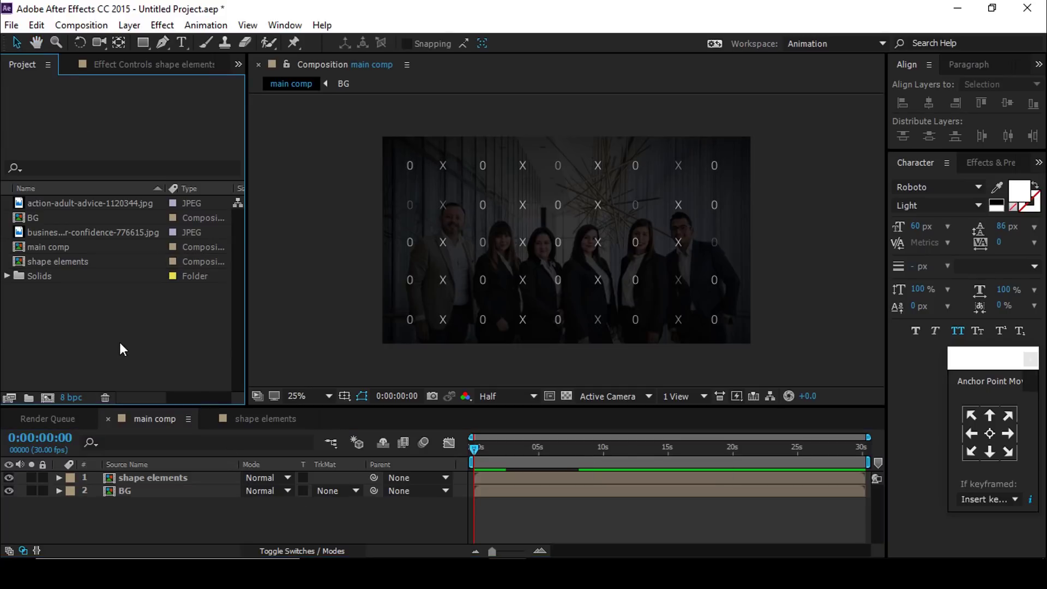
key("ctrl+n")
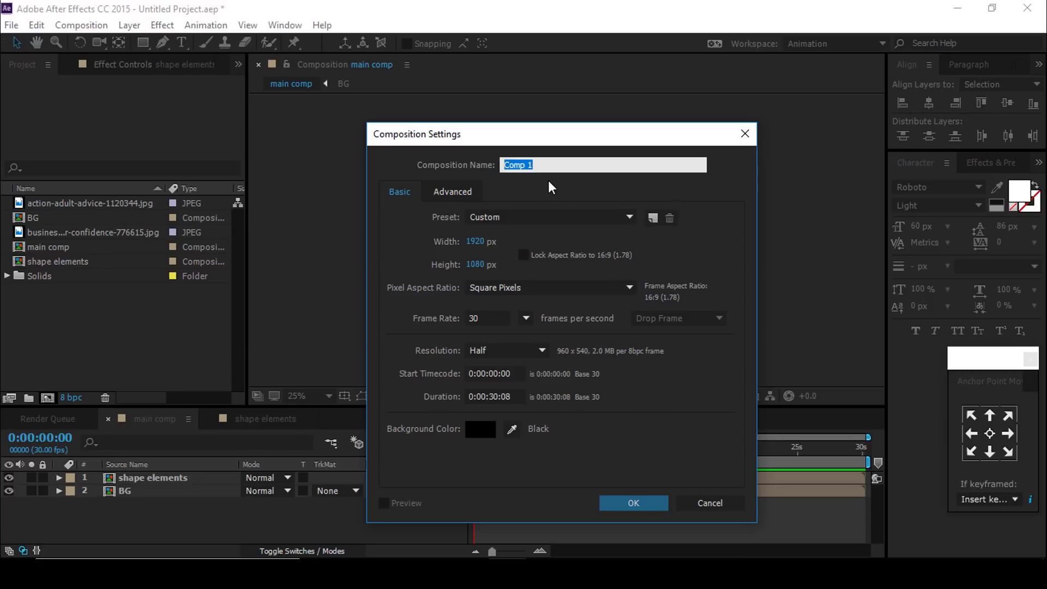
type("shape")
key("Return")
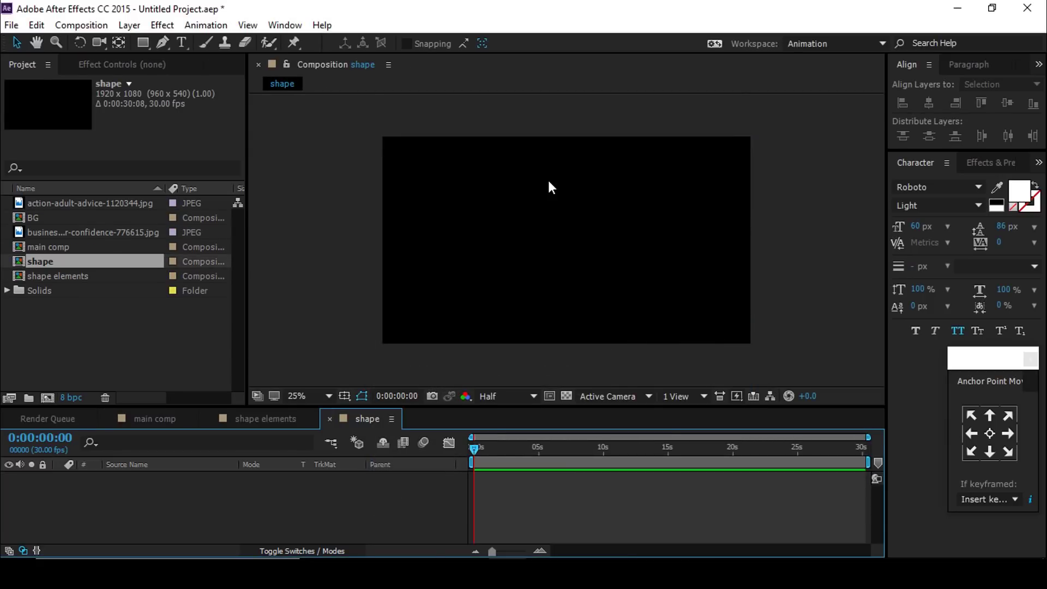
Draw a wide horizontal rectangle across the upper part of the frame and center its anchor point.
left_click(143, 42)
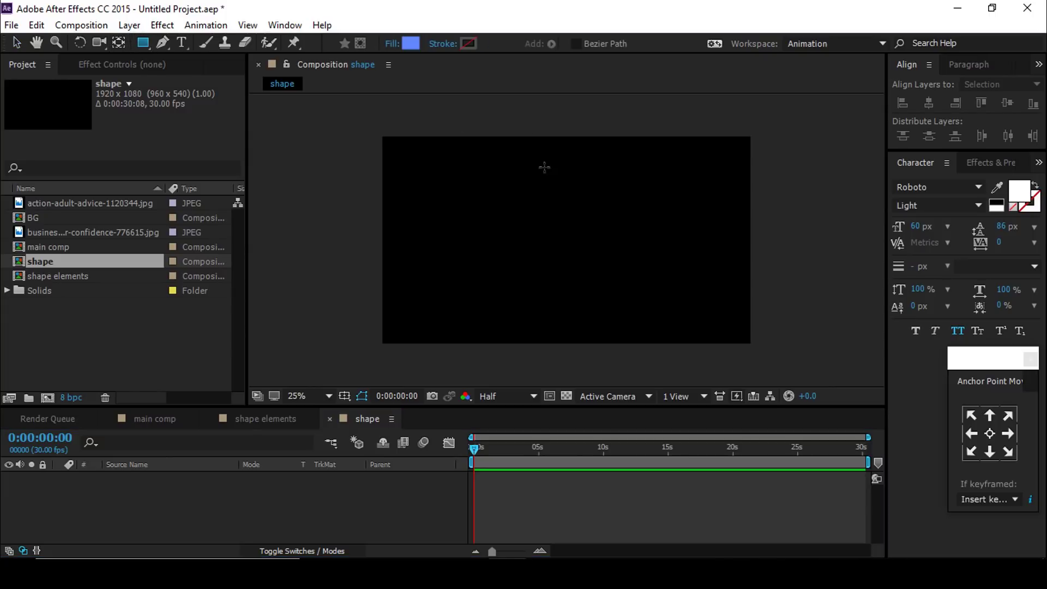
left_click_drag(425, 166, 707, 194)
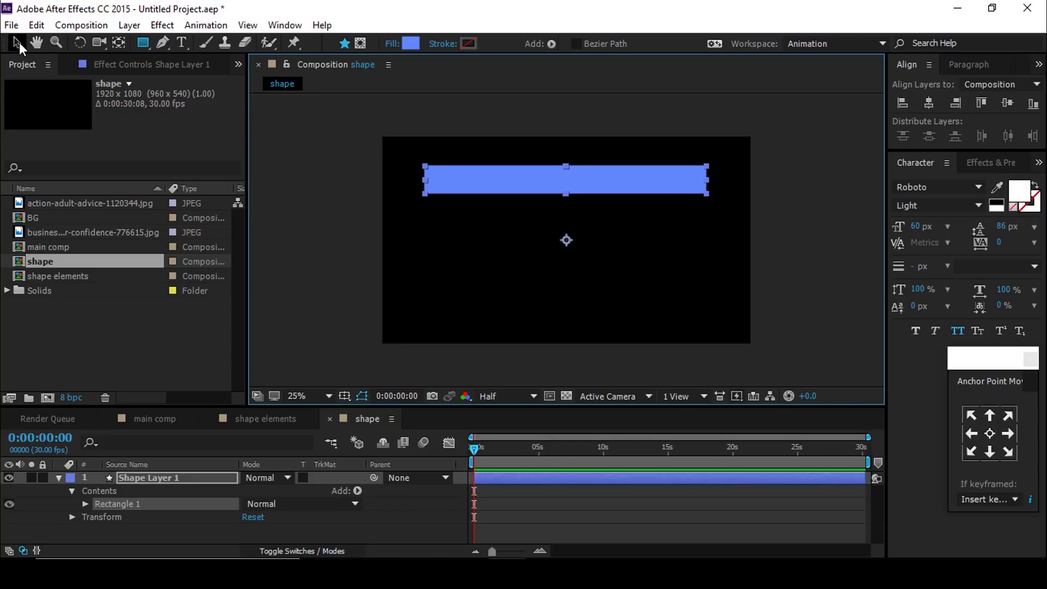
left_click(17, 42)
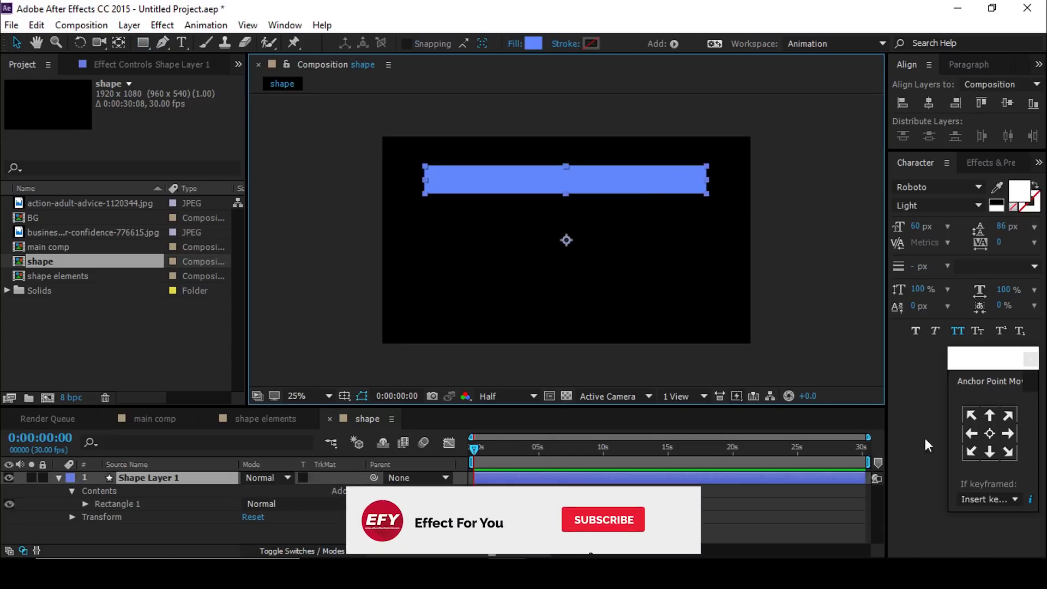
left_click(989, 433)
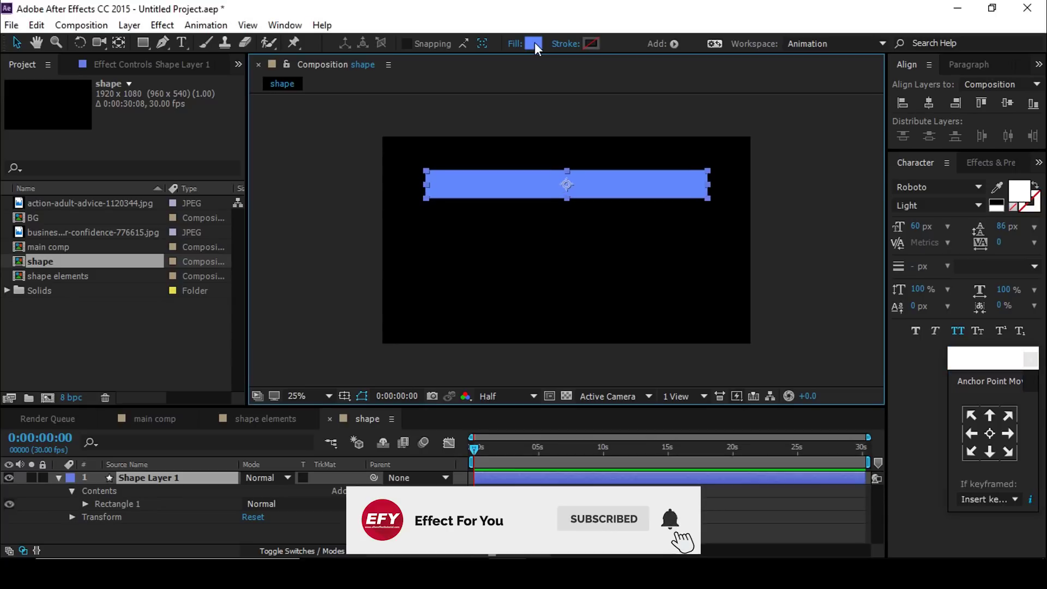
Set the rectangle's fill color to white (FFFFFF).
left_click(533, 43)
left_click_drag(77, 366, 89, 351)
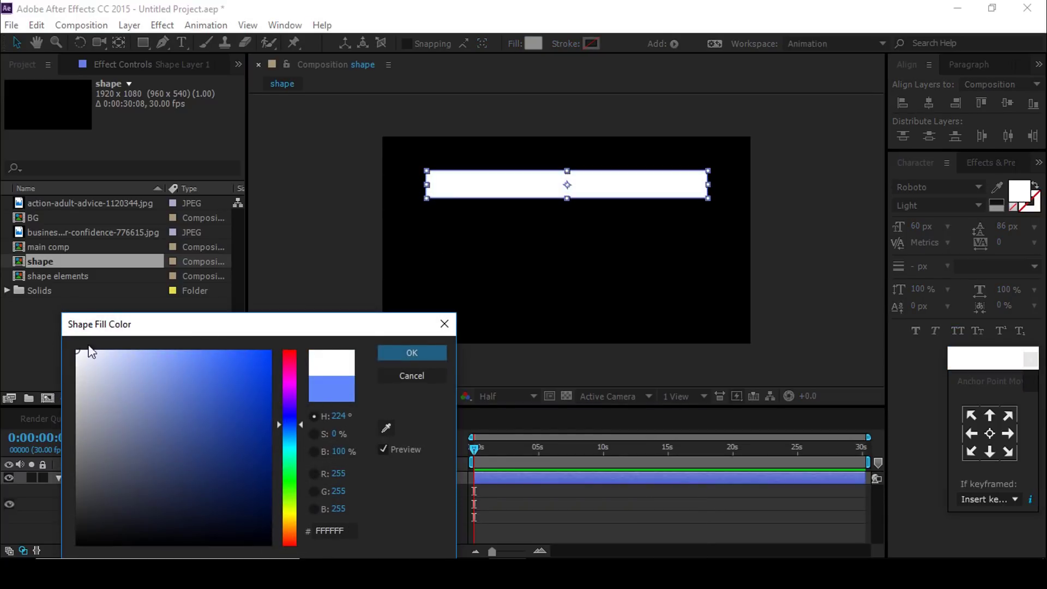
left_click(412, 352)
left_click(810, 198)
Duplicate the white bar and place the copy directly beneath the original with no gap.
left_click(617, 181)
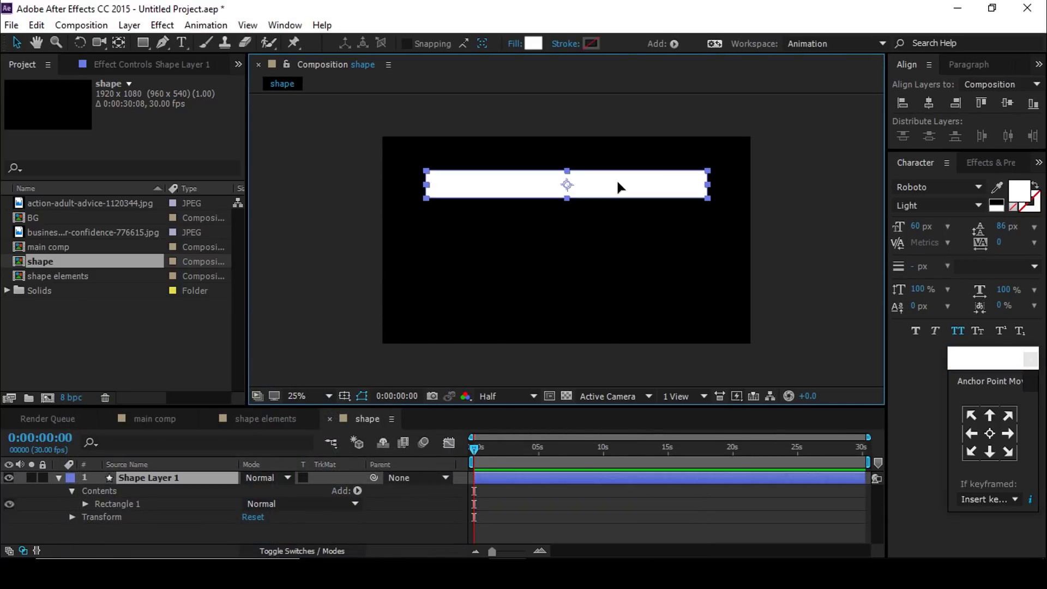
key("ctrl+d")
left_click_drag(604, 190, 605, 218)
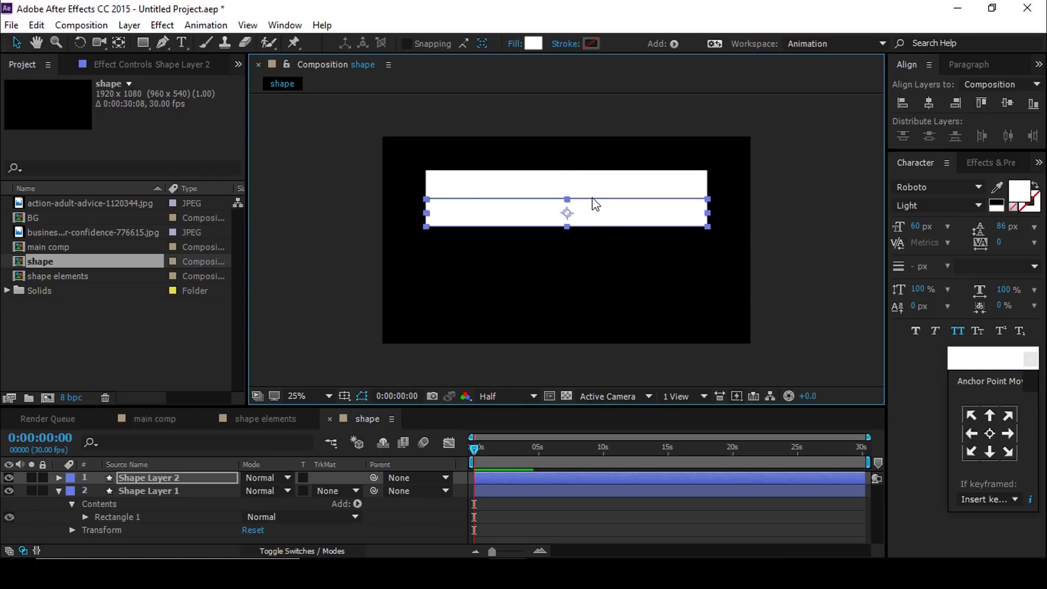
key("period")
left_click_drag(625, 175, 624, 172)
key("comma")
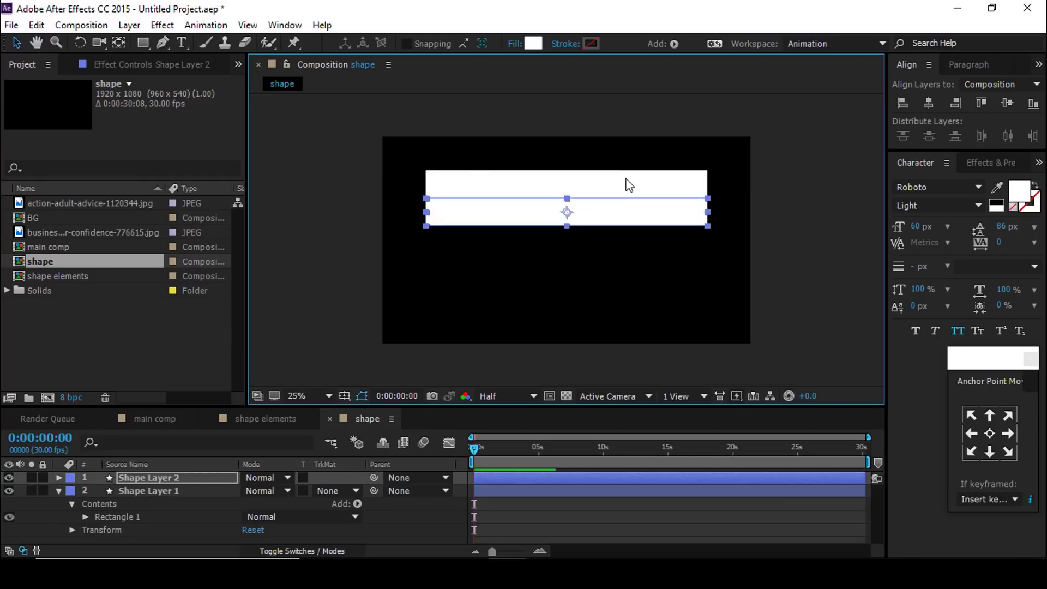
left_click(848, 274)
Duplicate both white bars together and place the copies directly below them to form a stack of four.
left_click(617, 211)
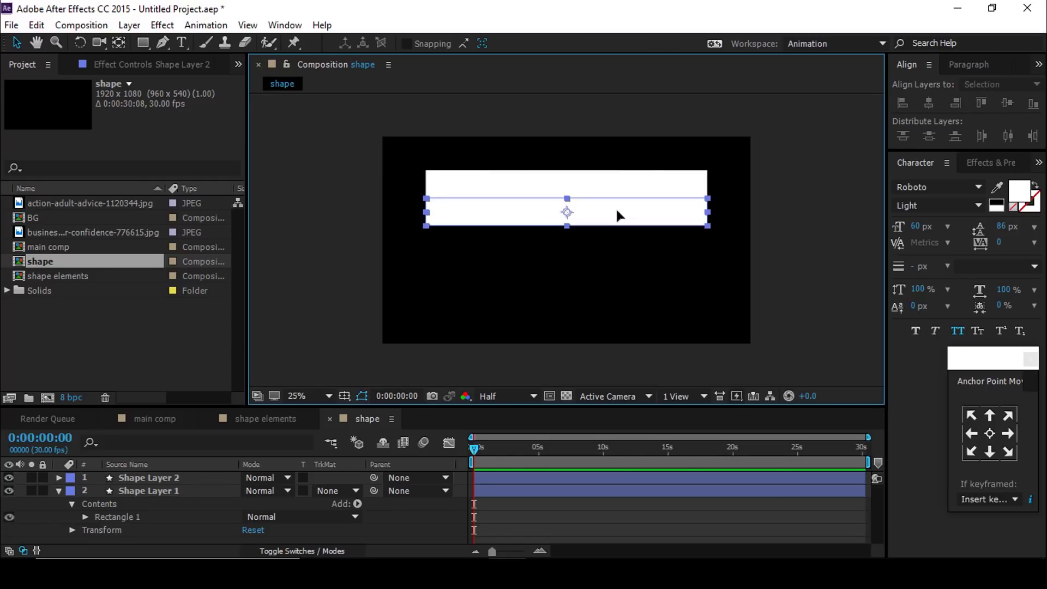
key("ctrl+a")
key("ctrl+d")
left_click_drag(648, 213, 659, 234)
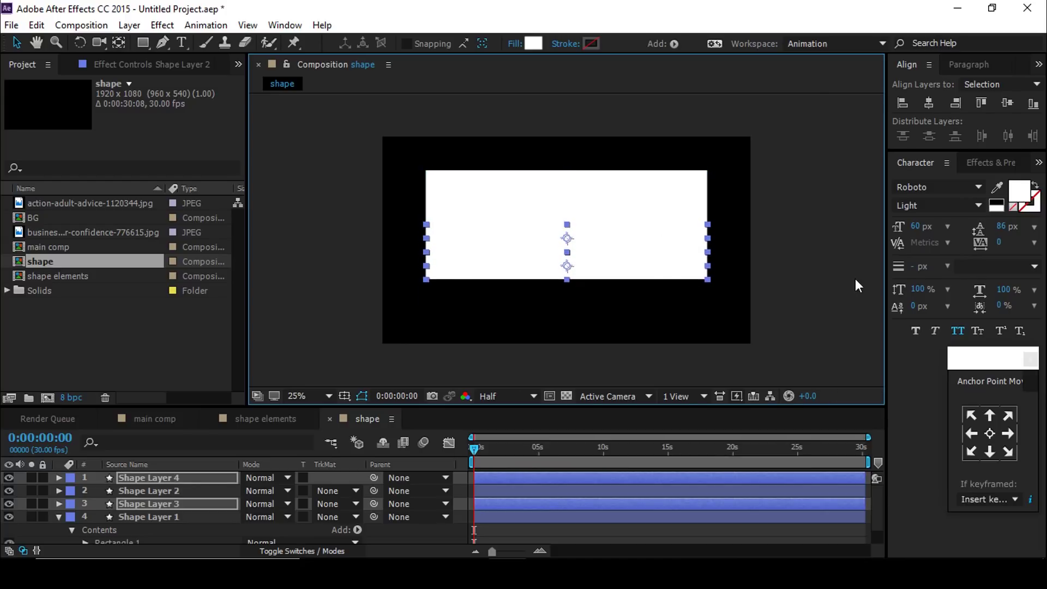
Duplicate the lowest bar and place the copy directly beneath it as the fifth bar of the stack.
left_click(669, 277)
key("ctrl+d")
left_click_drag(617, 267, 622, 294)
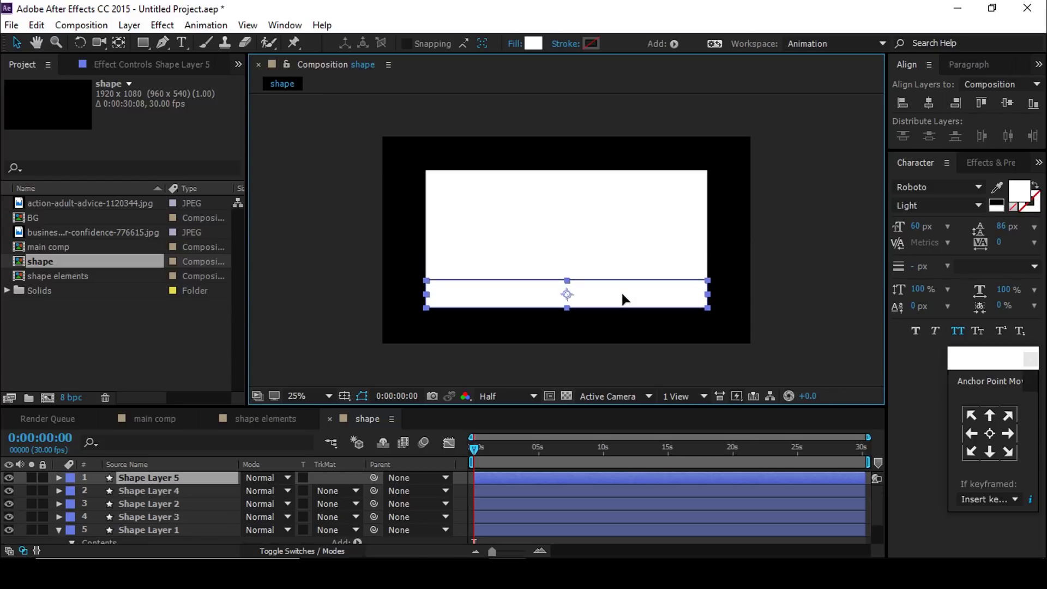
Move the anchor points of all five bars to the middle of their right edges.
left_click_drag(813, 133, 315, 365)
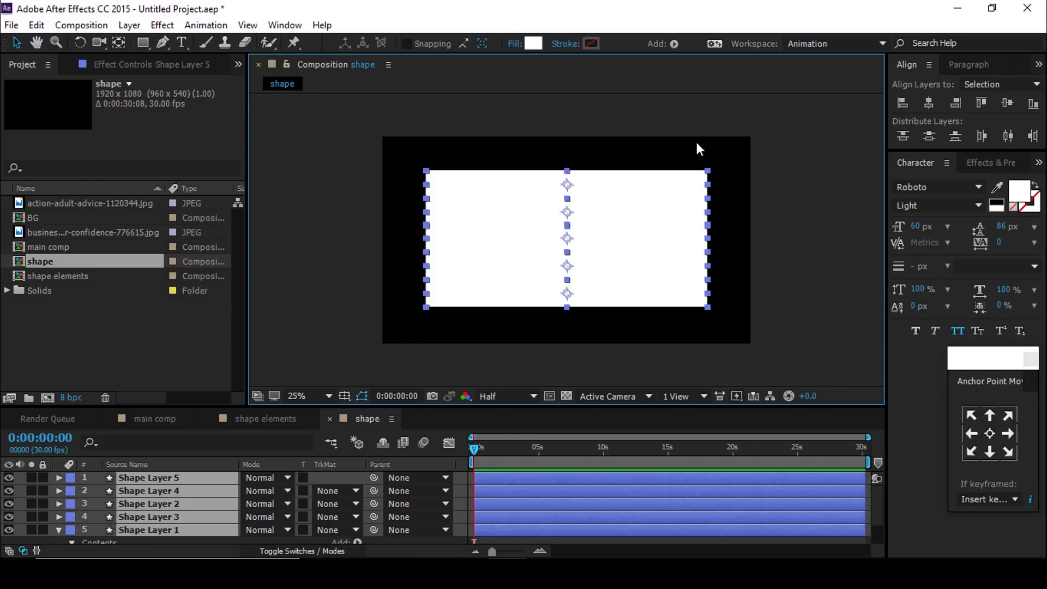
left_click(1008, 433)
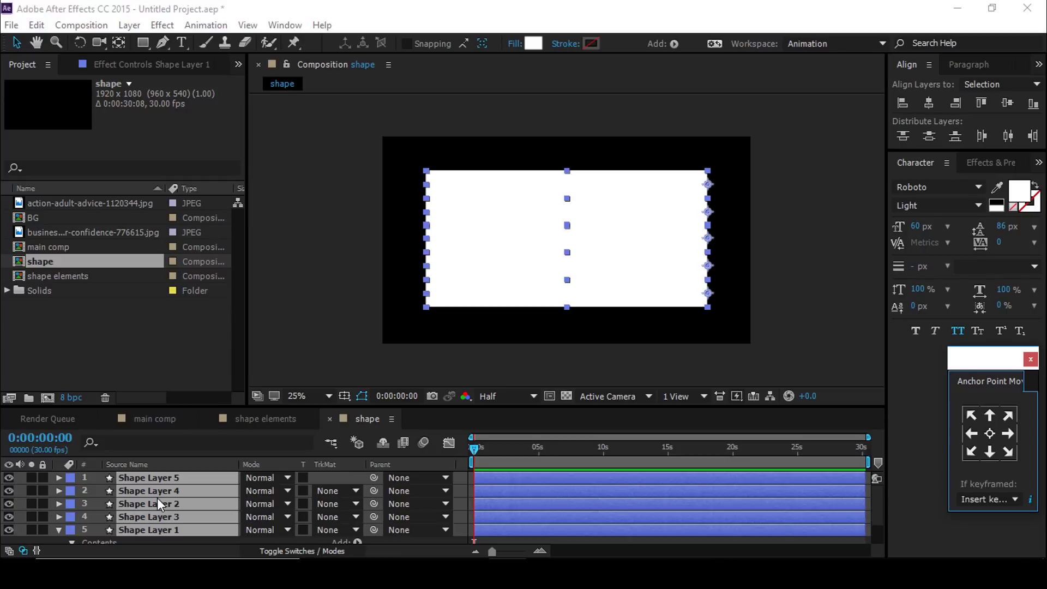
Unlink the scale proportions of all five bars and add 100% scale keyframes at 0:00:02:01.
left_click_drag(288, 405, 290, 372)
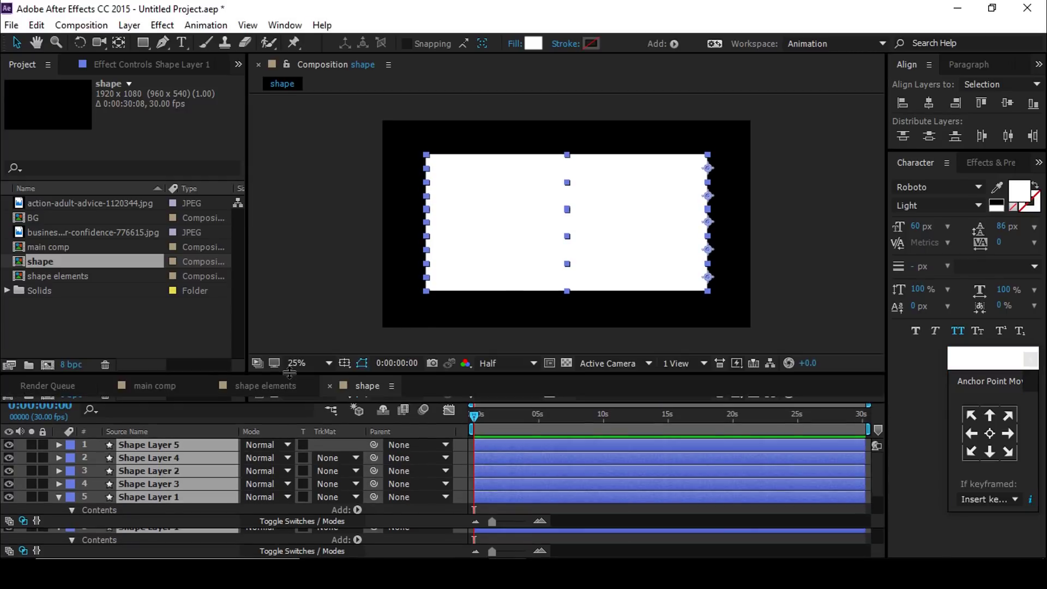
left_click(60, 495)
key("s")
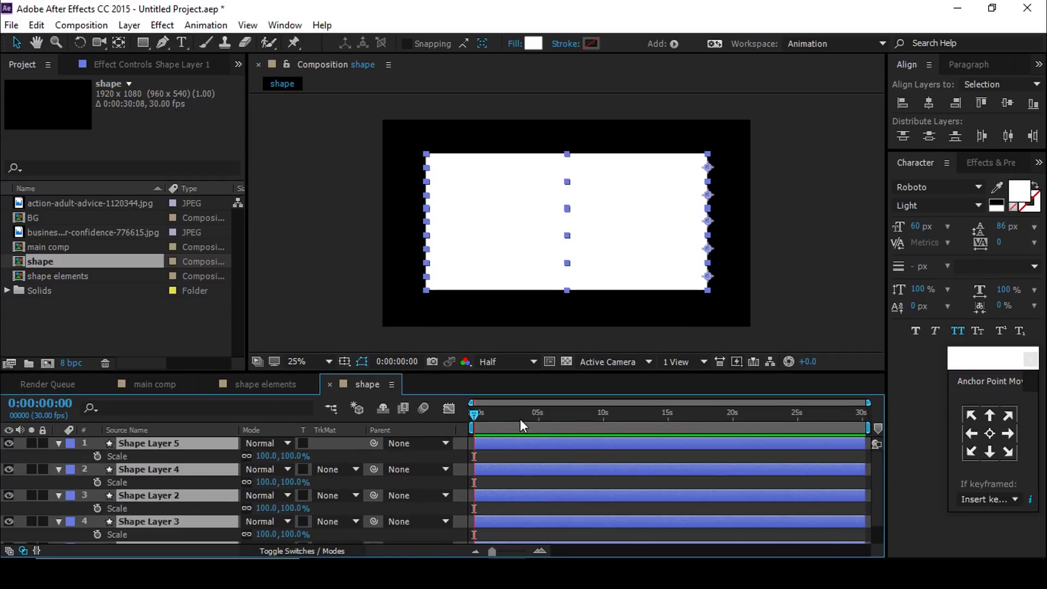
left_click(540, 551)
left_click(540, 551)
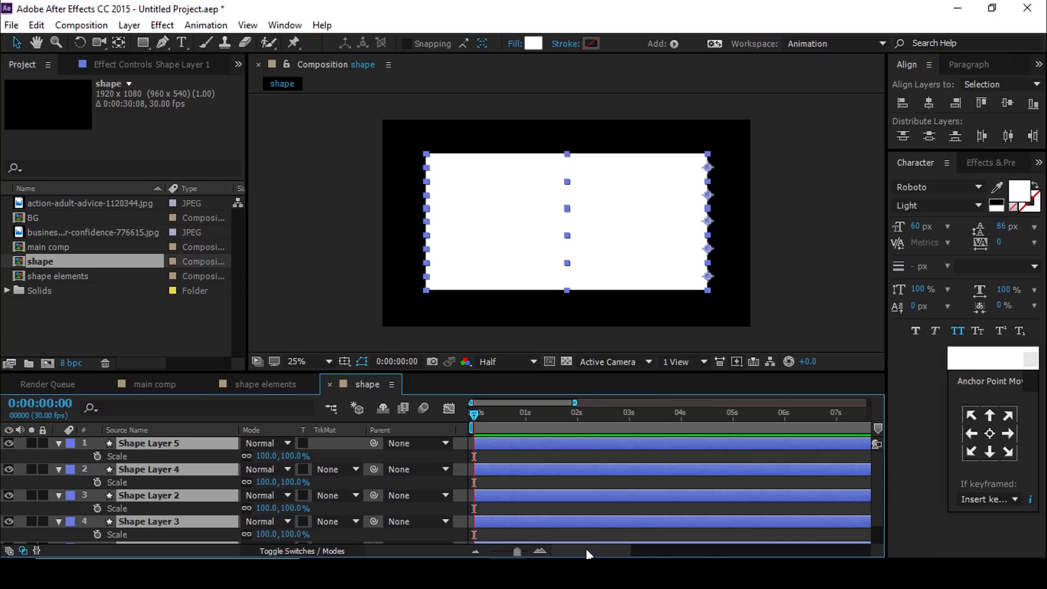
left_click_drag(561, 417, 580, 419)
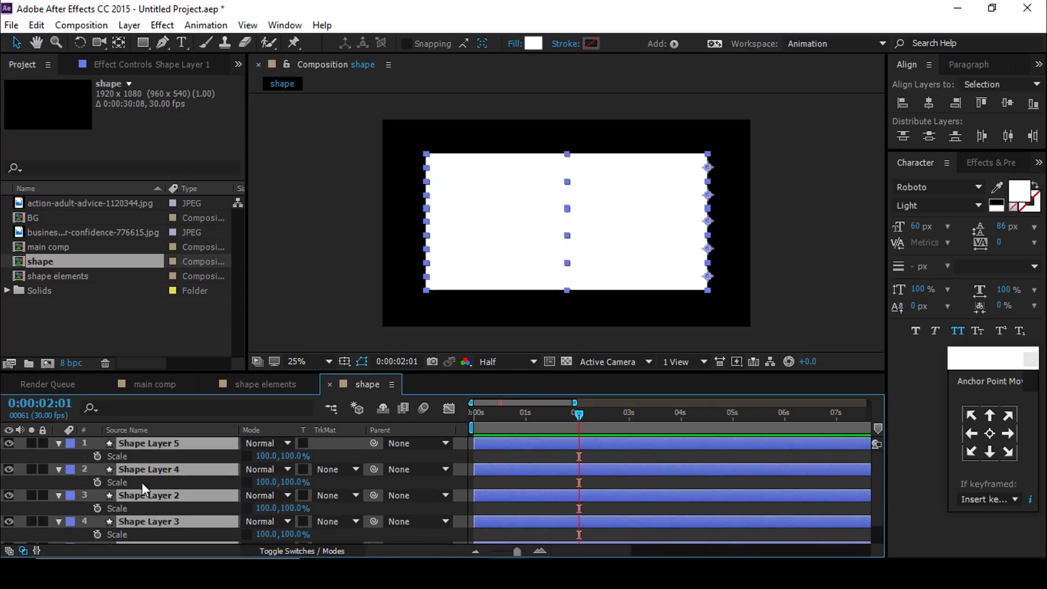
left_click(97, 456)
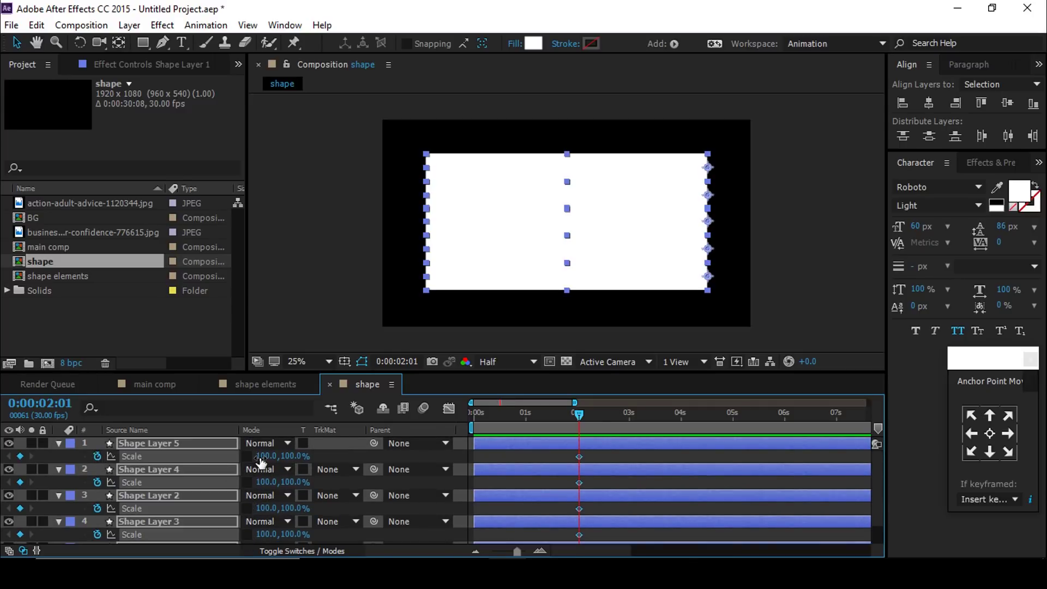
Set the horizontal scale of all five bars to 0% at 0:00:00:00, keeping the vertical scale at 100%.
left_click_drag(588, 413, 438, 416)
left_click(267, 457)
type("0")
key("Return")
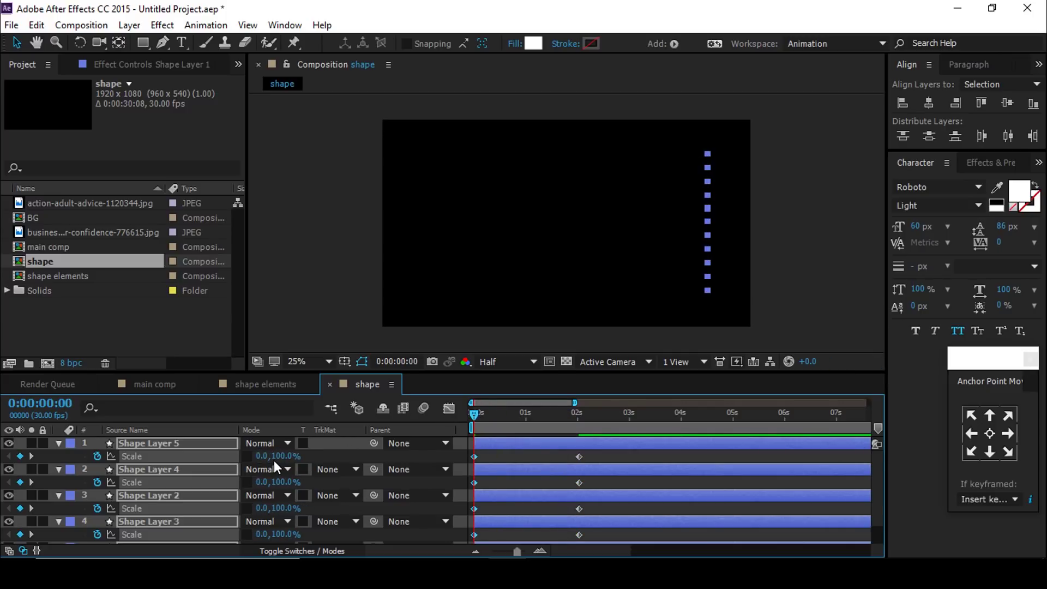
Apply Easy Ease to the start and end scale keyframes of all five bars.
left_click(495, 414)
left_click_drag(519, 415, 568, 415)
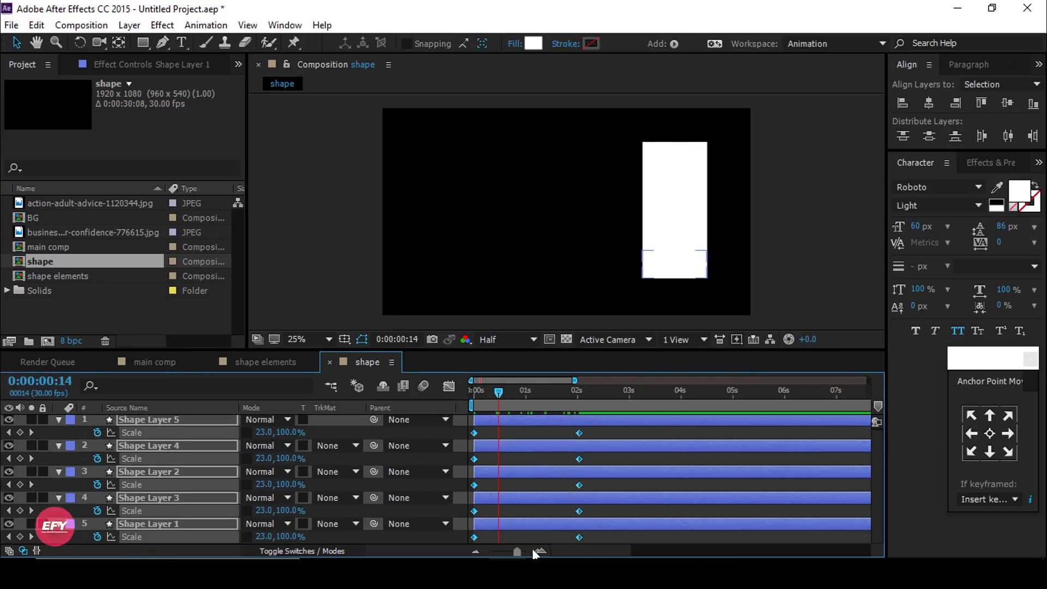
left_click_drag(602, 543, 471, 429)
right_click(580, 434)
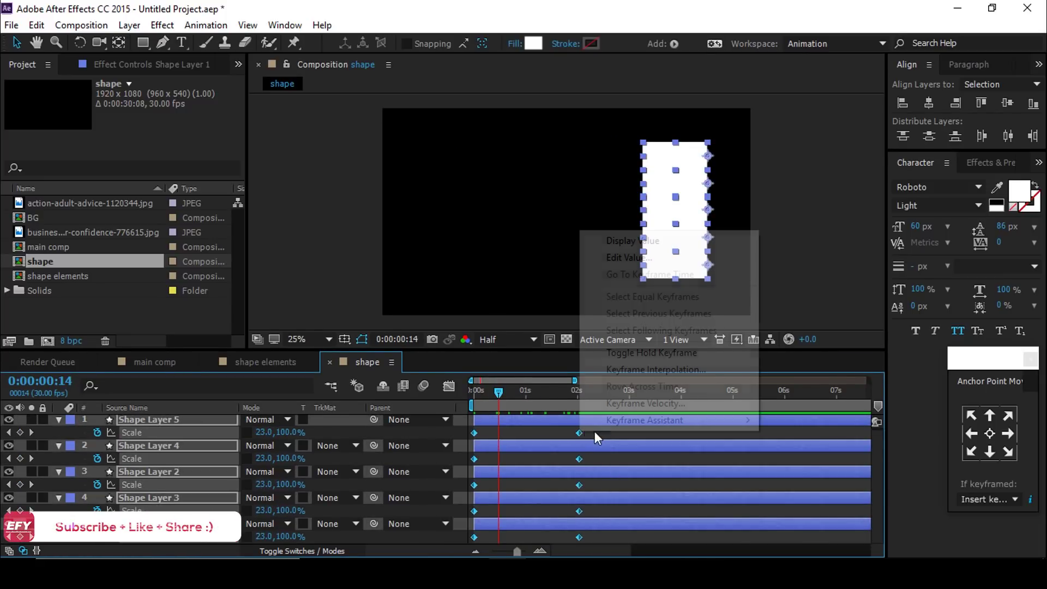
mouse_move(681, 420)
left_click(835, 455)
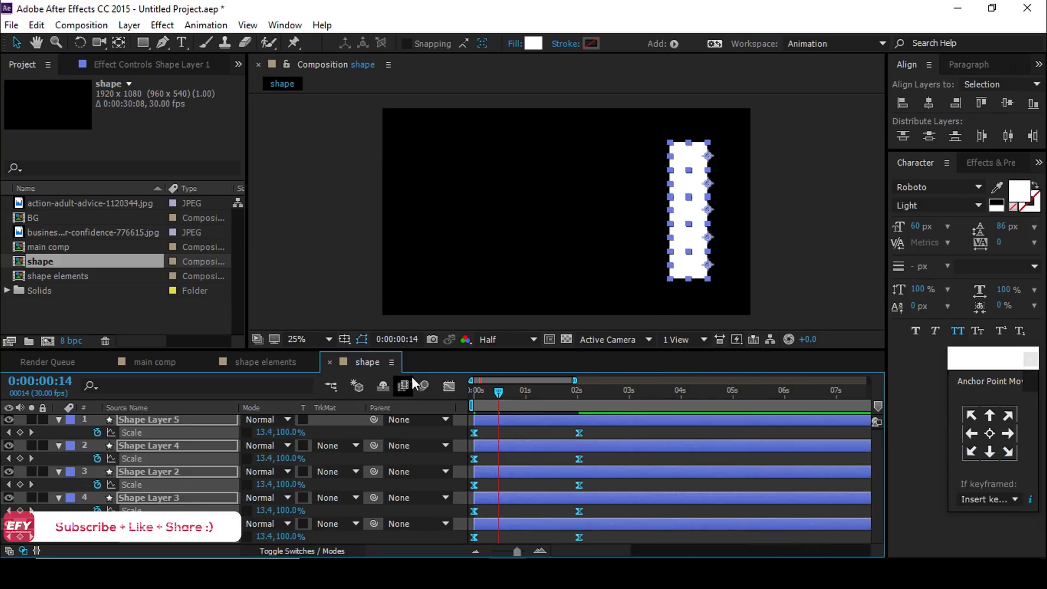
Shape the bars' scale speed graph with a long ease into the end keyframes, giving an early peak and gradual slowdown.
left_click(449, 387)
left_click_drag(624, 482, 521, 507)
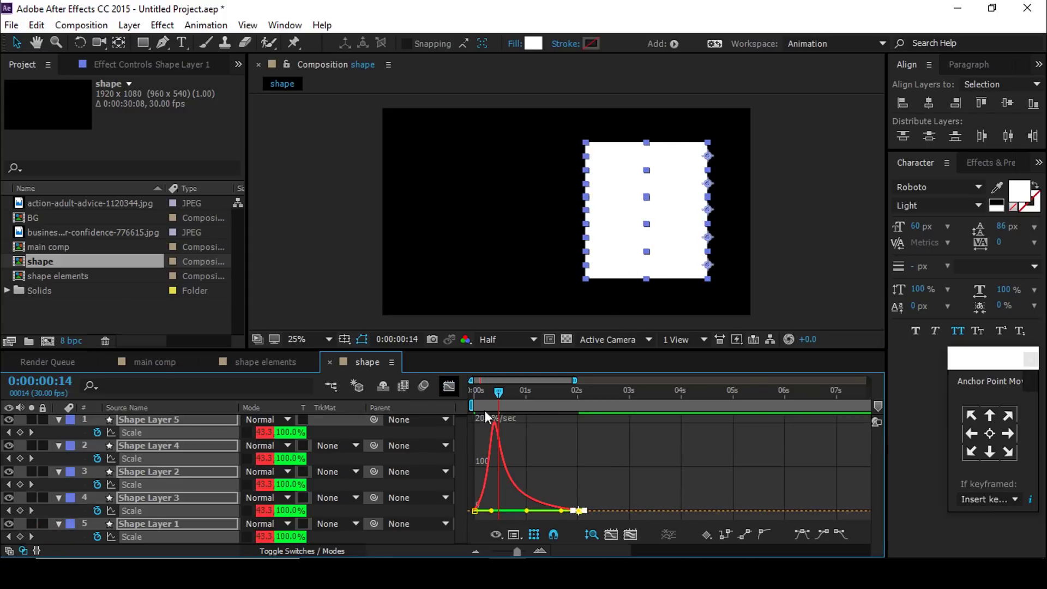
key("shift+F3")
left_click(618, 429)
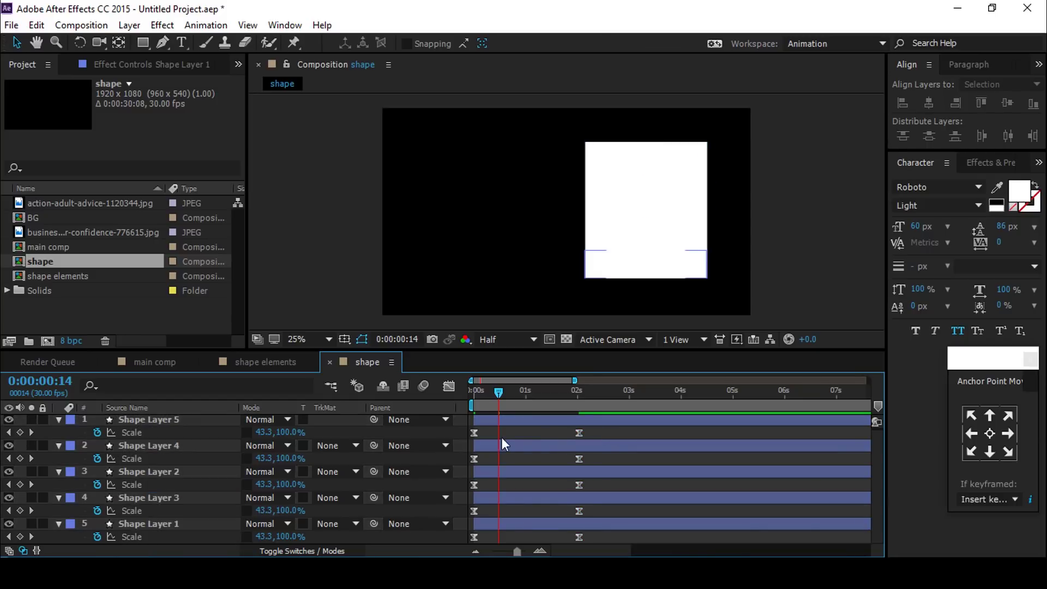
Shift each bar's scale keyframe pair by a different amount to stagger the reveal and preview it.
left_click(474, 432)
left_click(579, 432, "shift")
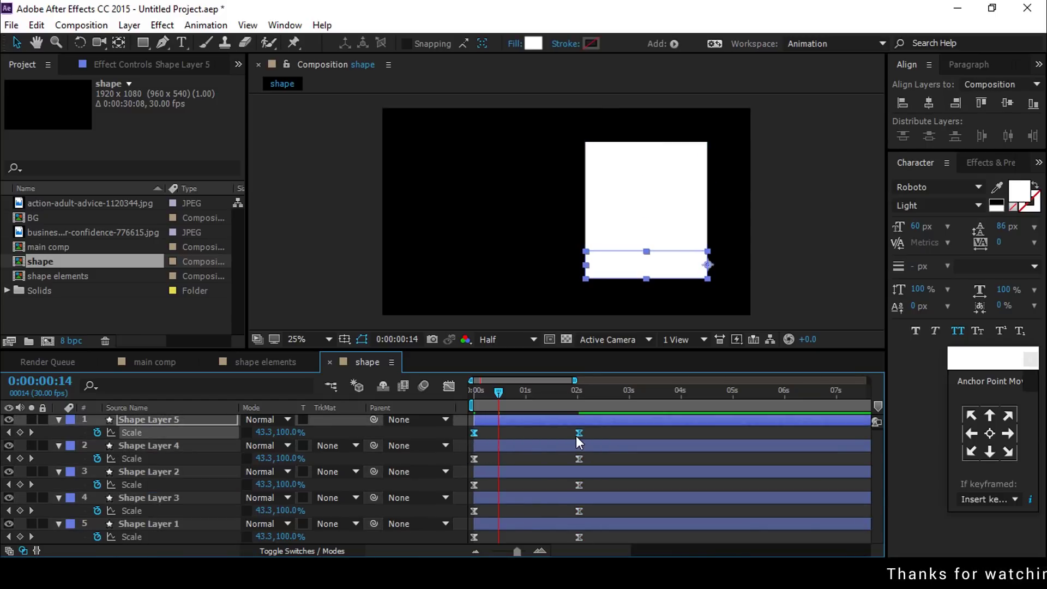
left_click_drag(576, 434, 605, 436)
left_click_drag(598, 481, 473, 486)
left_click_drag(474, 485, 494, 486)
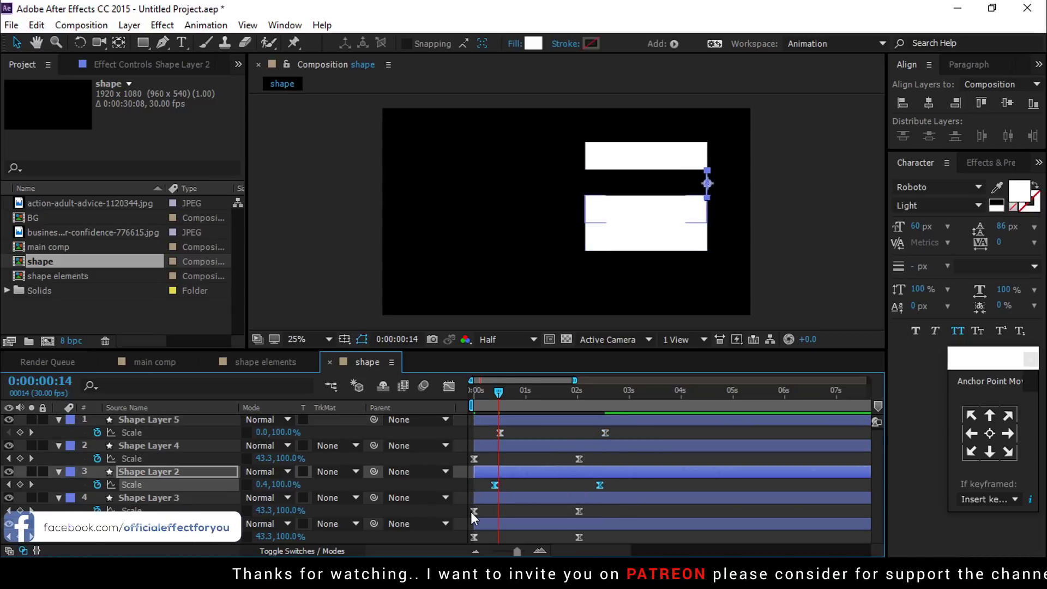
left_click_drag(610, 511, 472, 514)
left_click_drag(474, 511, 486, 509)
left_click_drag(590, 534, 475, 538)
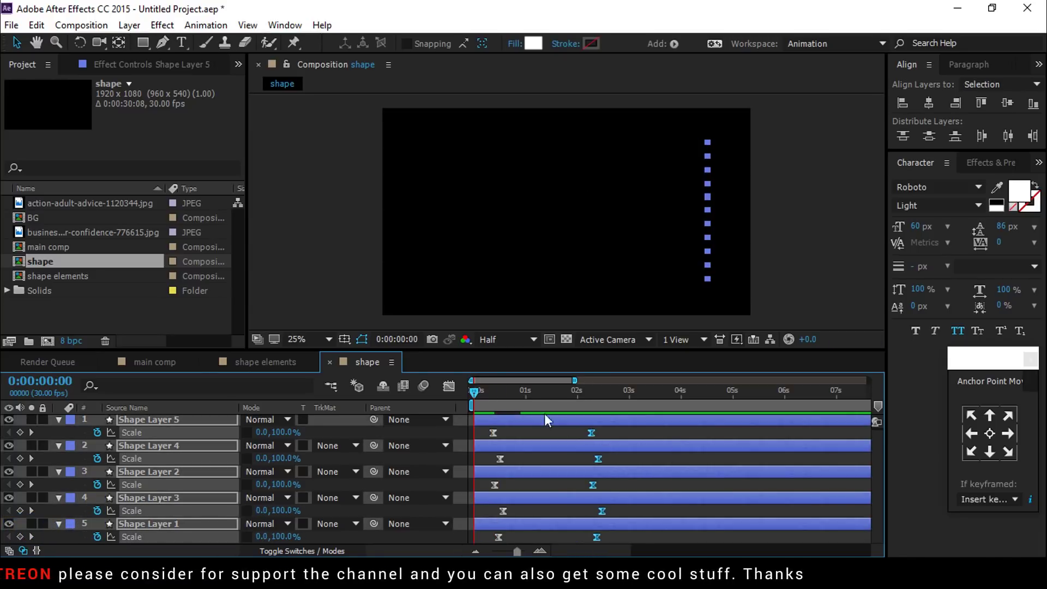
key("space")
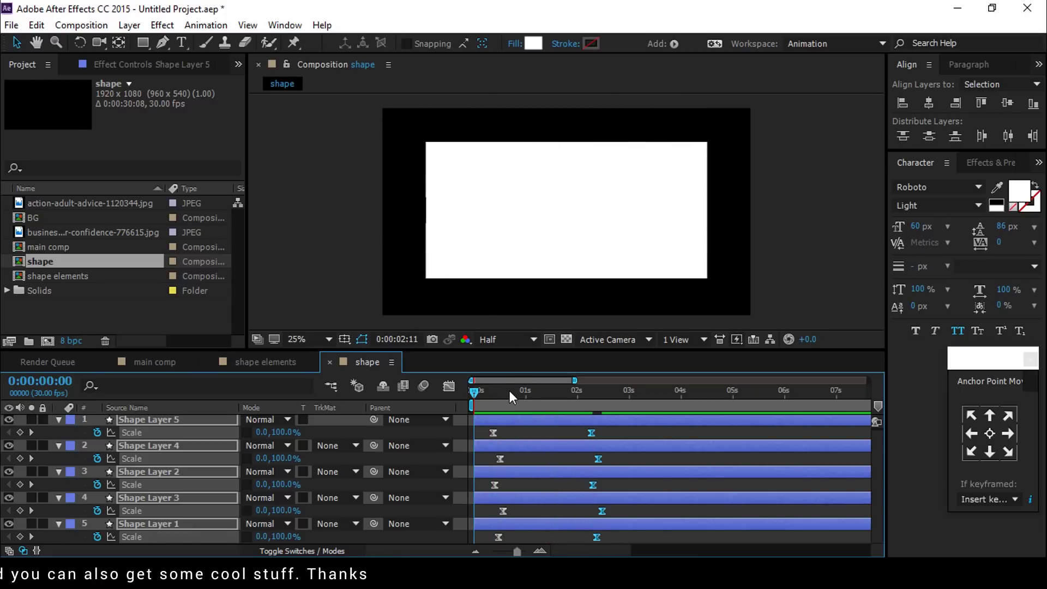
Add the shape composition to main comp as the topmost layer.
left_click(143, 361)
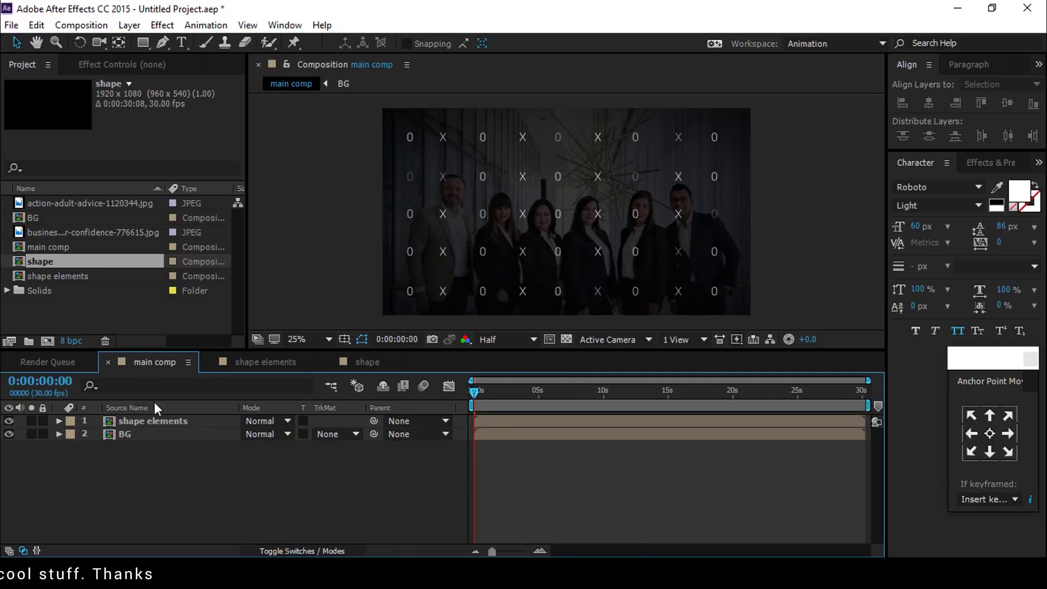
left_click(54, 276)
left_click(19, 263)
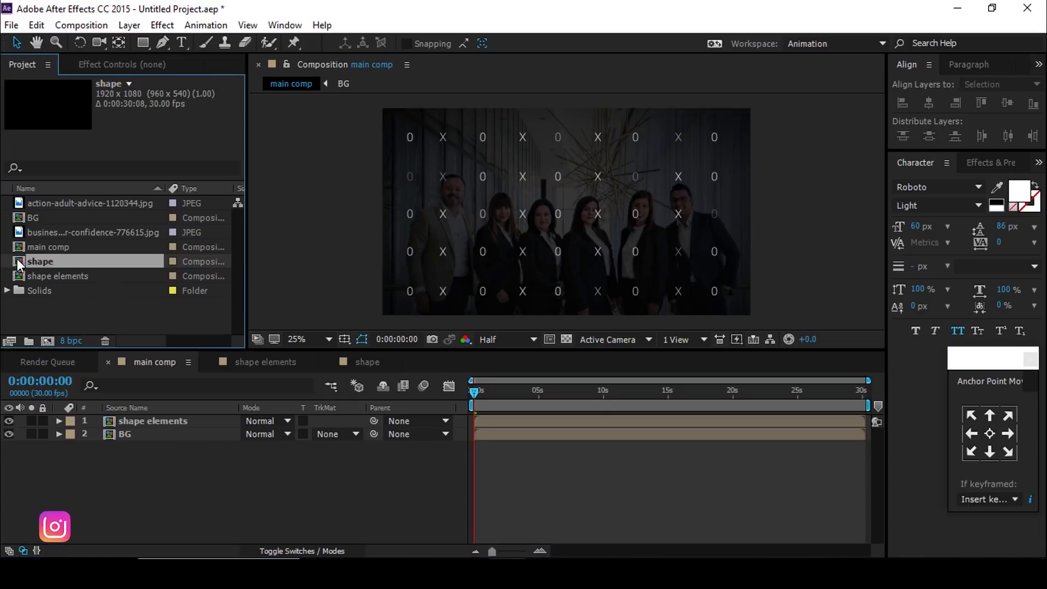
left_click_drag(19, 264, 136, 420)
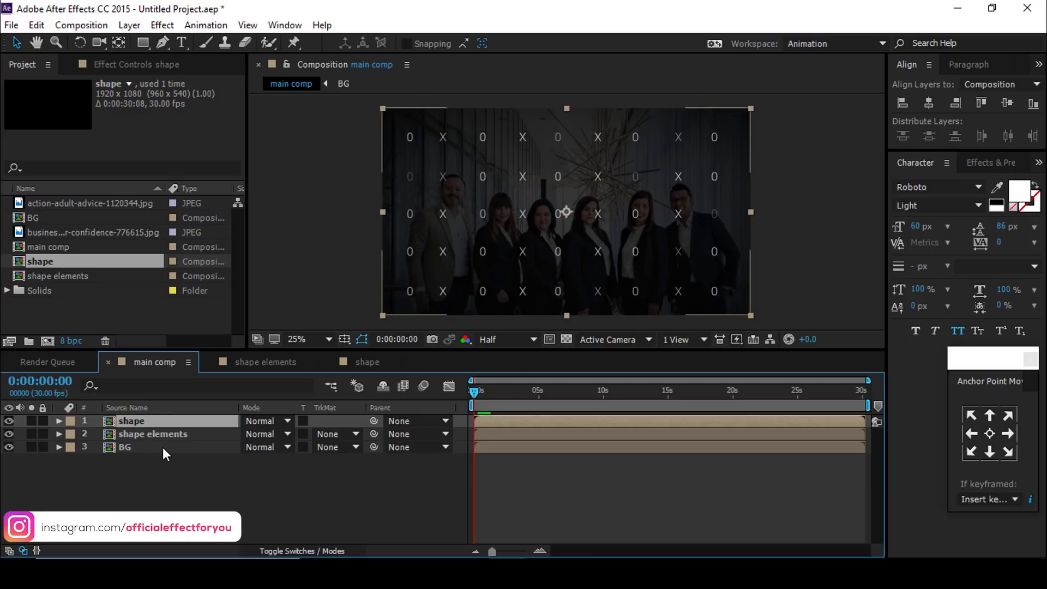
left_click(204, 485)
Add Fast Blur to the BG layer with Repeat Edge Pixels enabled and Blurriness set to 30.
left_click(137, 447)
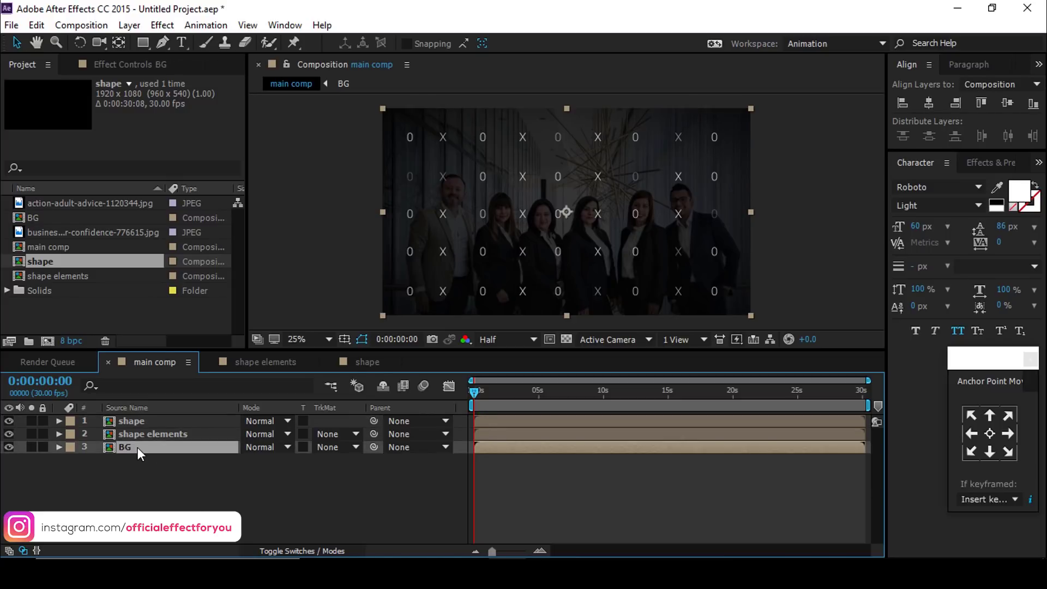
key("ctrl+space")
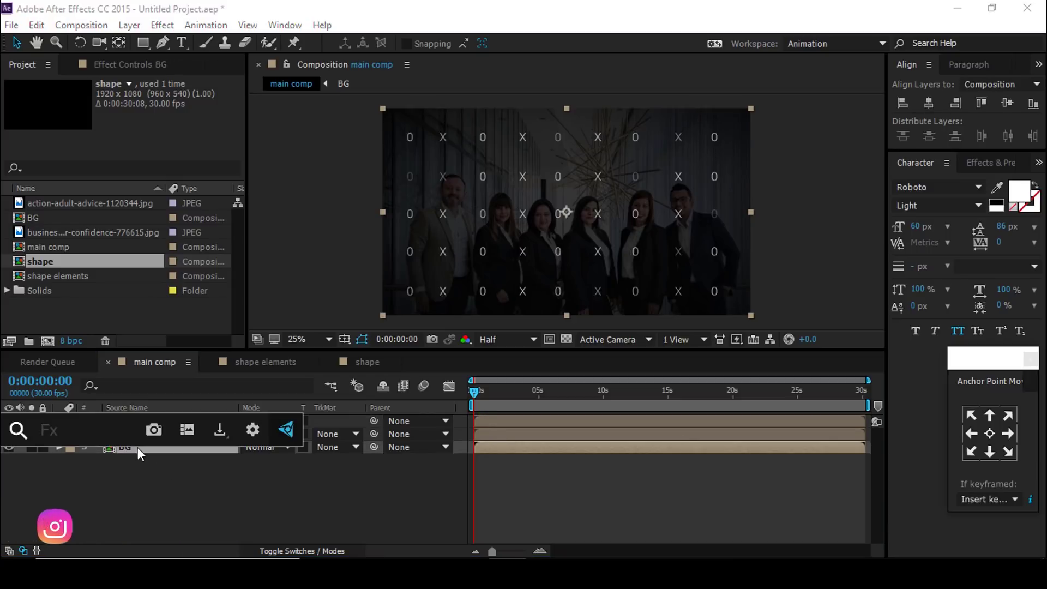
type("fast")
key("Return")
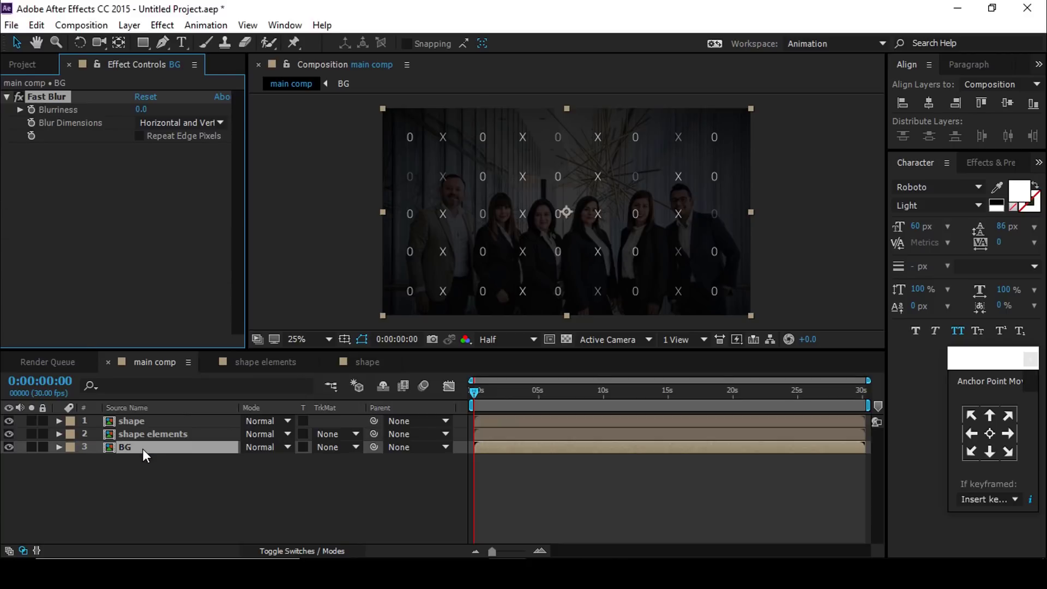
left_click(140, 136)
left_click(141, 109)
type("30")
key("Return")
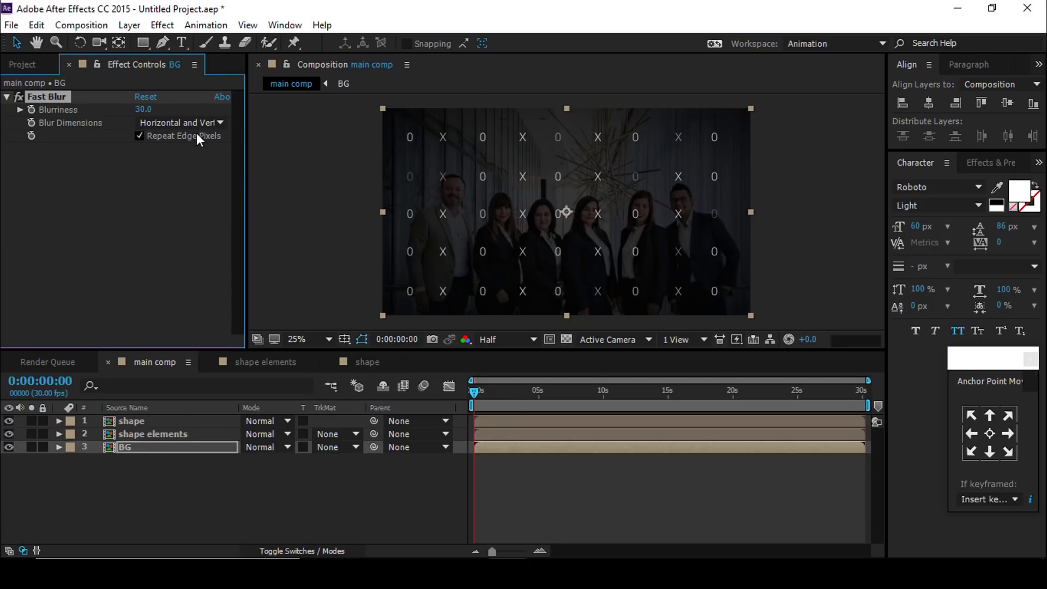
Add the Tint effect to the BG layer to turn it black and white.
left_click(179, 450)
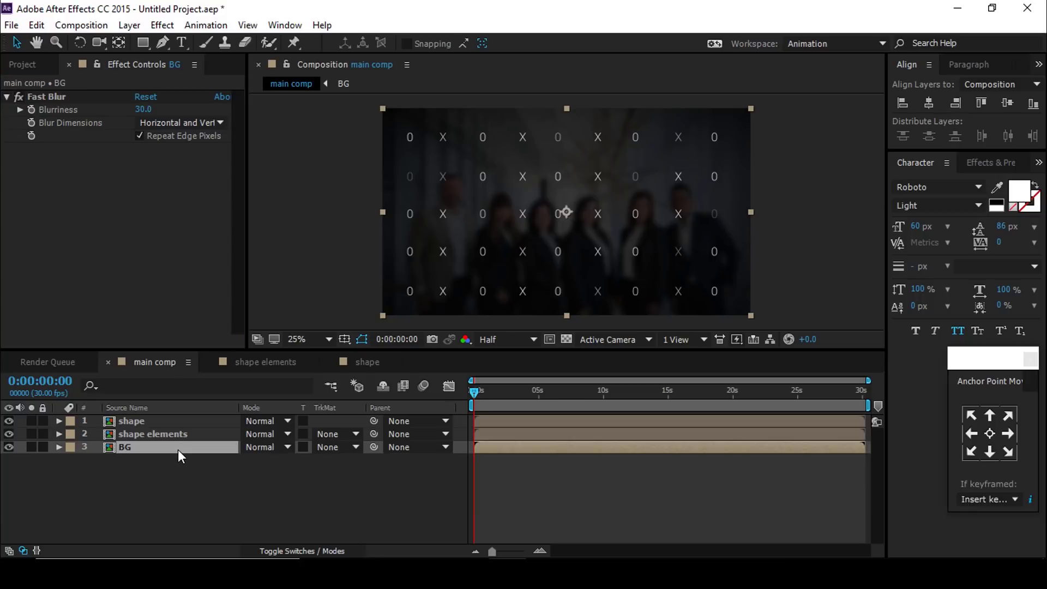
key("ctrl+space")
type("tint")
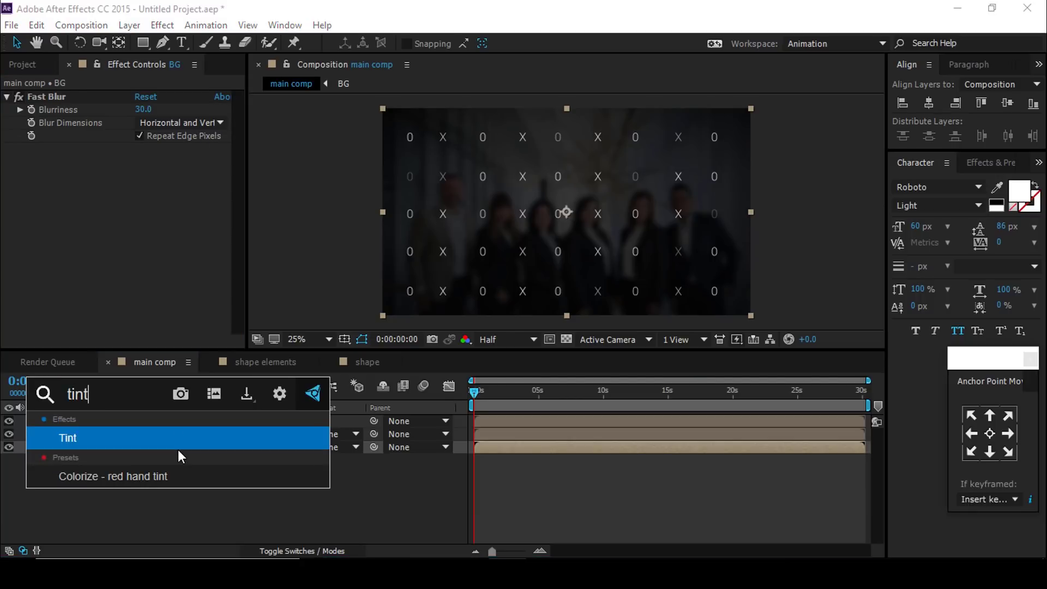
key("Return")
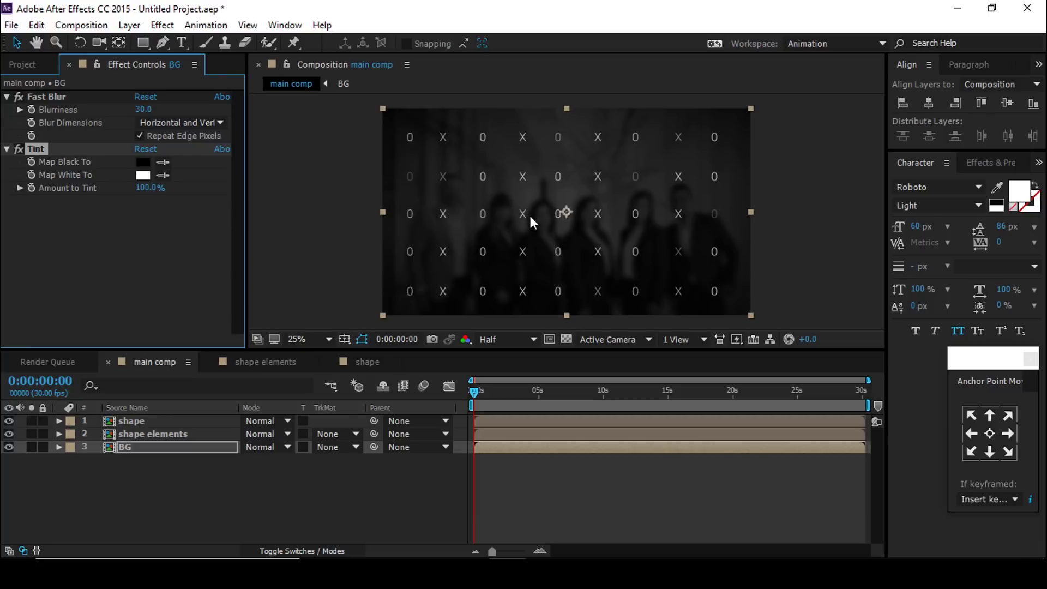
left_click(244, 494)
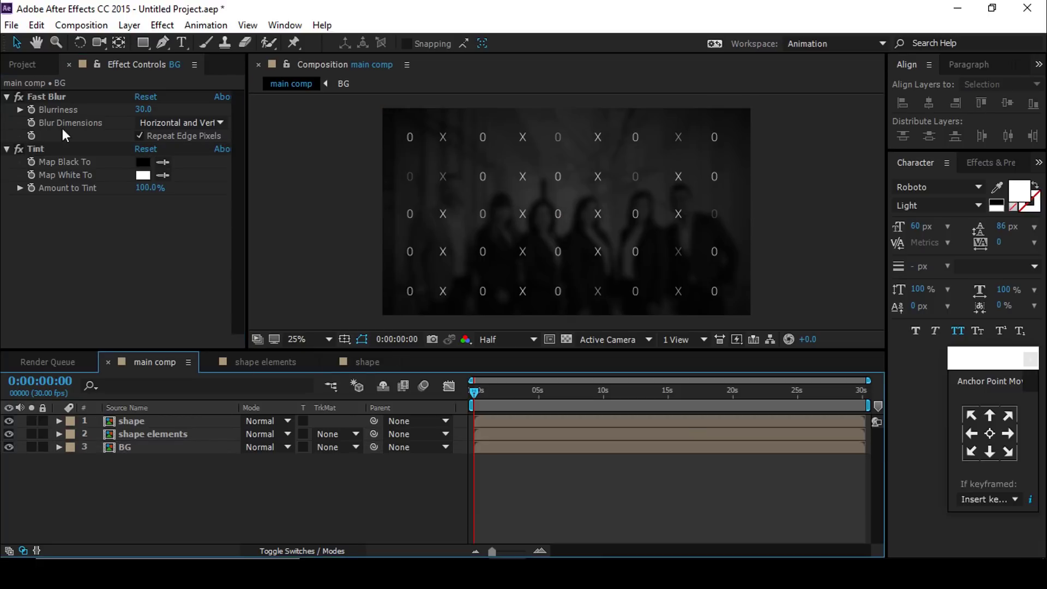
Place business-career-confidence-776615.jpg directly beneath the shape layer in main comp and scale it to 35.4%.
left_click(21, 63)
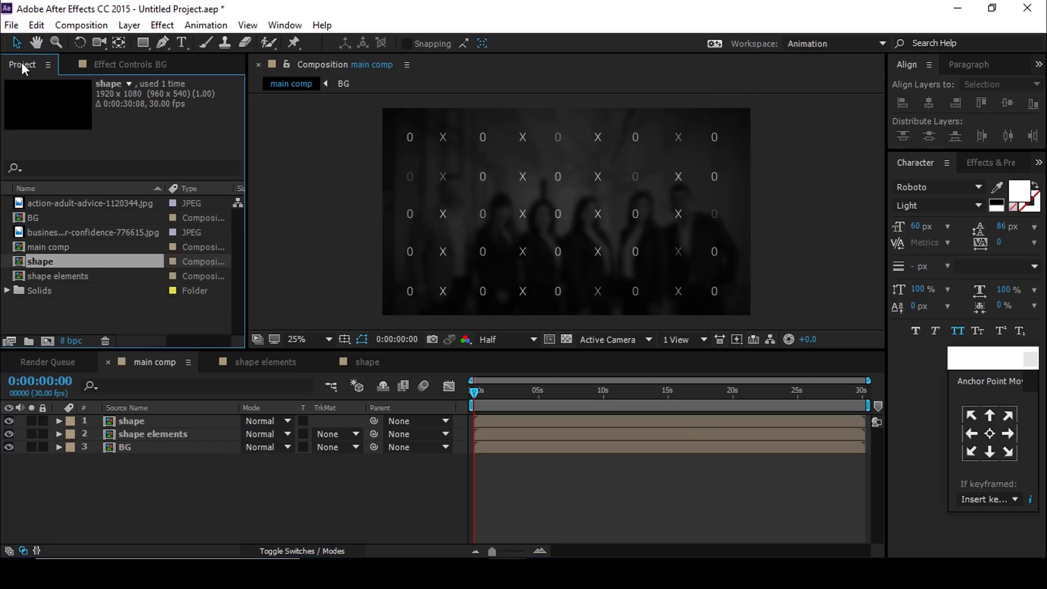
left_click(92, 319)
left_click(72, 233)
left_click_drag(17, 232, 139, 430)
key("s")
left_click_drag(302, 456, 3, 447)
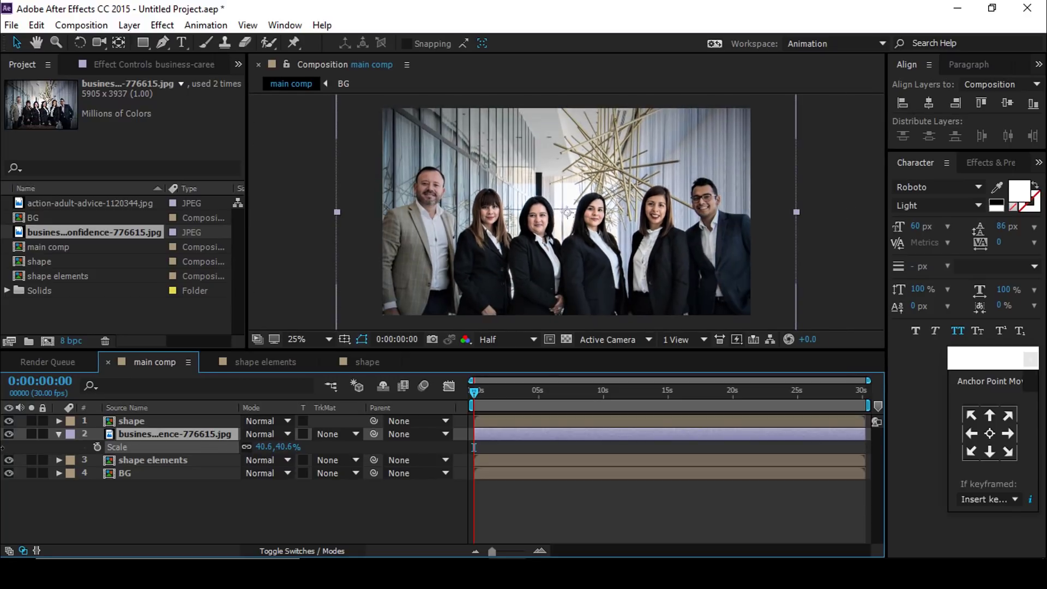
left_click_drag(281, 447, 267, 448)
Set the photo layer's track matte to Alpha Matte "shape" and preview the reveal.
left_click(165, 432)
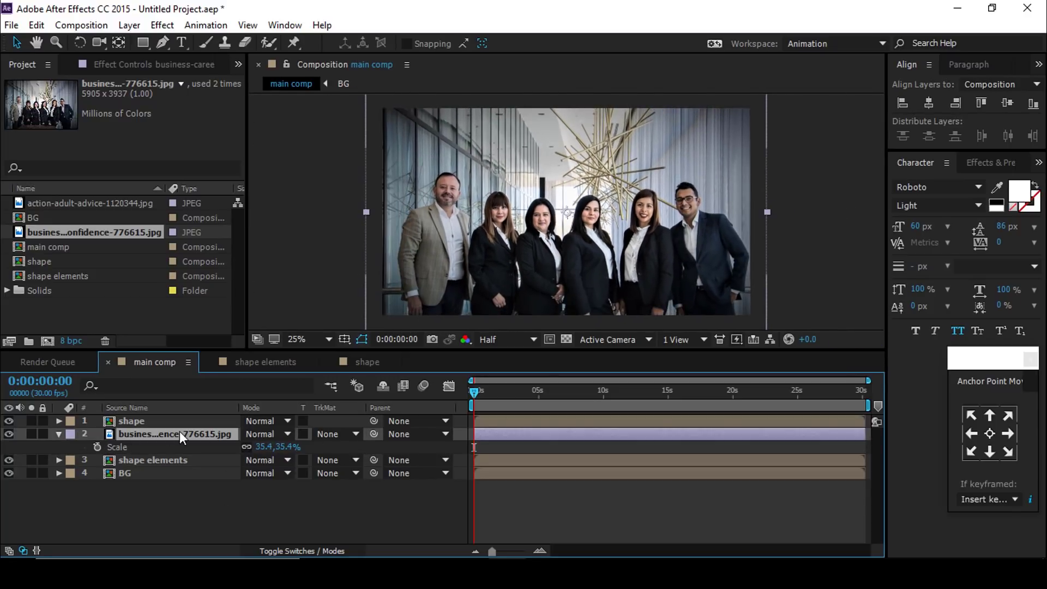
left_click(332, 431)
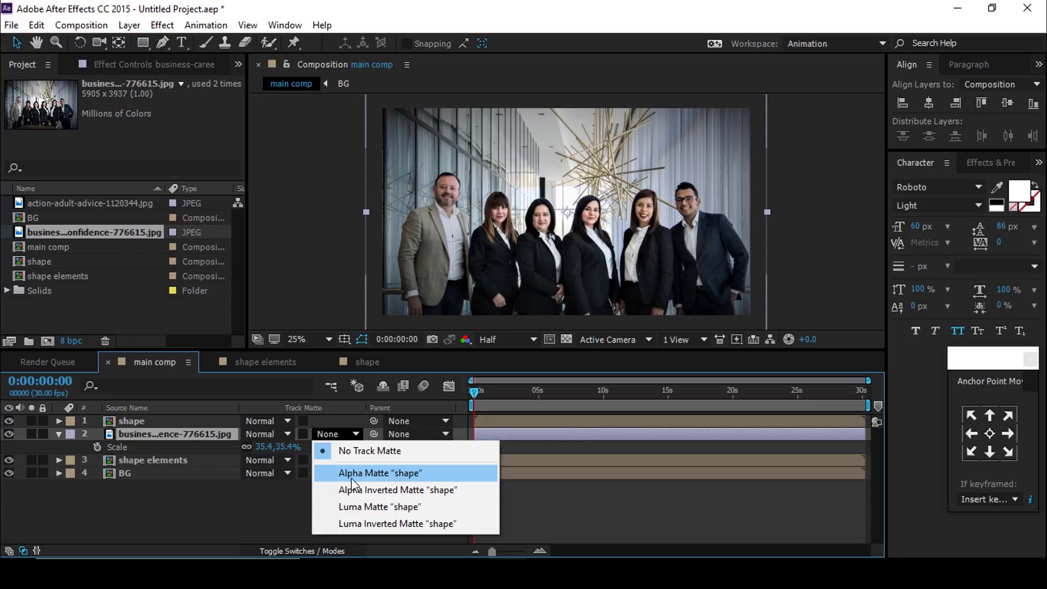
left_click(389, 474)
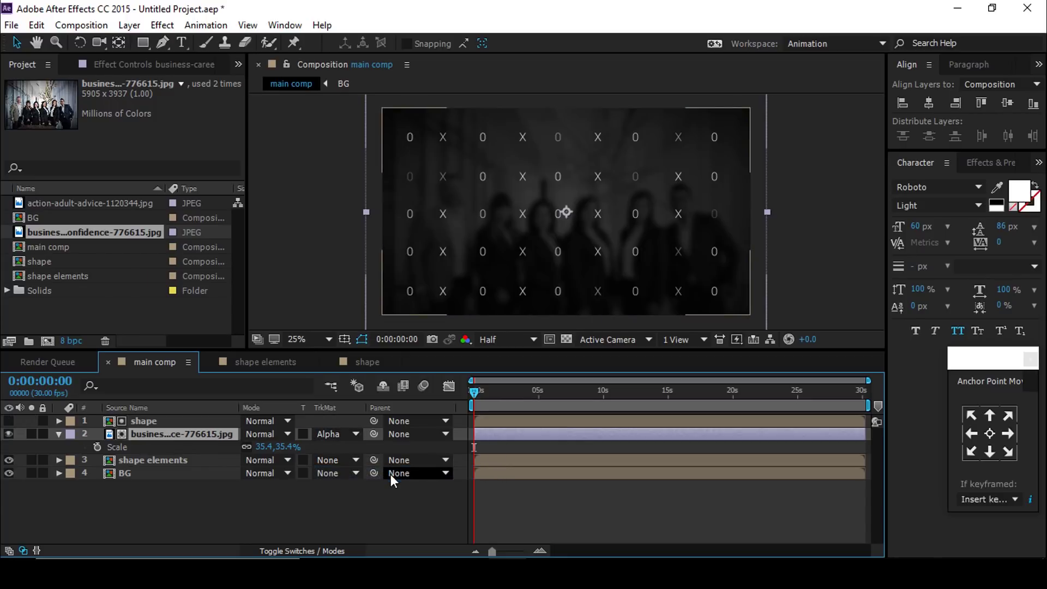
key("space")
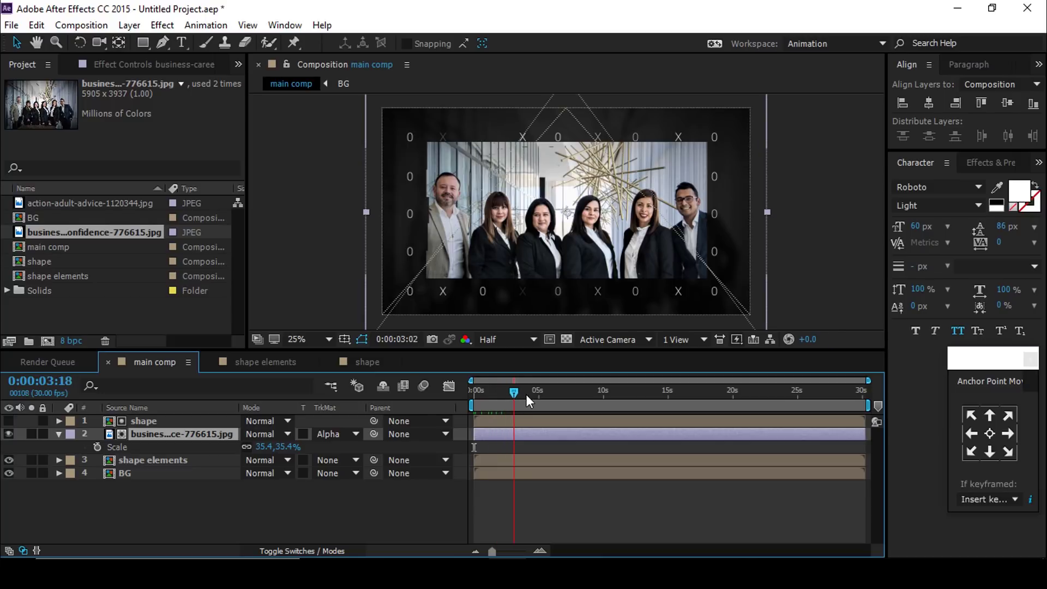
left_click(395, 499)
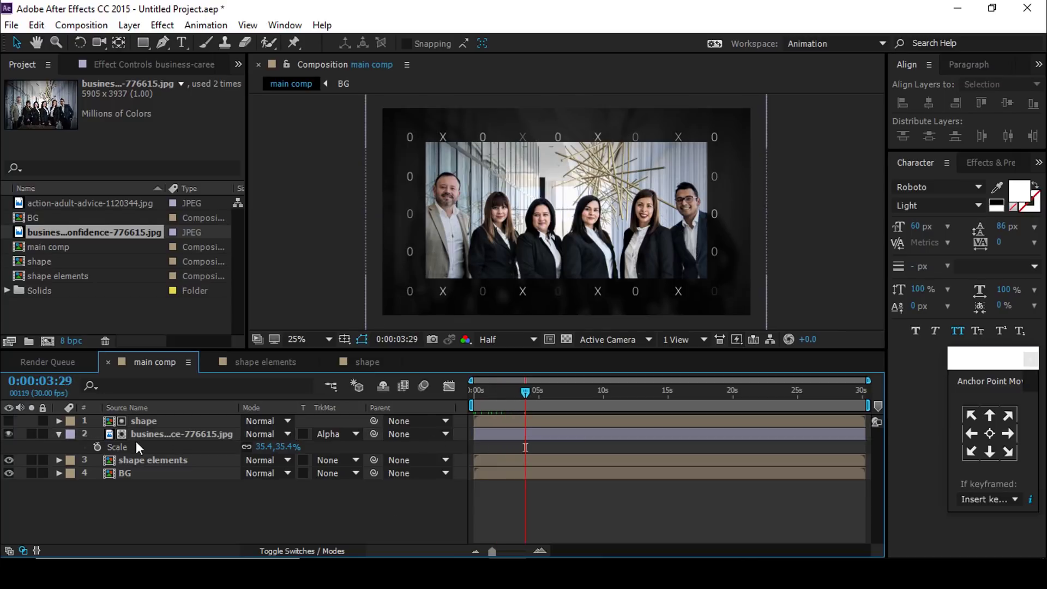
Pre-compose the photo layer as "image" with all attributes moved, restore its shape alpha matte, and preview the reveal.
left_click(60, 433)
left_click(158, 436)
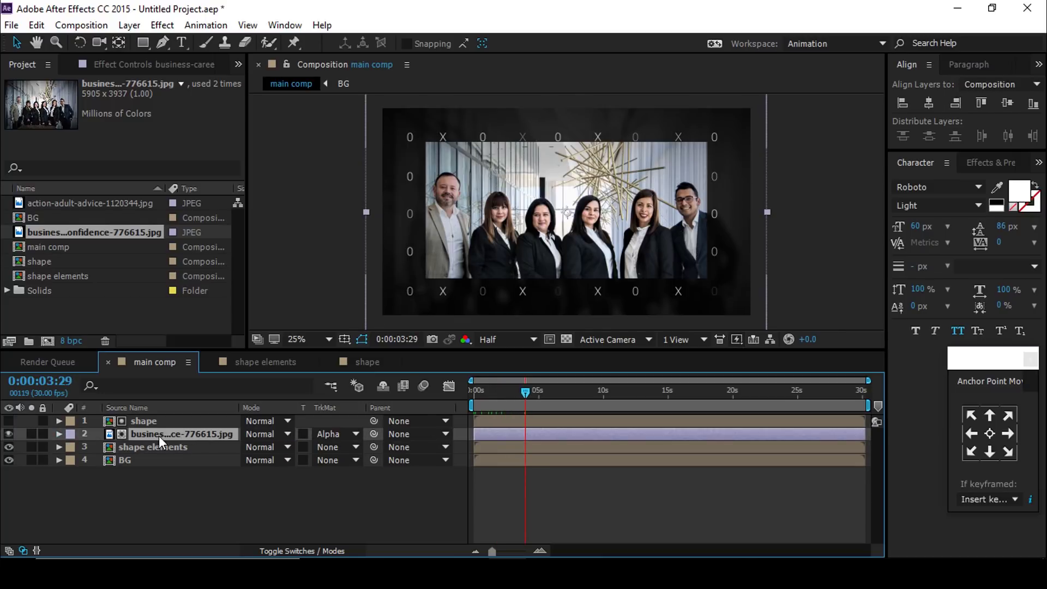
right_click(188, 433)
left_click(255, 474)
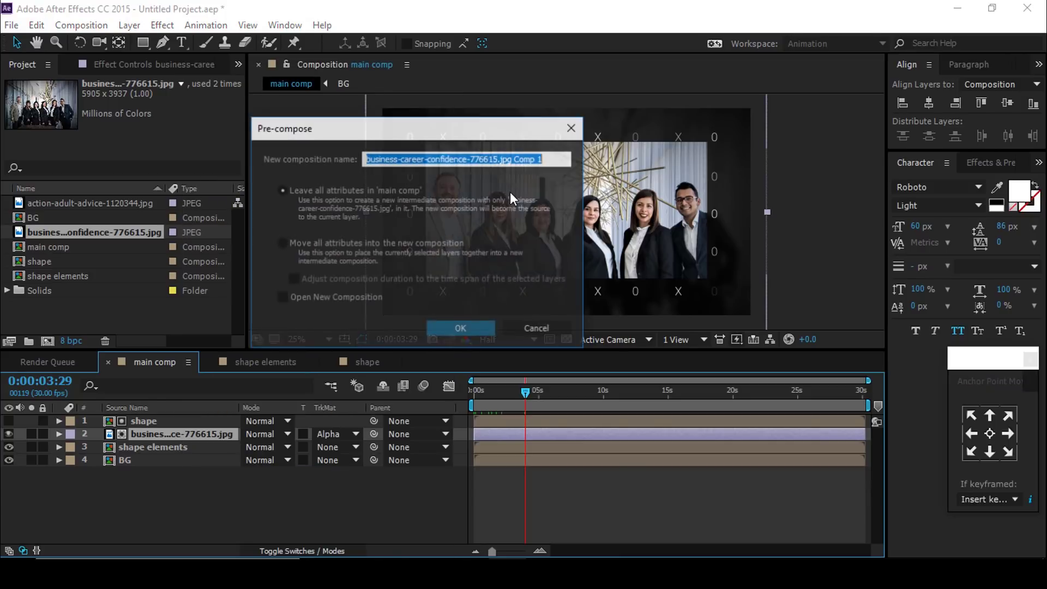
type("image")
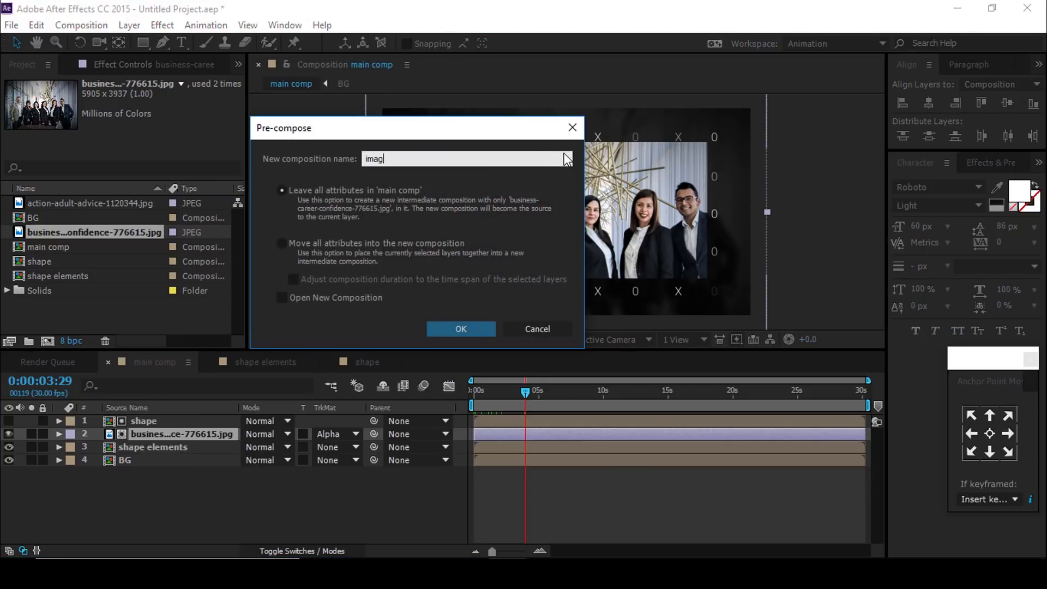
left_click(304, 246)
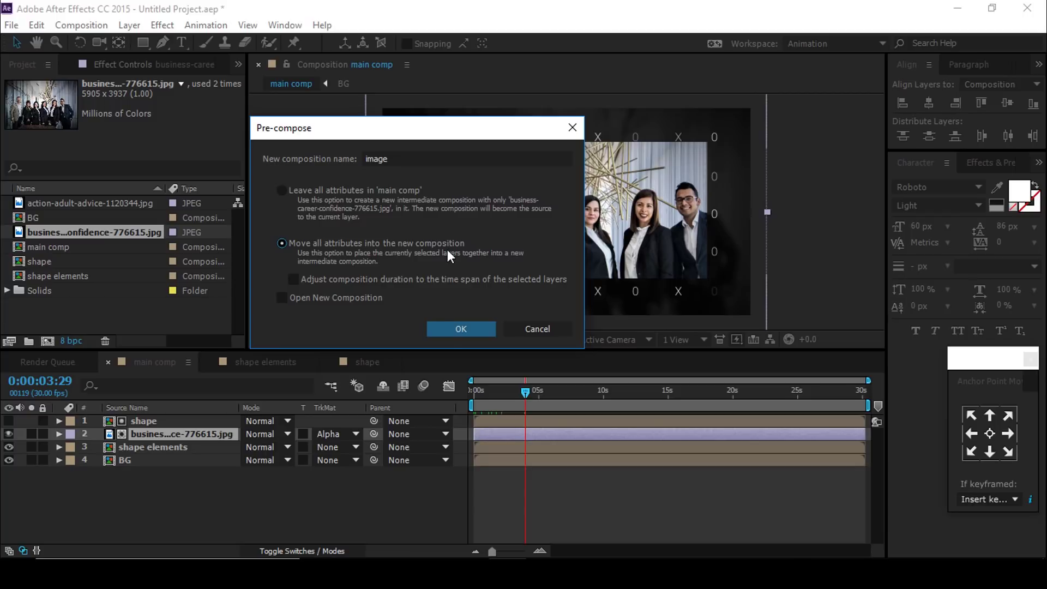
left_click(461, 328)
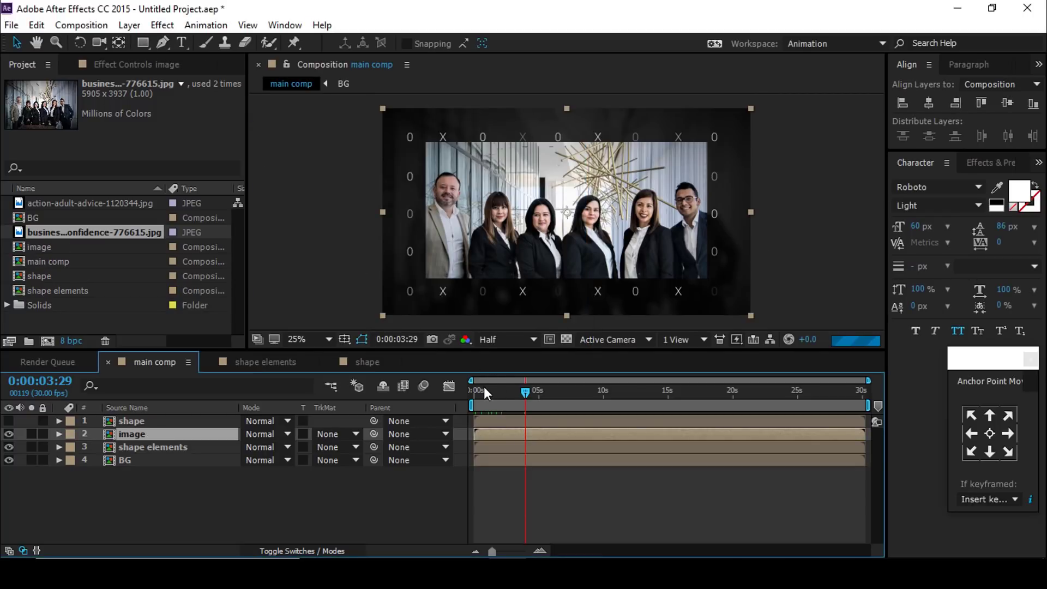
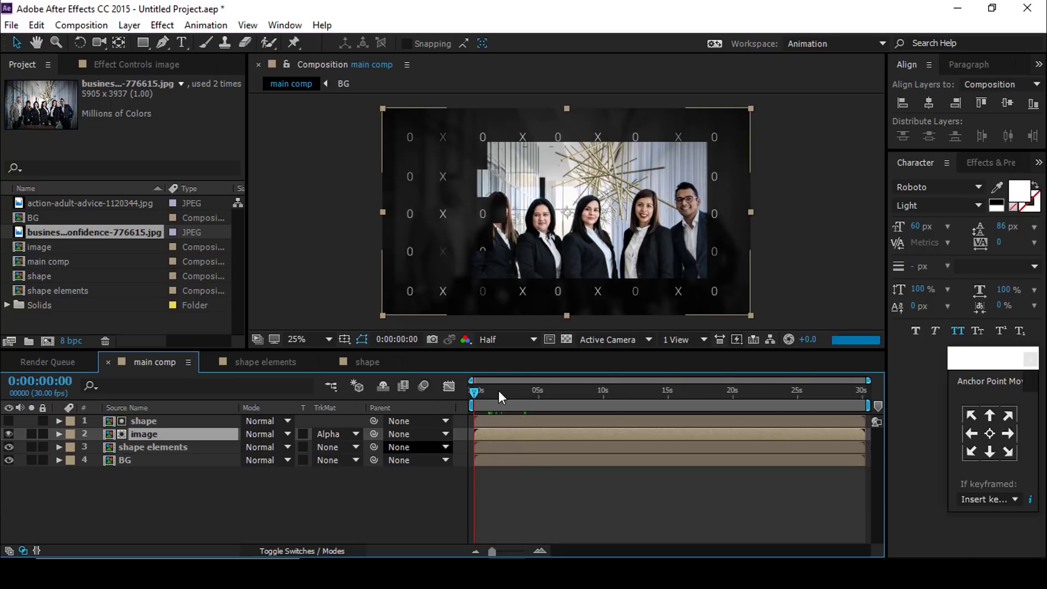
key("space")
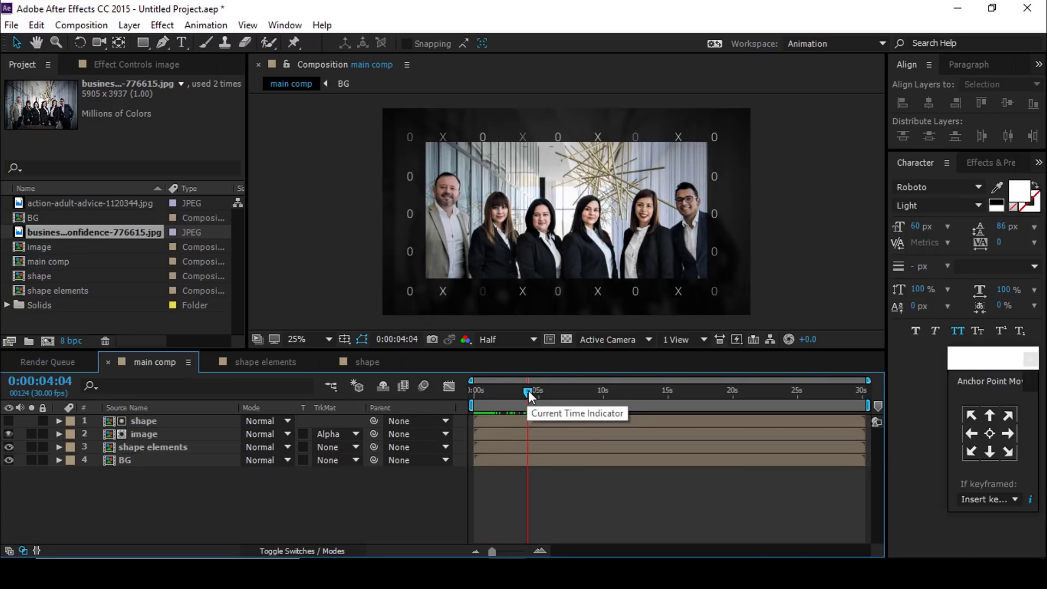
Create a new composition with a width of 1500 px and a height of 200 px.
left_click(47, 341)
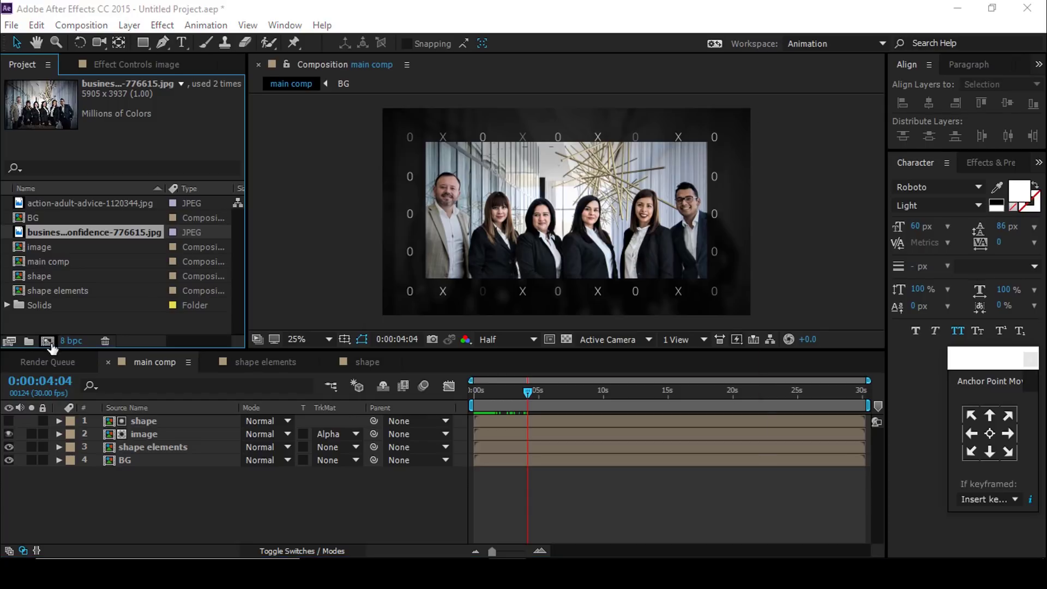
left_click(475, 242)
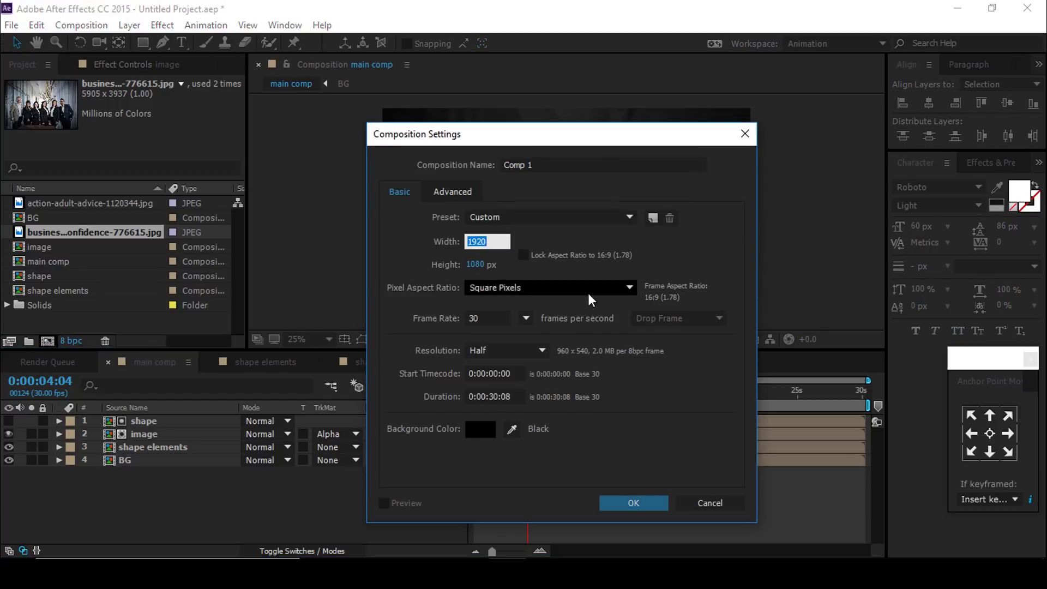
key("Tab")
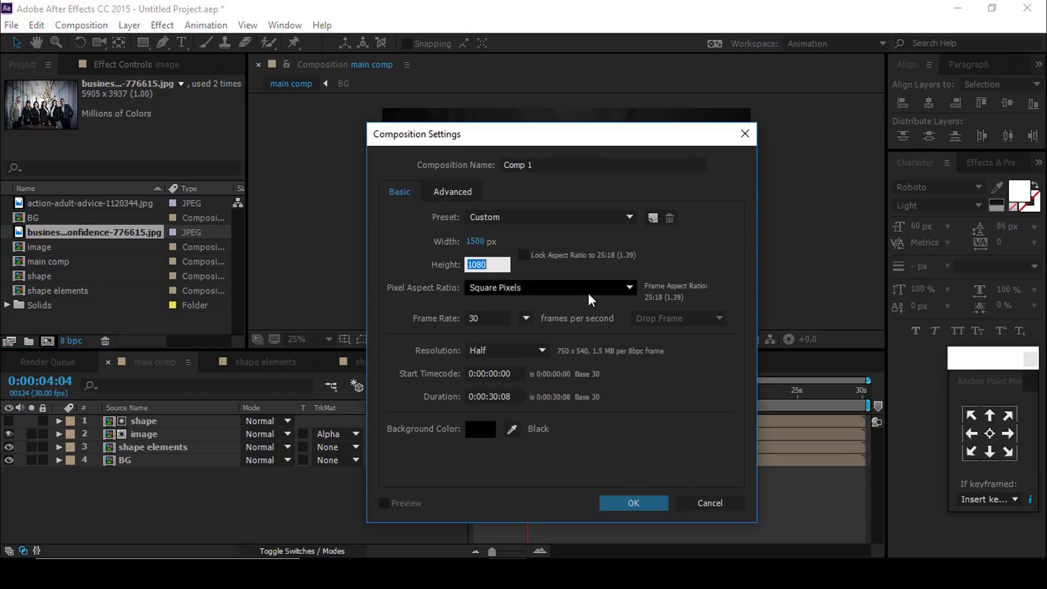
key("Return")
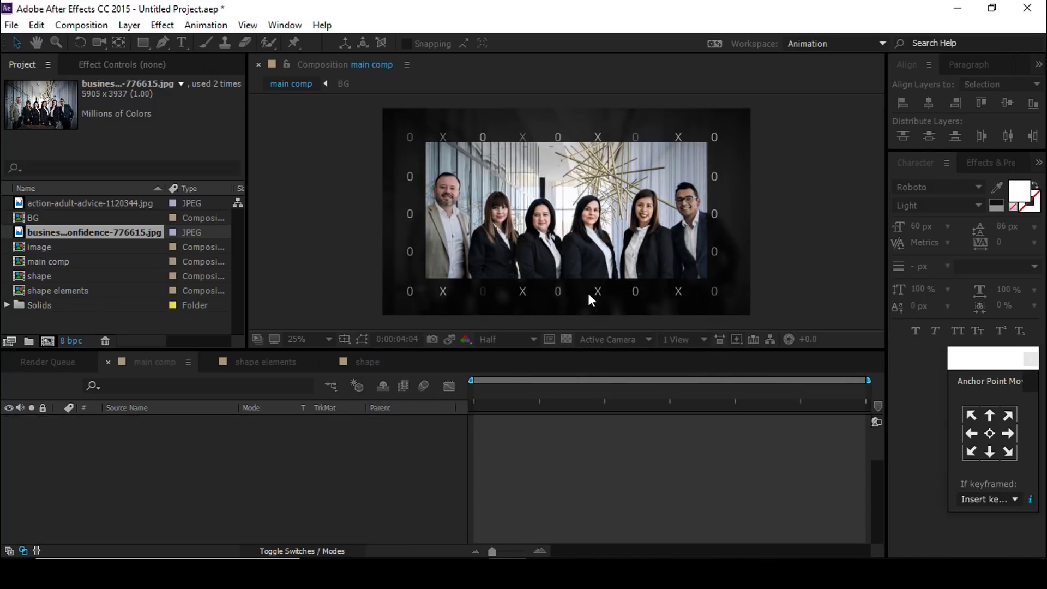
key("period")
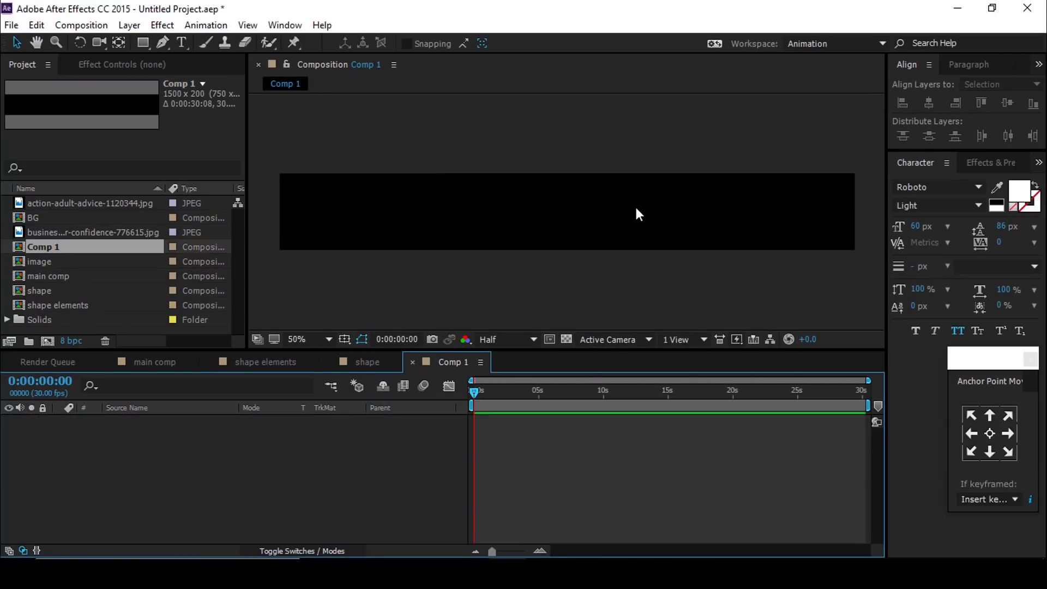
Draw a long horizontal white rectangle near the upper edge of Comp 1 and centre its anchor point.
left_click(143, 42)
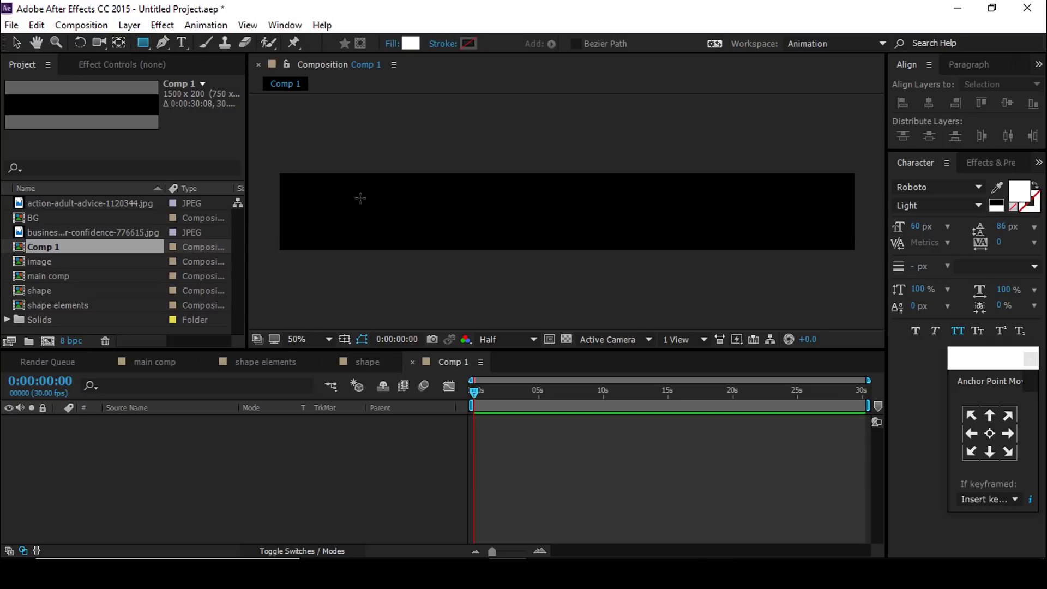
left_click_drag(287, 181, 816, 193)
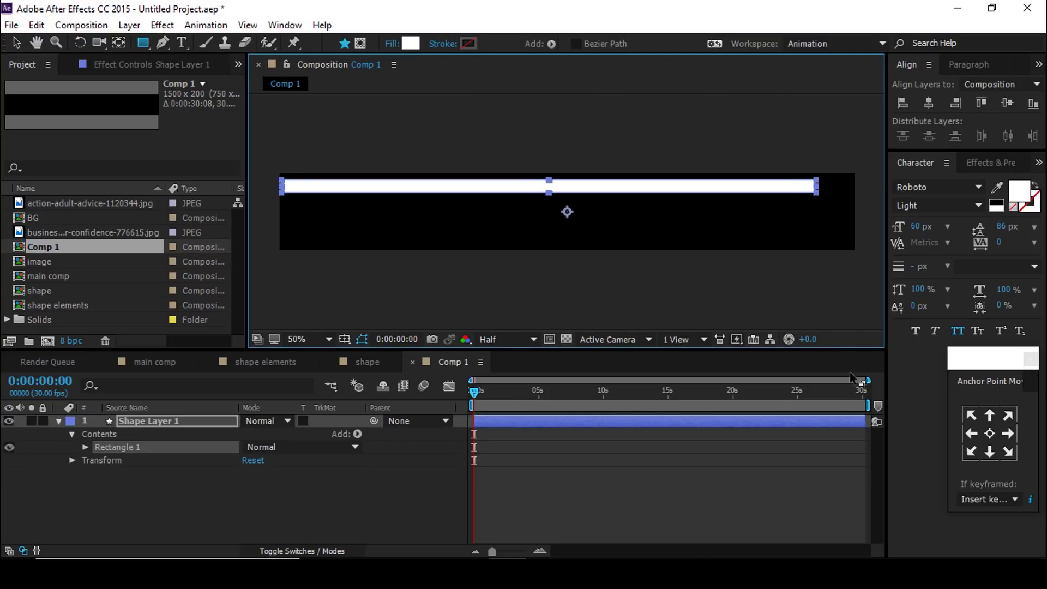
left_click(990, 433)
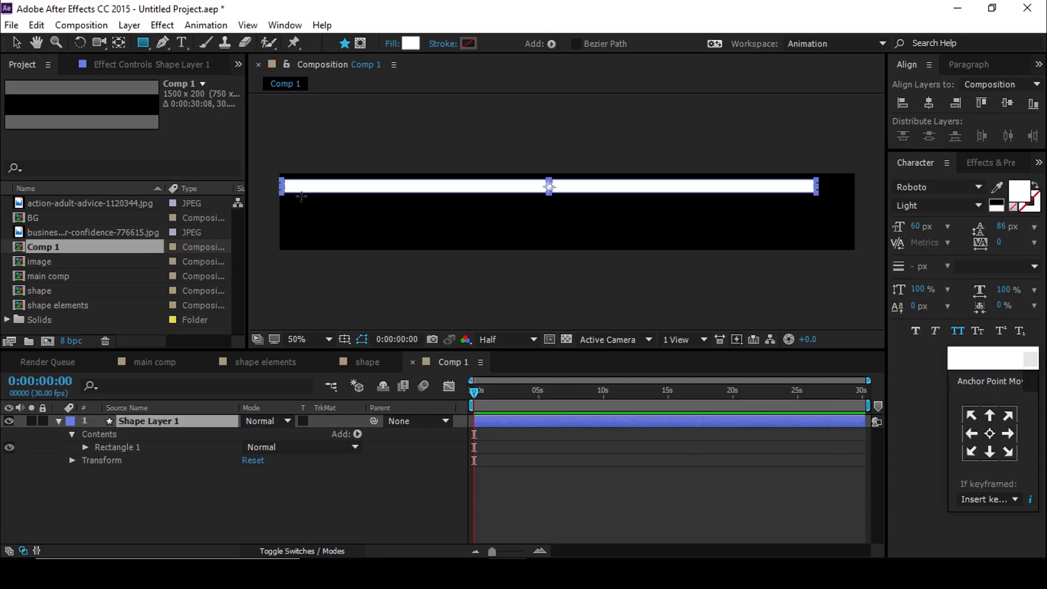
Draw two thinner white bars of different lengths below the first, each on its own shape layer with a centred anchor point.
key("F2")
left_click_drag(283, 195, 852, 197)
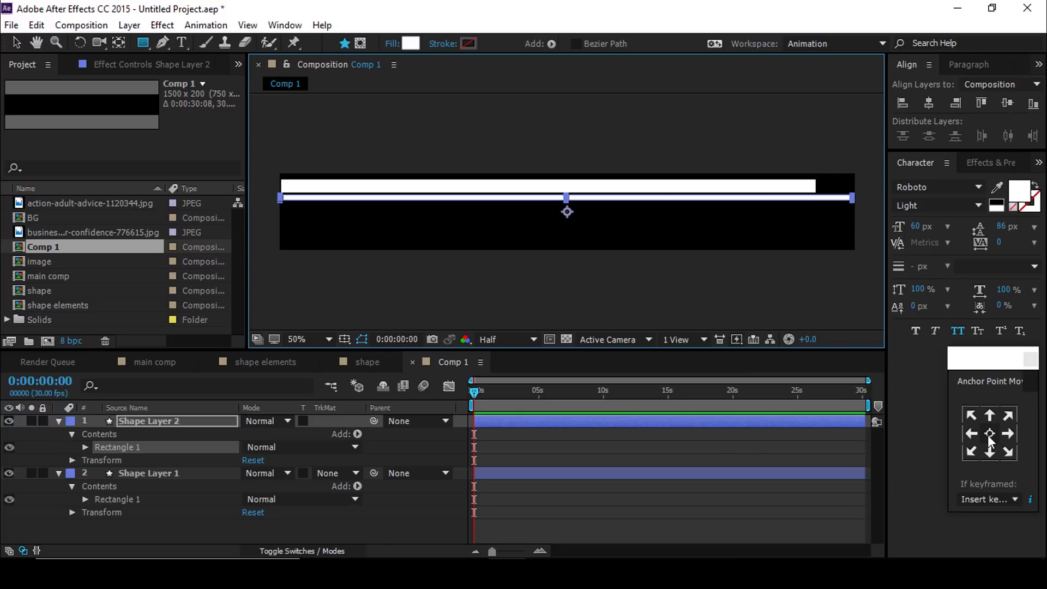
left_click(584, 544)
mouse_move(279, 206)
left_mouse_down()
mouse_move(806, 208)
mouse_move(778, 213)
left_mouse_up()
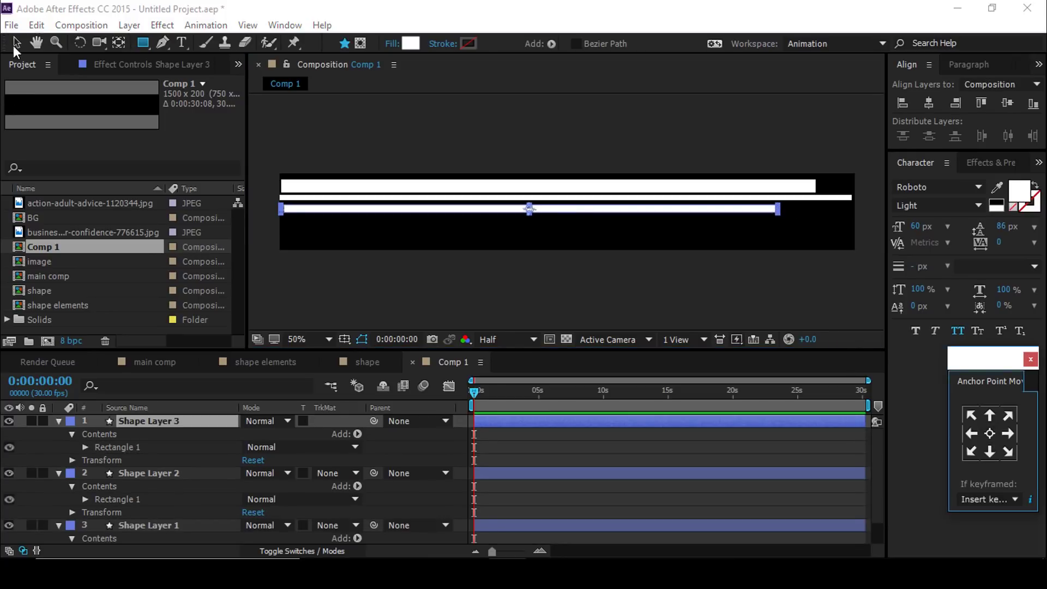
left_click(990, 433)
Change the fill of the thick upper bar to yellow.
left_click(542, 202)
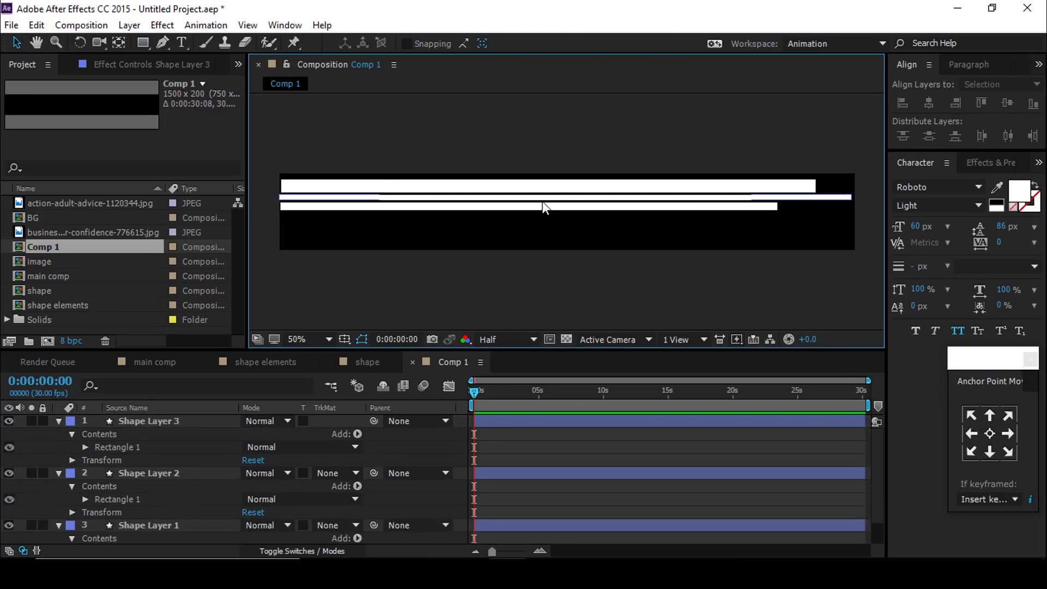
left_click(534, 187)
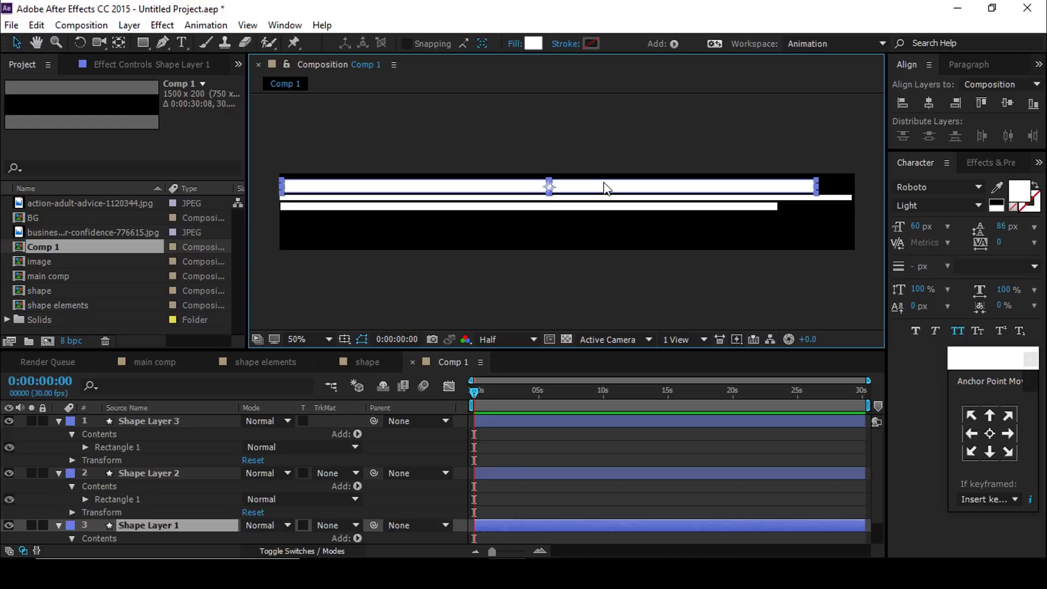
left_click(531, 44)
left_click(291, 507)
left_click(275, 348)
left_click_drag(283, 322, 239, 248)
mouse_move(260, 430)
left_mouse_down()
mouse_move(259, 445)
mouse_move(260, 436)
left_mouse_up()
left_click(361, 272)
Set the fill of the lowest bar to blue 0040E3.
left_click(541, 207)
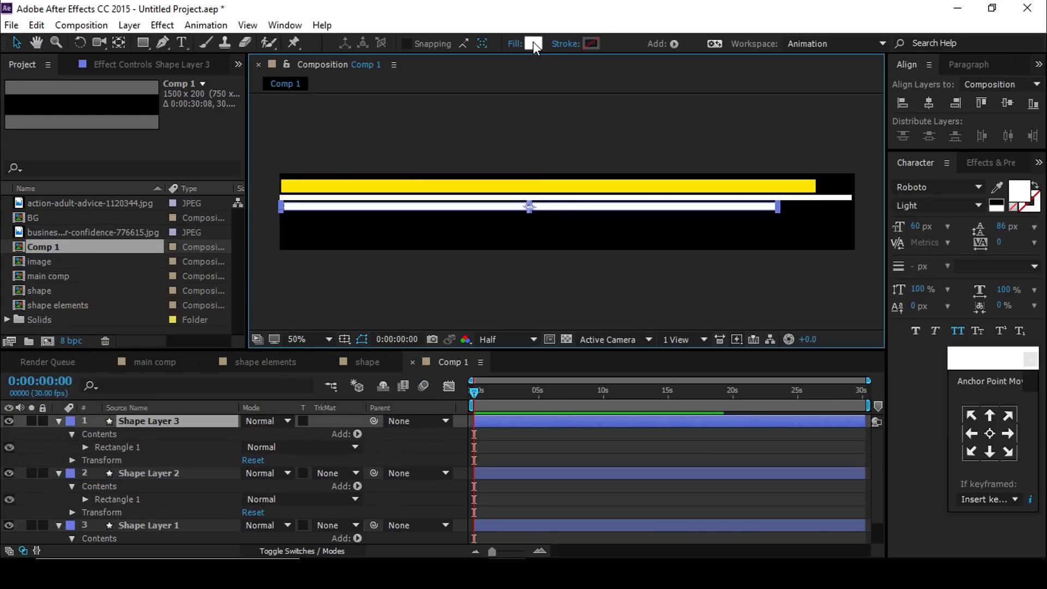
left_click(533, 44)
left_click(289, 449)
type("0040E3")
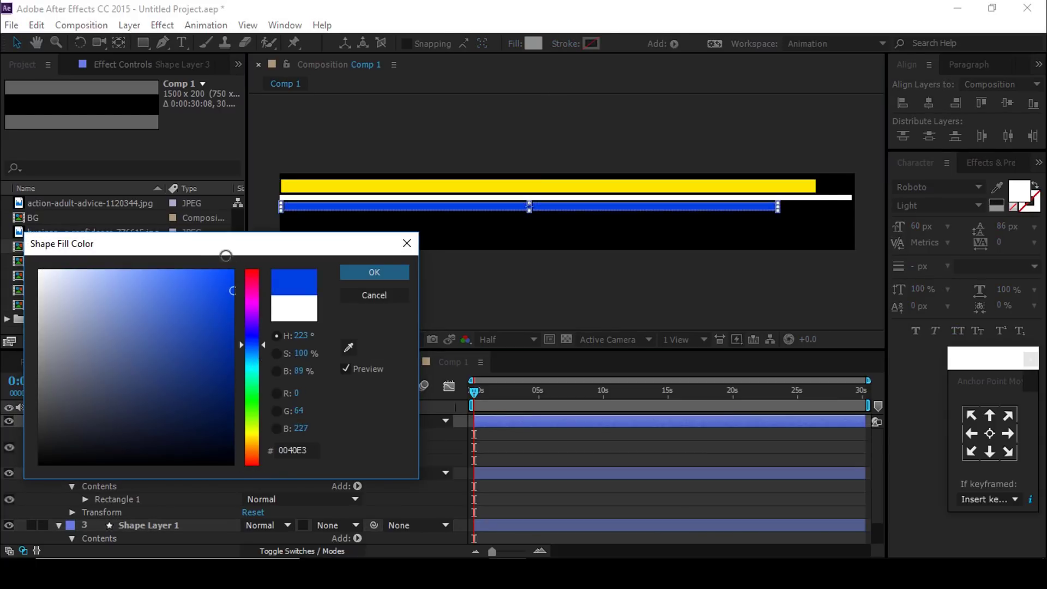
left_click(360, 272)
Show the Scale property of all three bars and move their anchor points to their left ends.
key("ctrl+a")
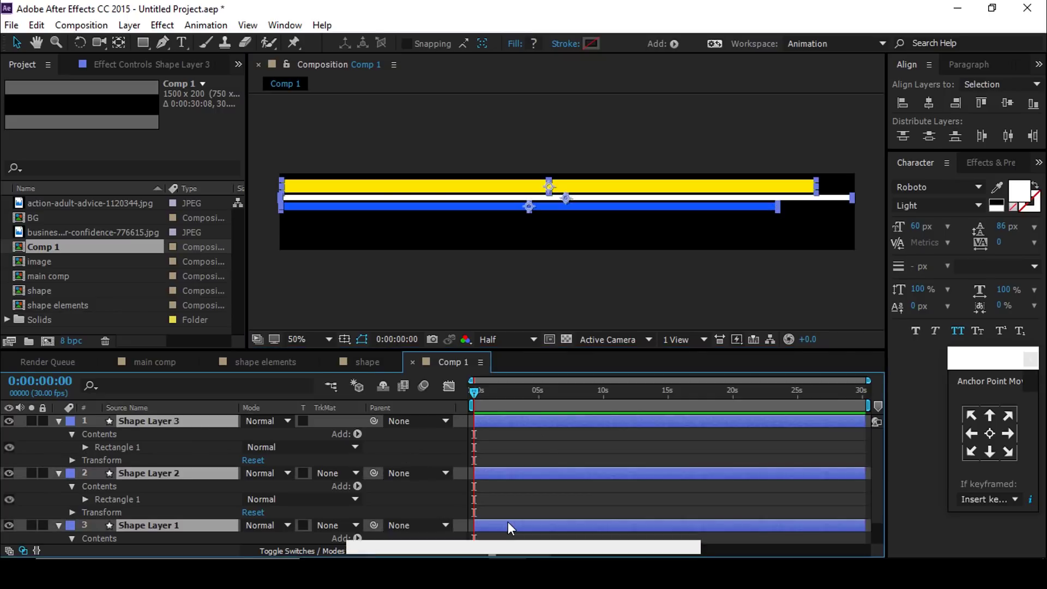
key("s")
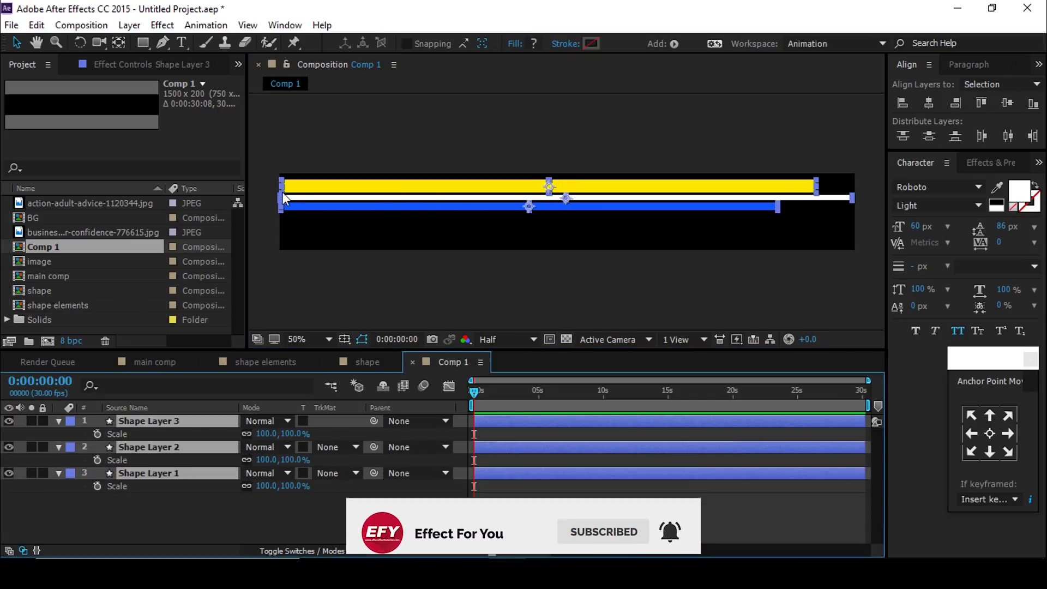
left_click(966, 436)
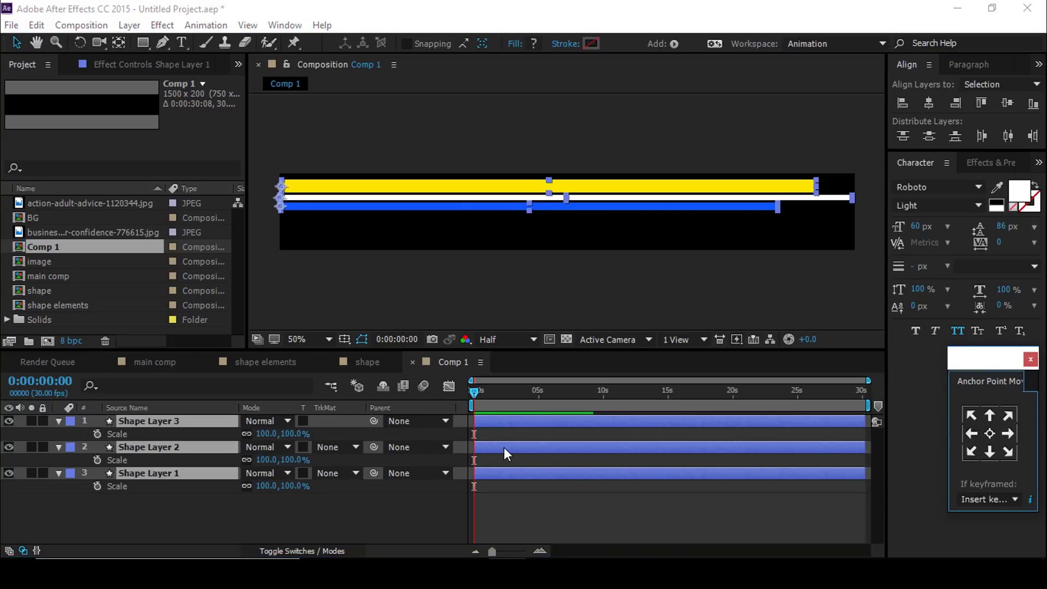
Unlink the Scale dimensions of the three bars and keyframe their full scale at 0:00:01:16.
left_click(540, 551)
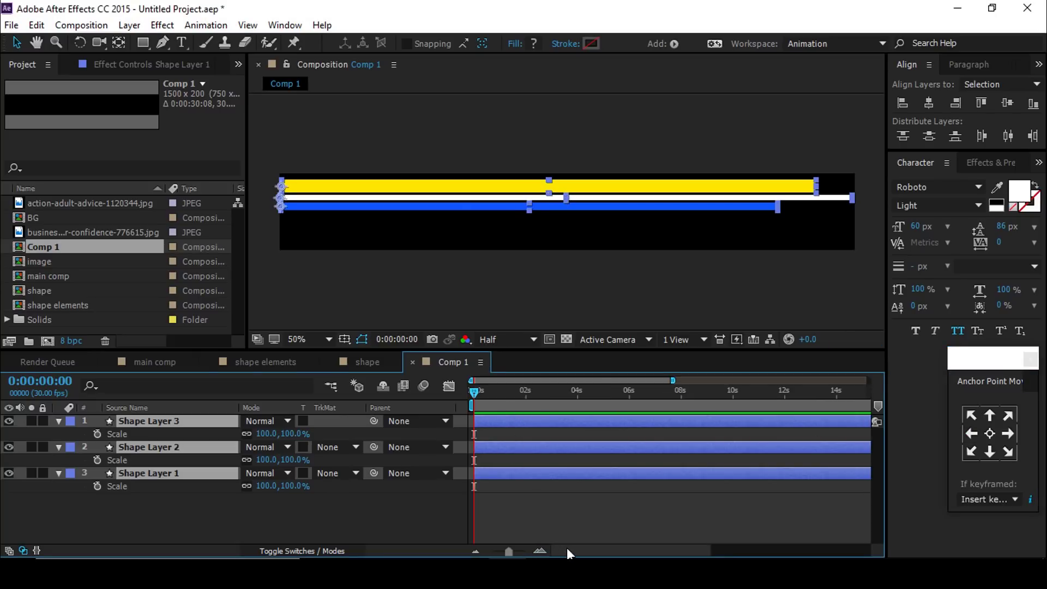
key("equal")
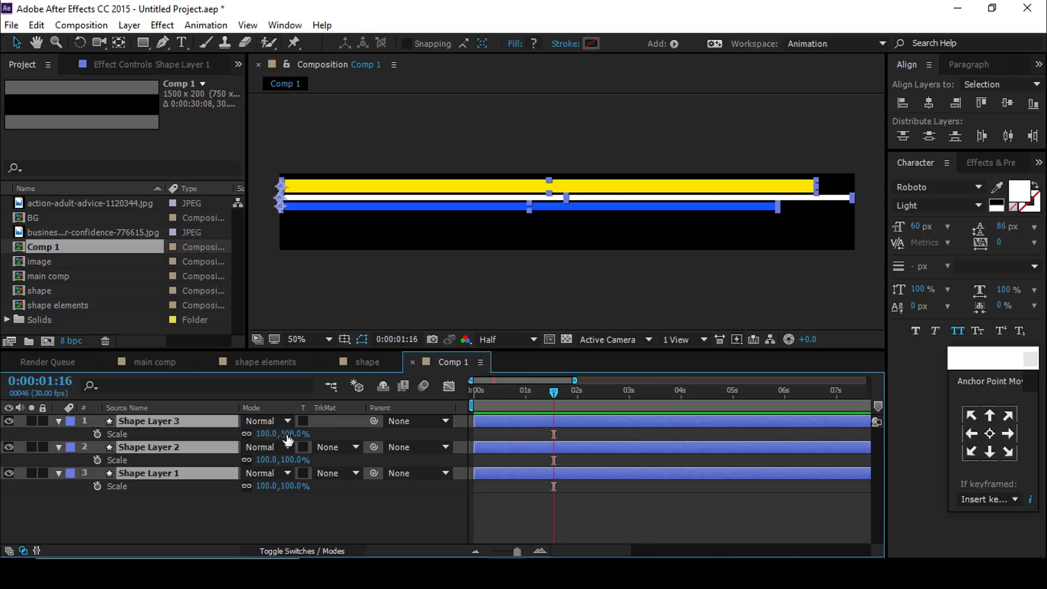
left_click(246, 434)
left_click(246, 460)
left_click(97, 434)
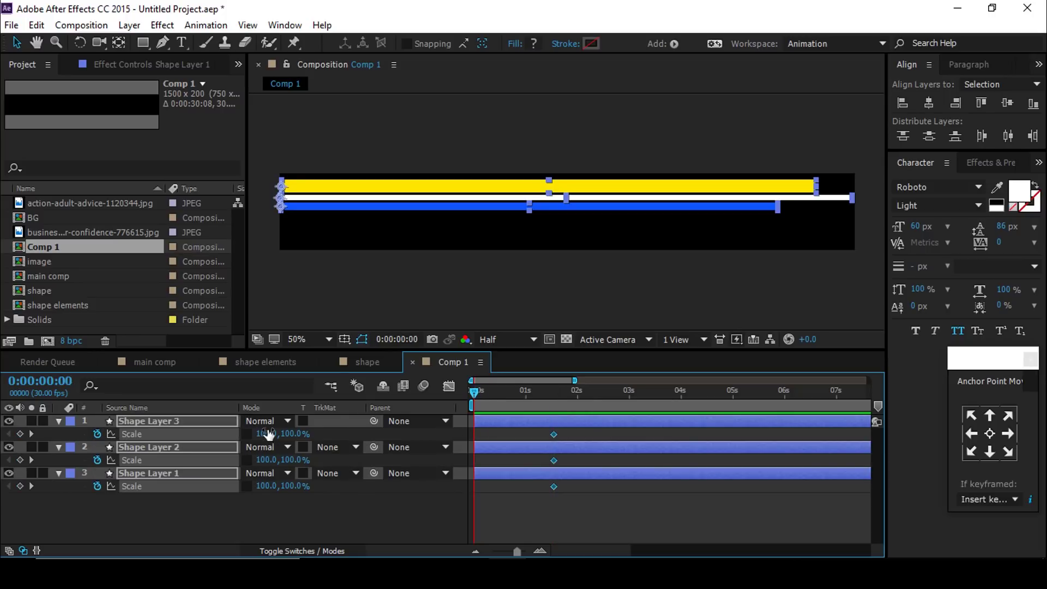
Set the horizontal scale of all three bars to 0% at 0:00:00:00 and preview the animation.
type("0")
key("Return")
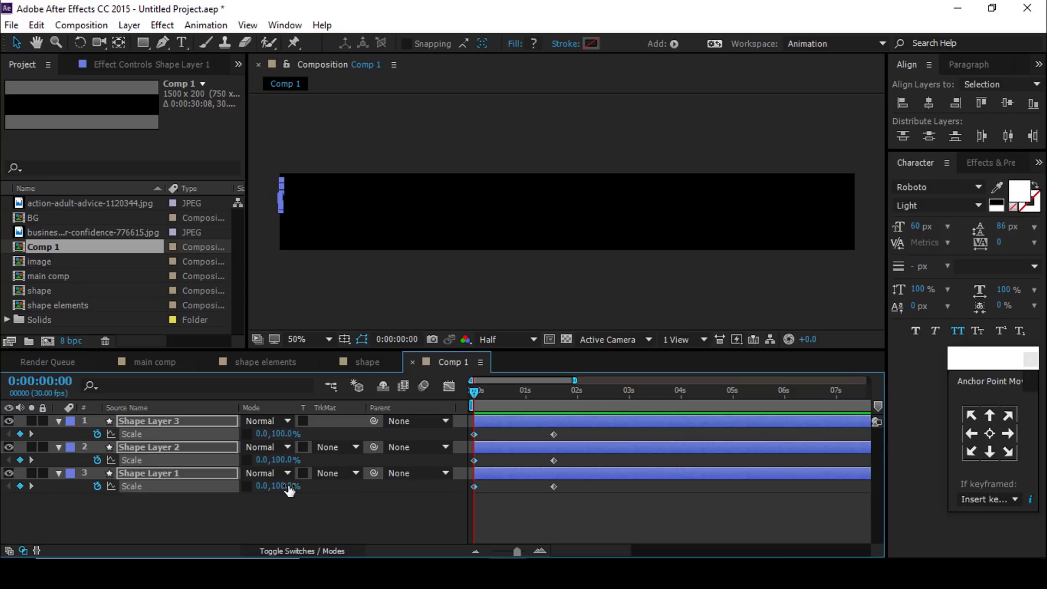
key("space")
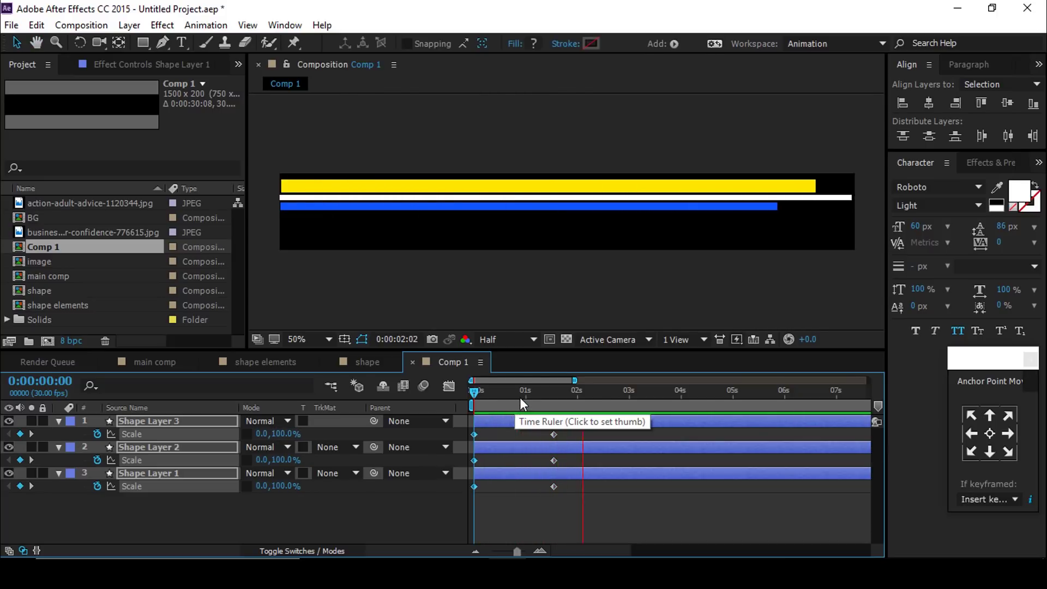
key("space")
Apply Easy Ease to all the scale keyframes and shape the speed graph for a fast start with a long slowdown.
left_click_drag(574, 430, 467, 519)
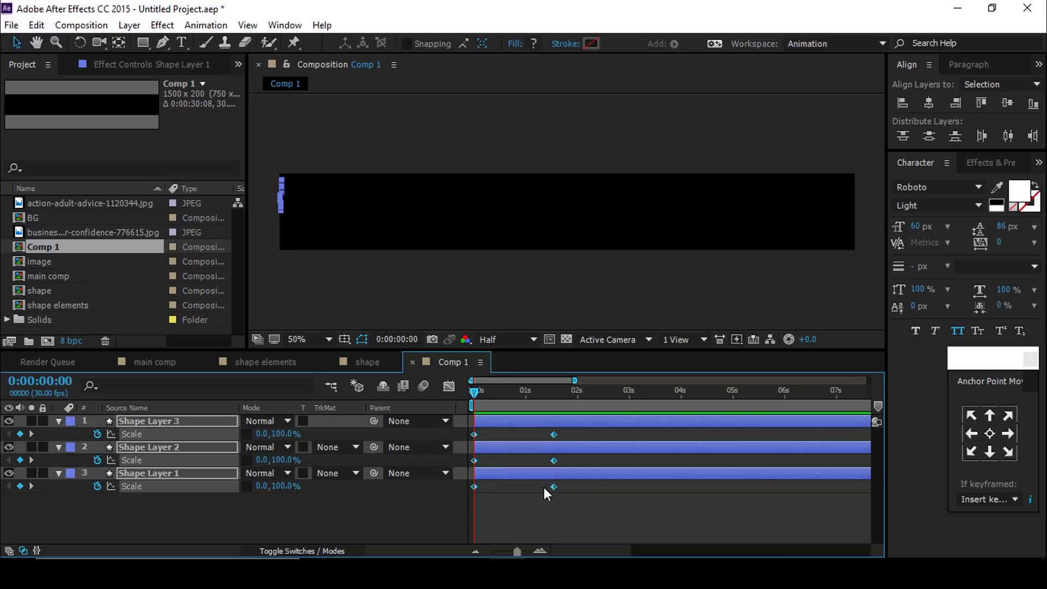
right_click(553, 458)
mouse_move(604, 445)
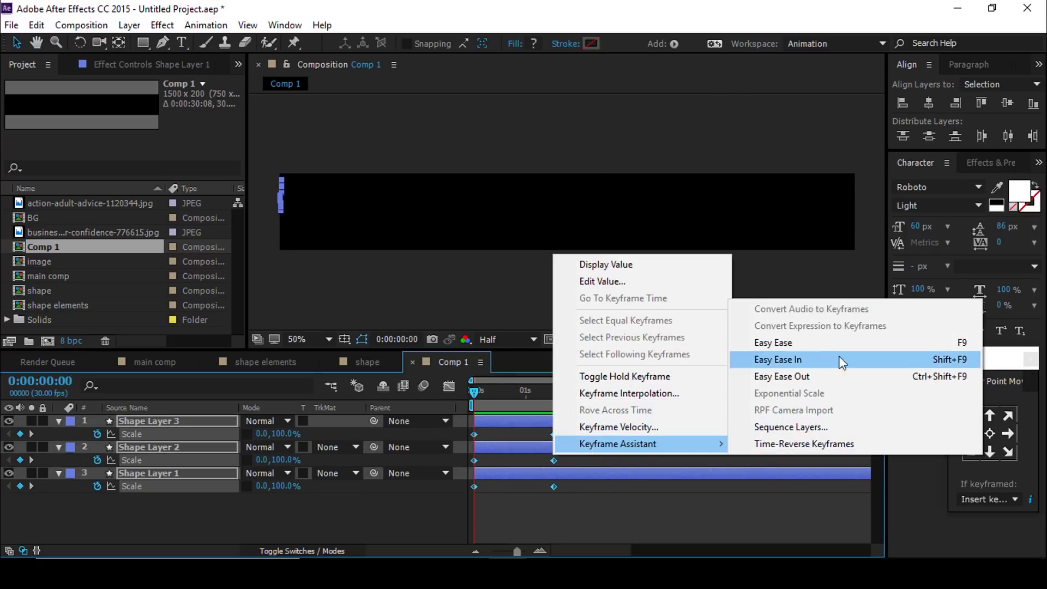
left_click(836, 349)
left_click(446, 386)
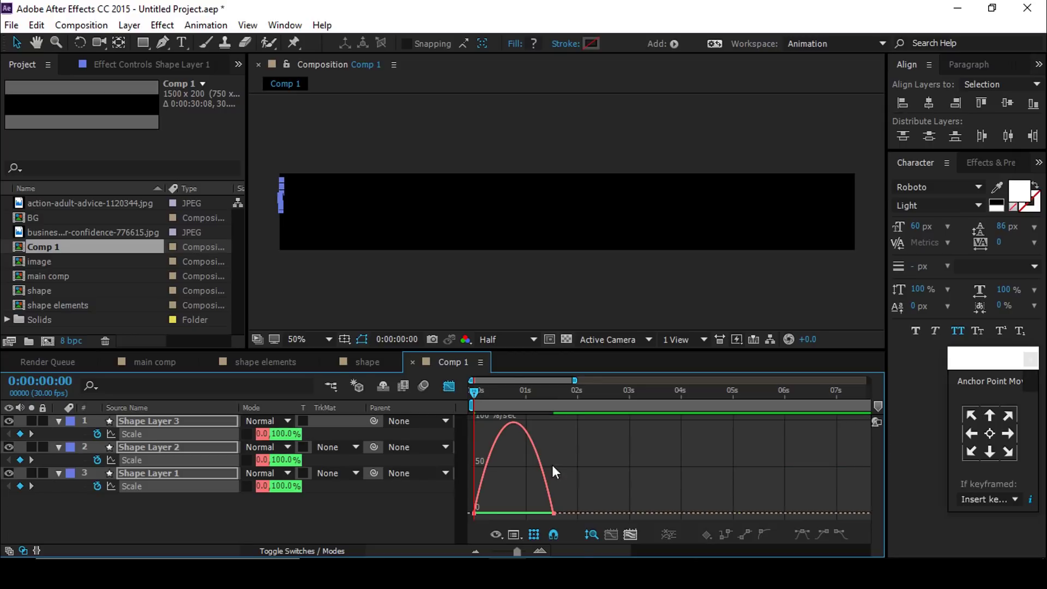
left_click_drag(563, 512, 477, 506)
left_click(448, 386)
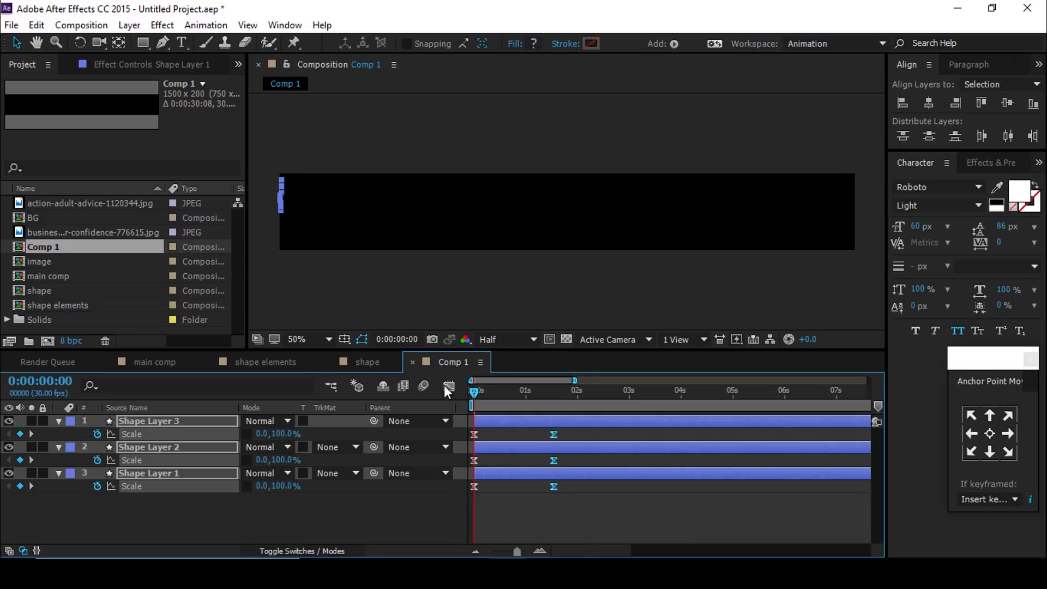
Stagger the bars' scale keyframes in time so the yellow bar starts first, the blue second and the white last.
left_click(532, 513)
left_click(510, 391)
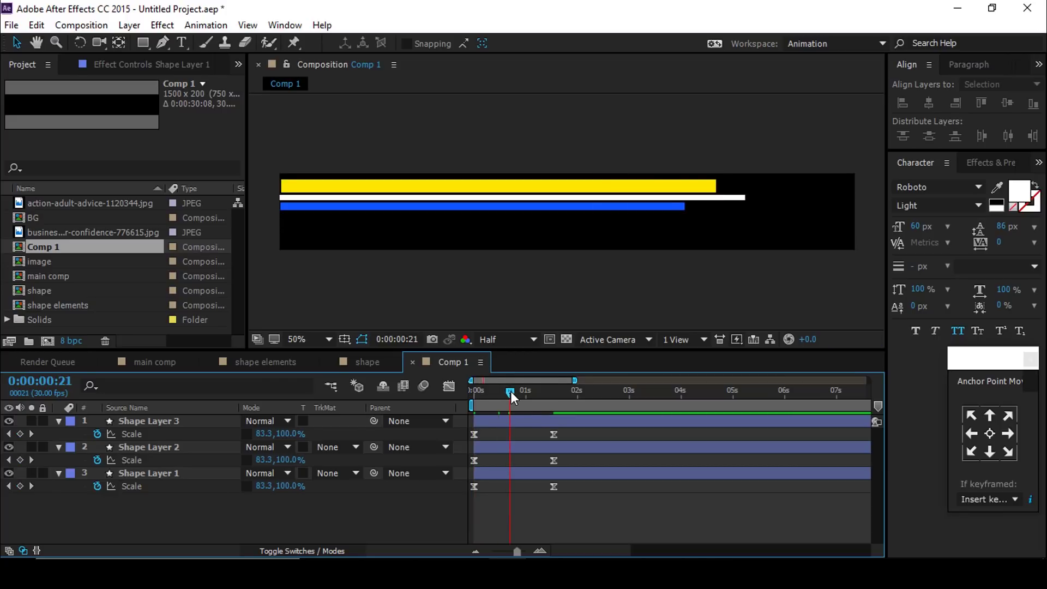
left_click_drag(581, 433, 483, 433)
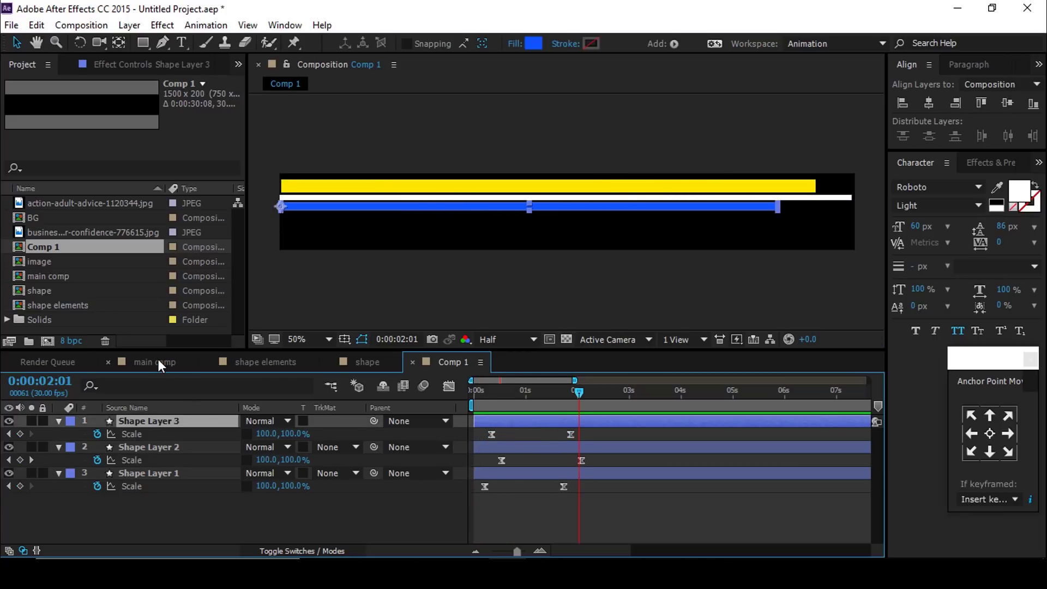
Rename Comp 1 as "line" and place it as the top layer of main comp, along the photo's upper edge from the left frame side.
left_click(159, 361)
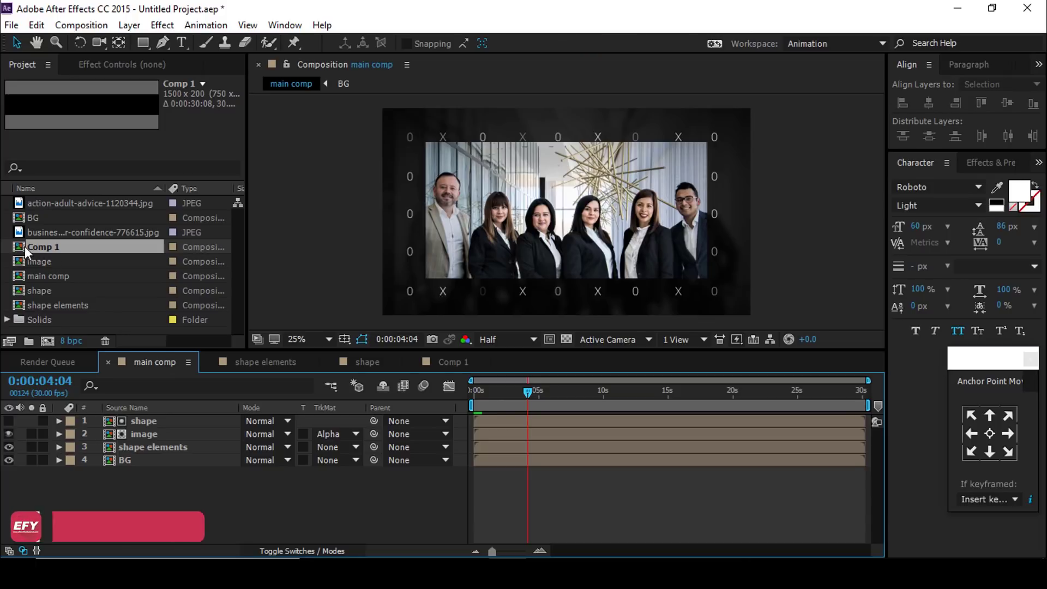
key("Return")
type("line")
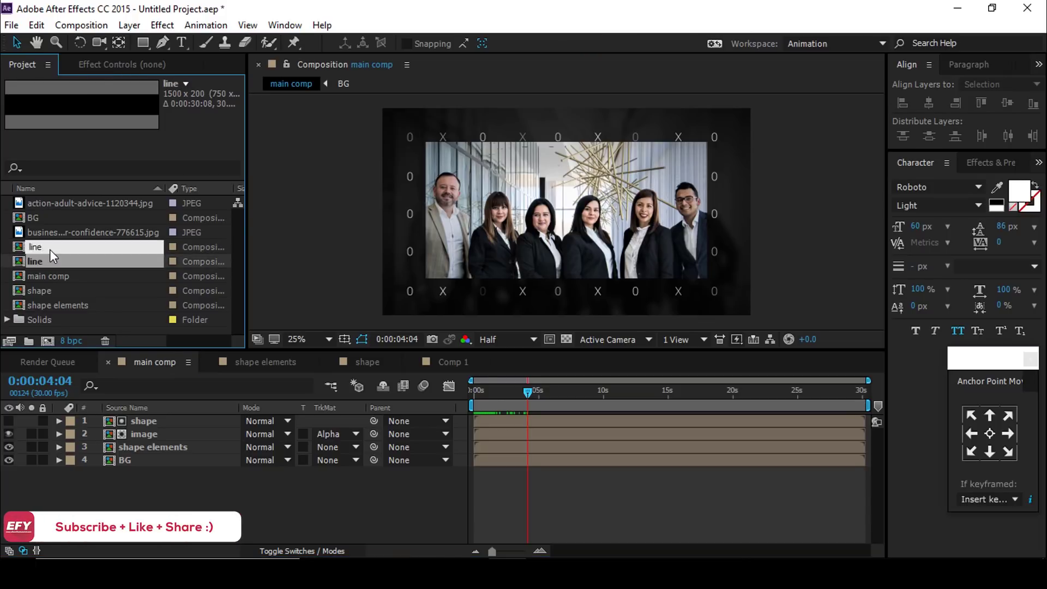
key("Return")
left_click_drag(28, 261, 159, 415)
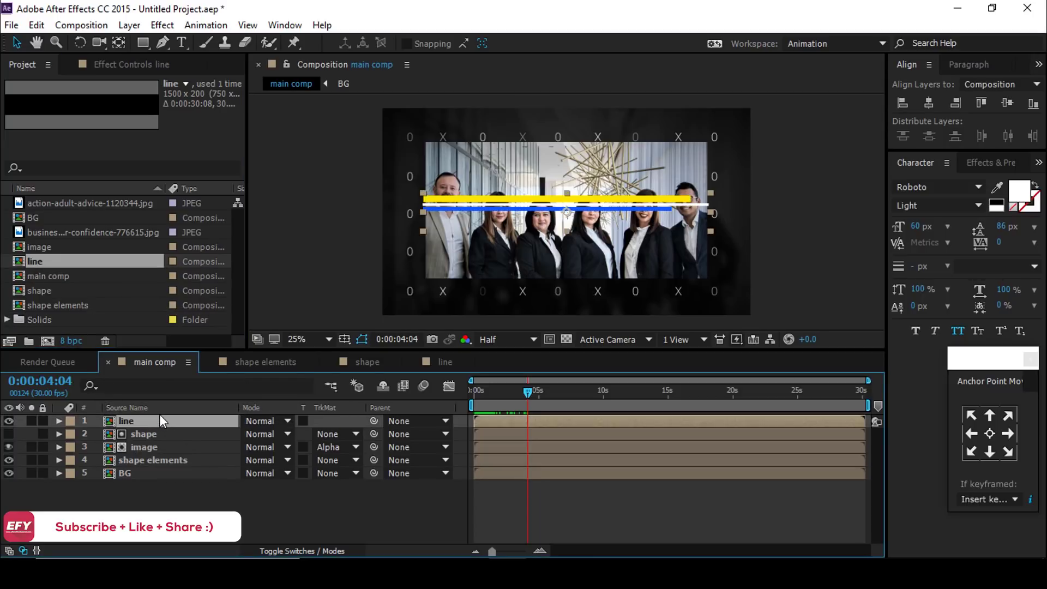
left_click_drag(635, 208, 583, 142)
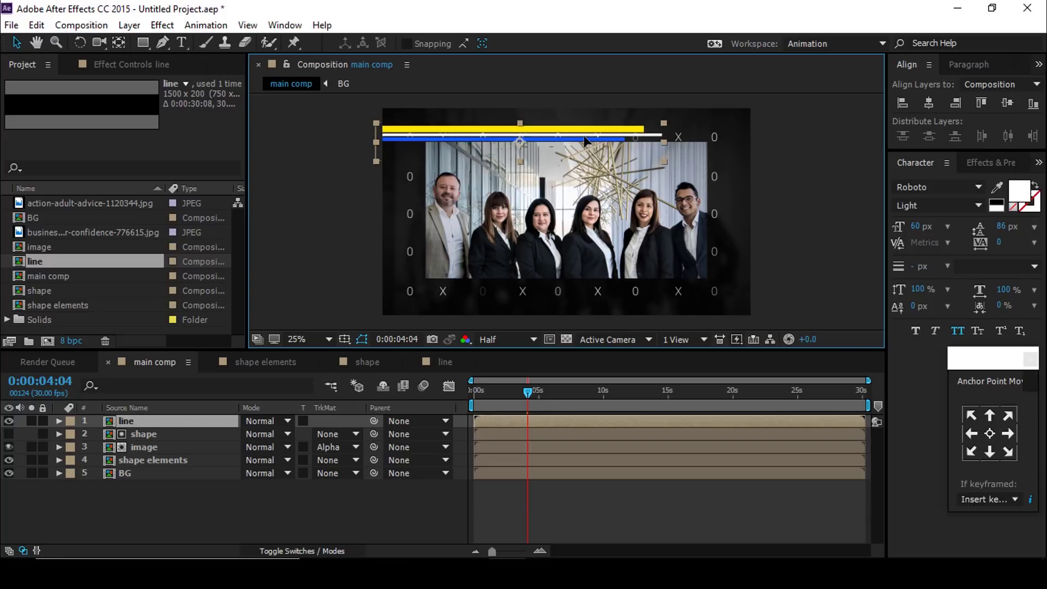
Duplicate the line layer, turn the copy upside down along the photo's lower edge at the right frame side, and preview from the start.
left_click(154, 422)
key("ctrl+d")
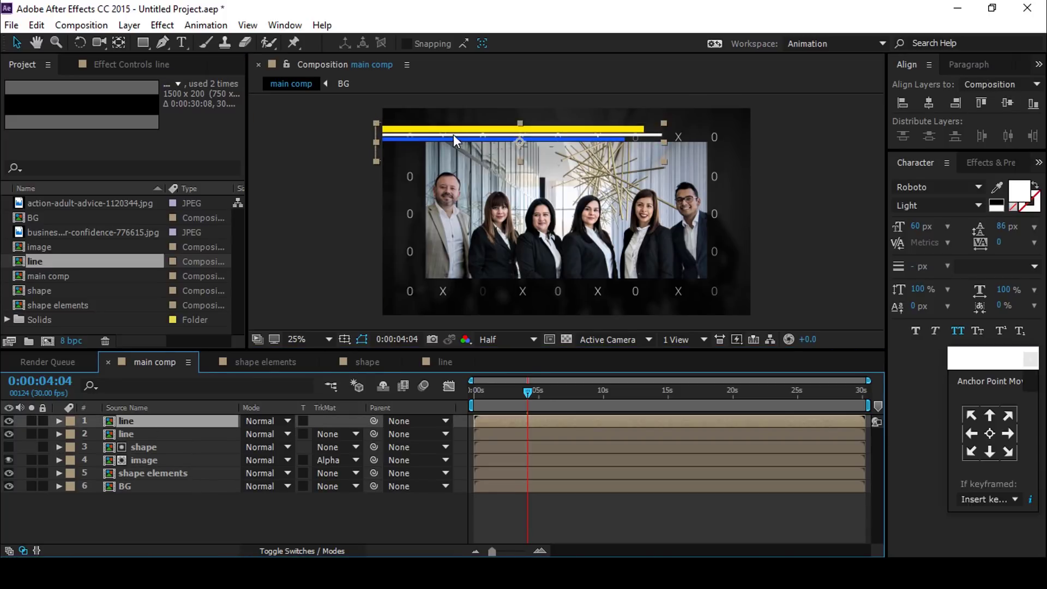
key("w")
left_click_drag(372, 167, 643, 281)
key("v")
left_click(597, 517)
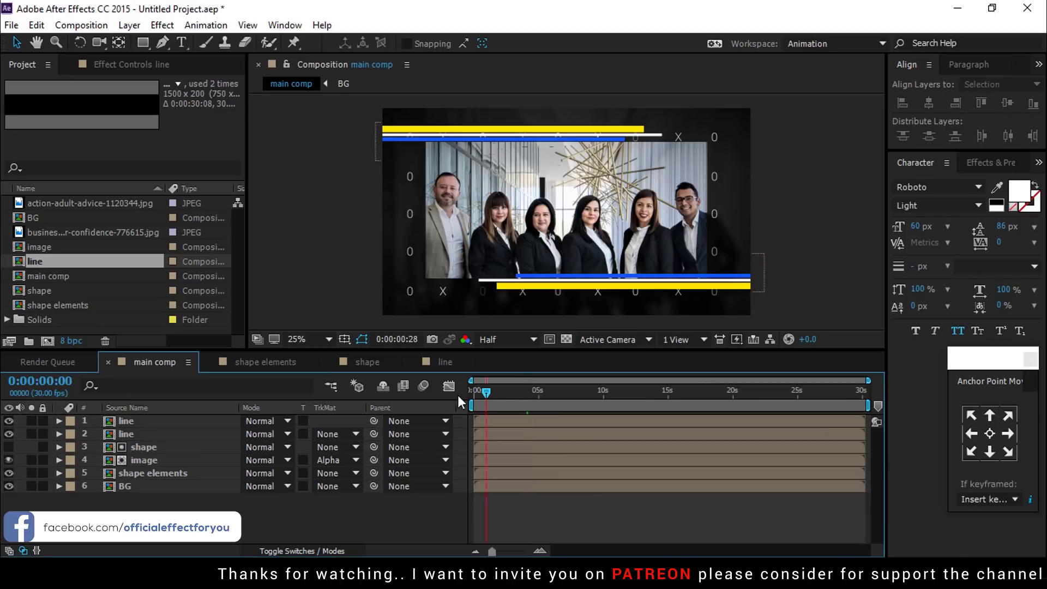
left_click(473, 391)
key("space")
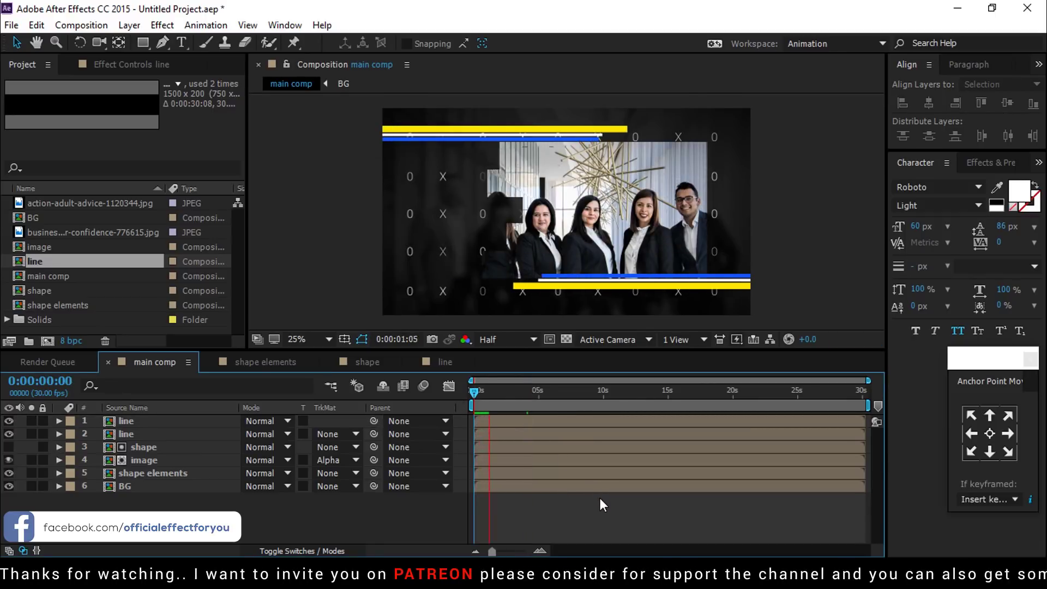
Add the text "corporate" in Big John Regular at 133 px over the lower left part of the photo.
left_click_drag(479, 392, 517, 395)
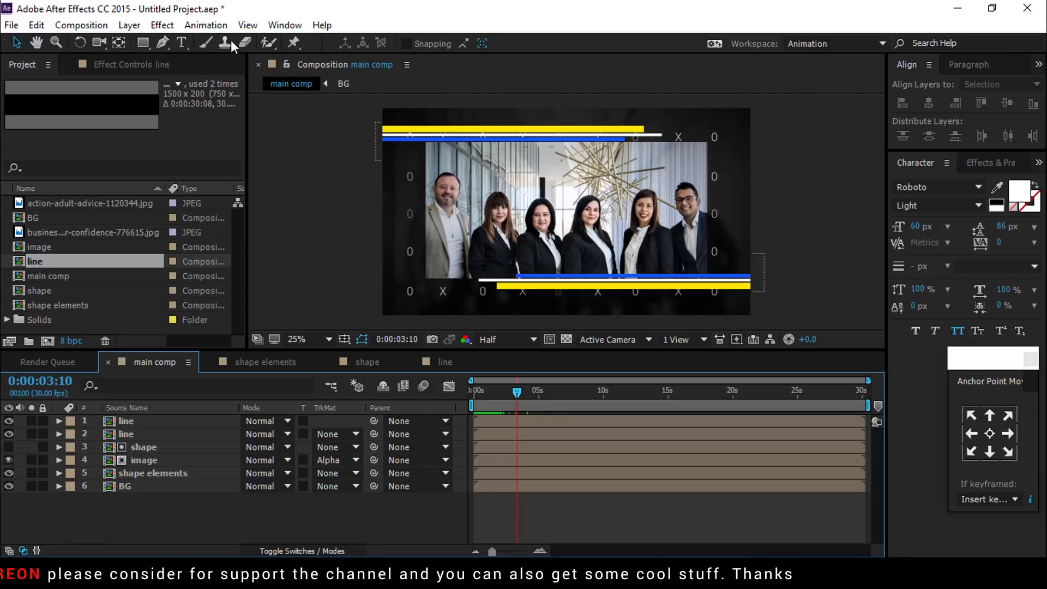
left_click(182, 43)
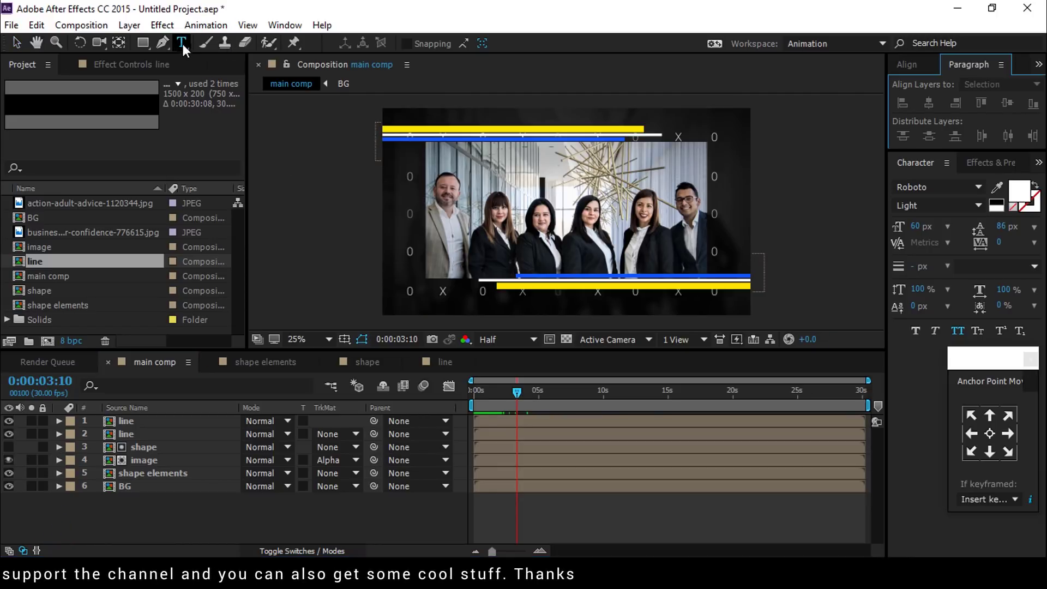
left_click(447, 233)
type("corporate")
key("ctrl+a")
left_click(935, 187)
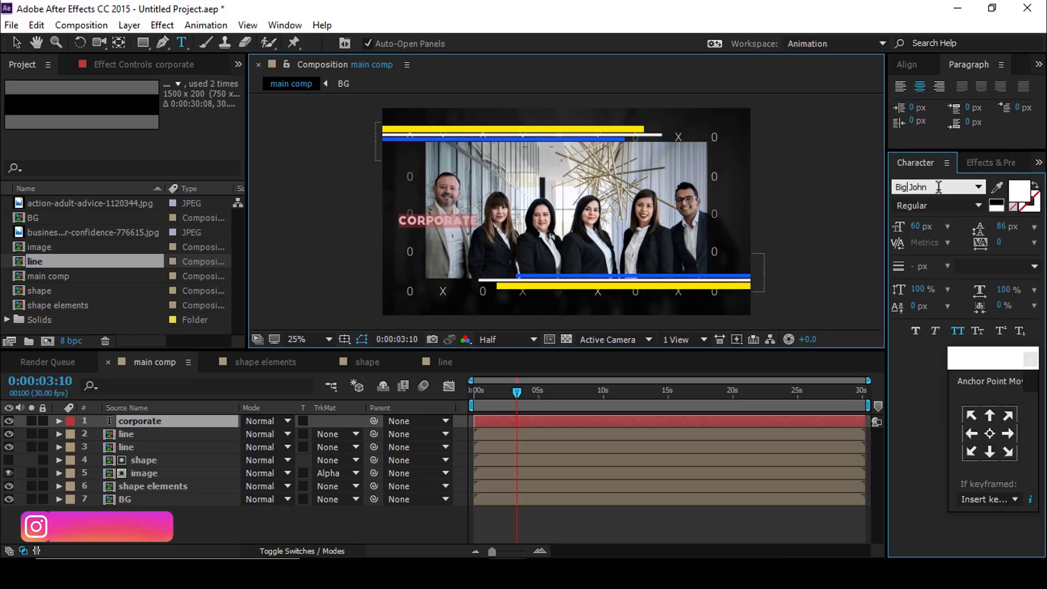
left_click_drag(939, 226, 979, 226)
left_click_drag(464, 224, 506, 245)
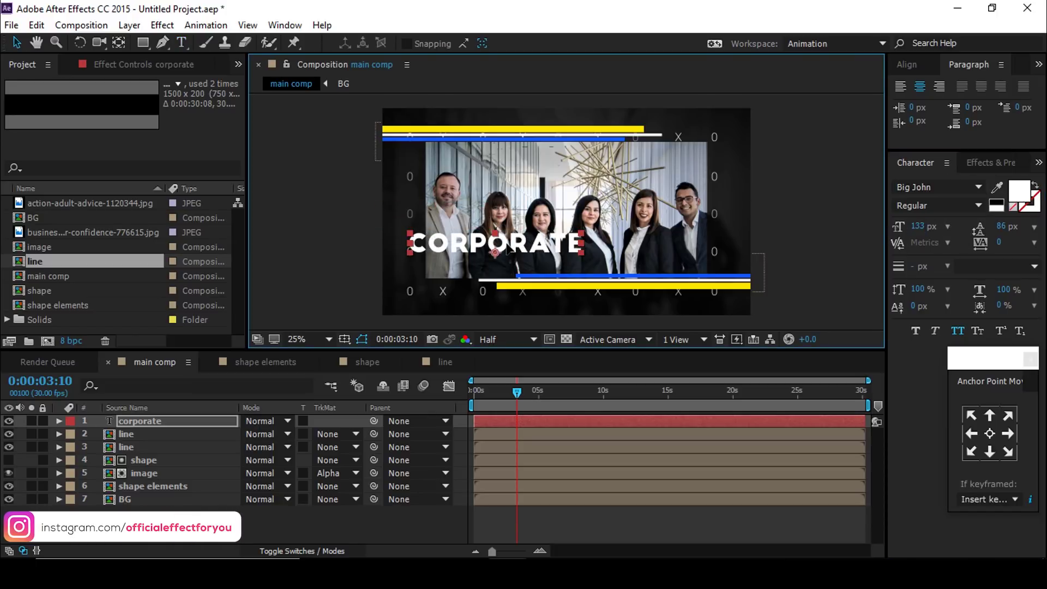
Place the business-career-confidence-776615.jpg image directly below the corporate text layer and give it the Alpha Matte "corporate".
left_click(148, 423)
key("F2")
left_click(39, 233)
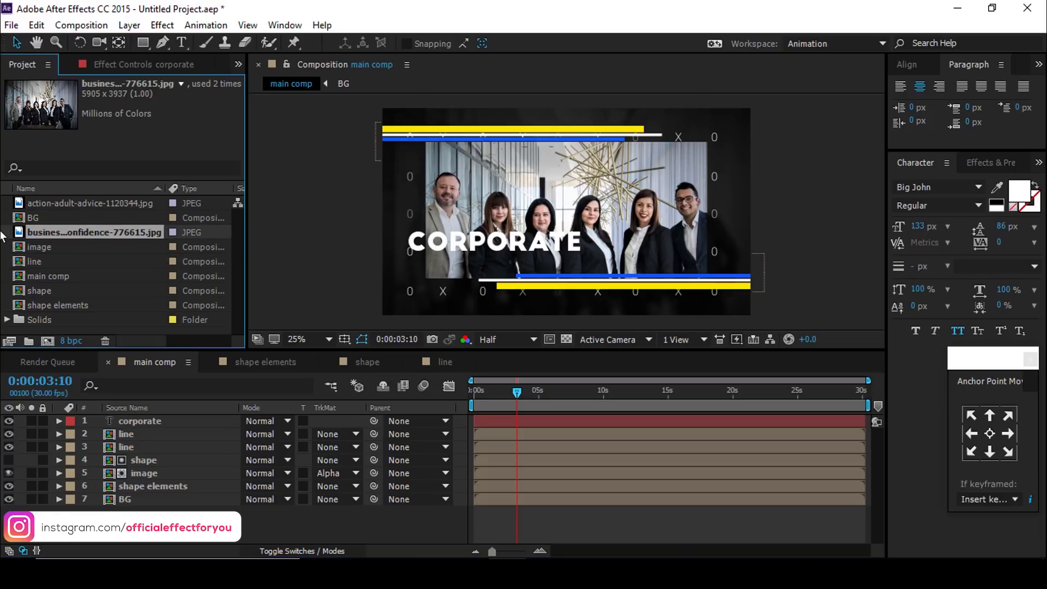
left_click_drag(21, 235, 163, 425)
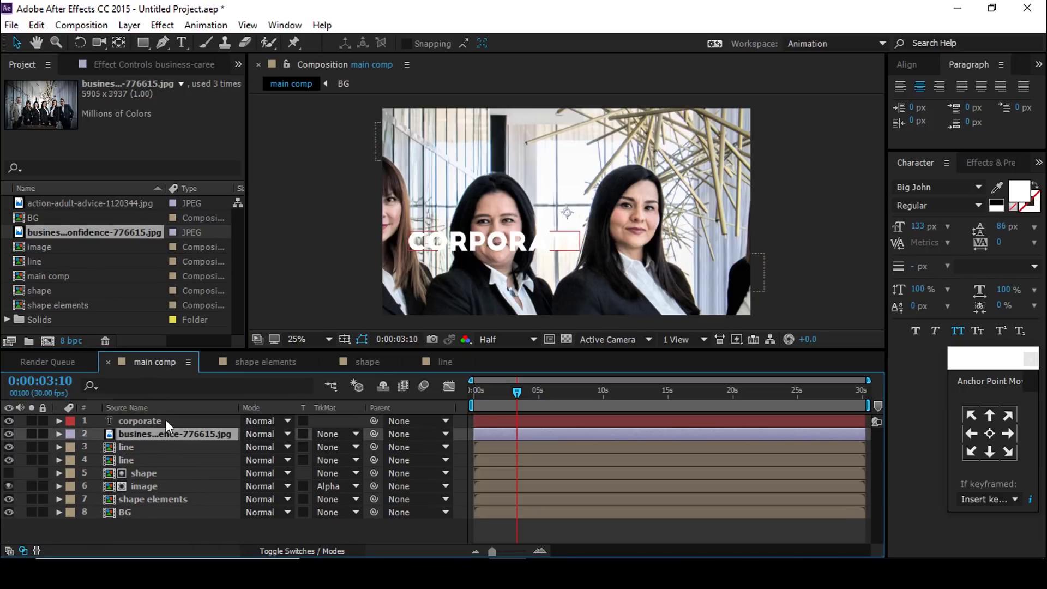
left_click(349, 434)
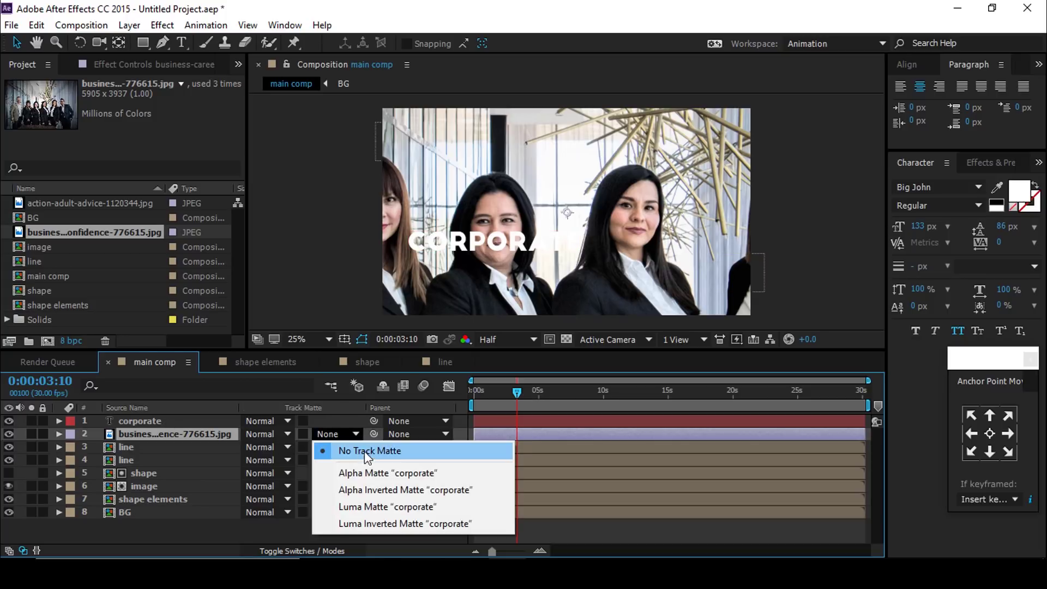
left_click(384, 474)
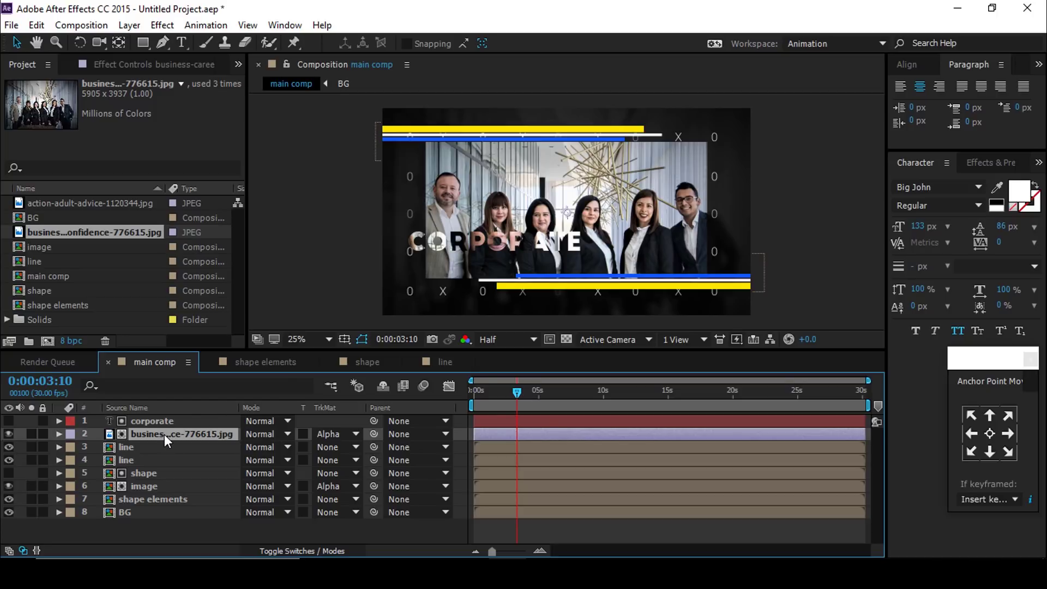
Apply the Tint effect to the business photo layer that fills the corporate text.
key("ctrl+space")
type("tint")
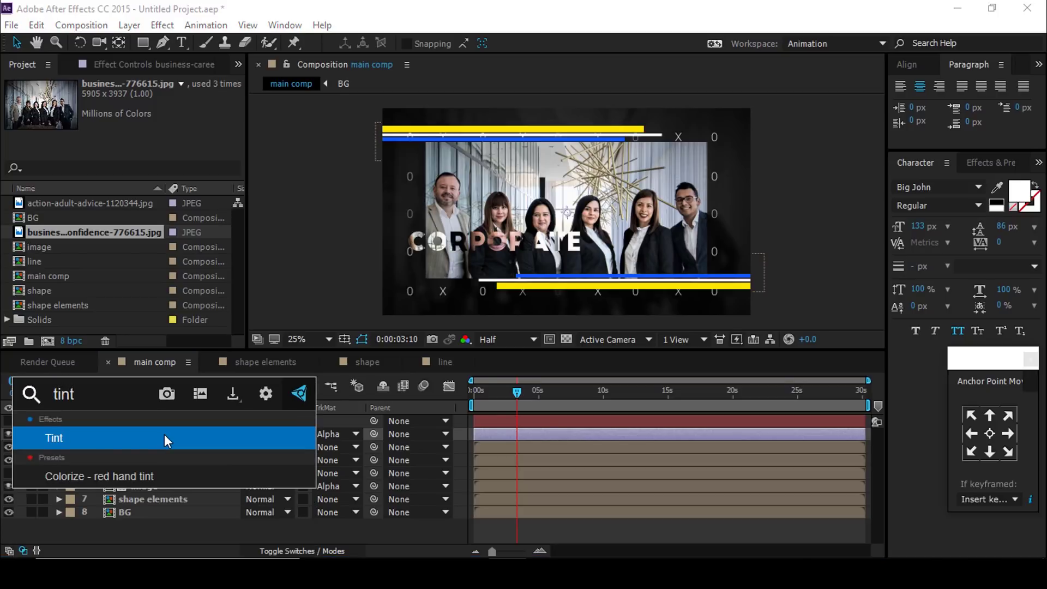
key("Return")
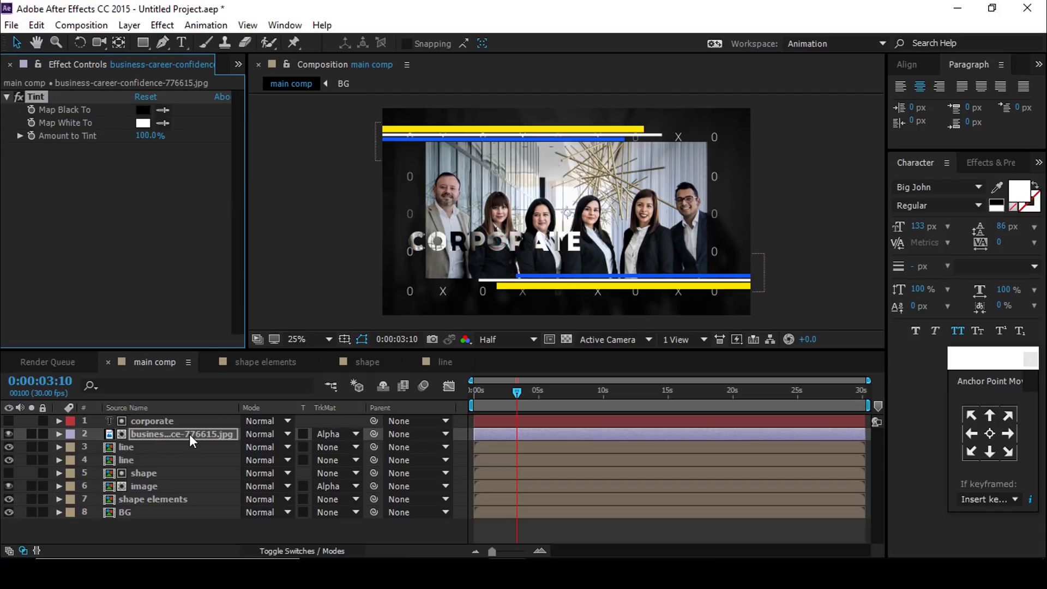
Keyframe the matted photo's position from 960, 540 at the start to 1648, 540 at 8 seconds.
key("p")
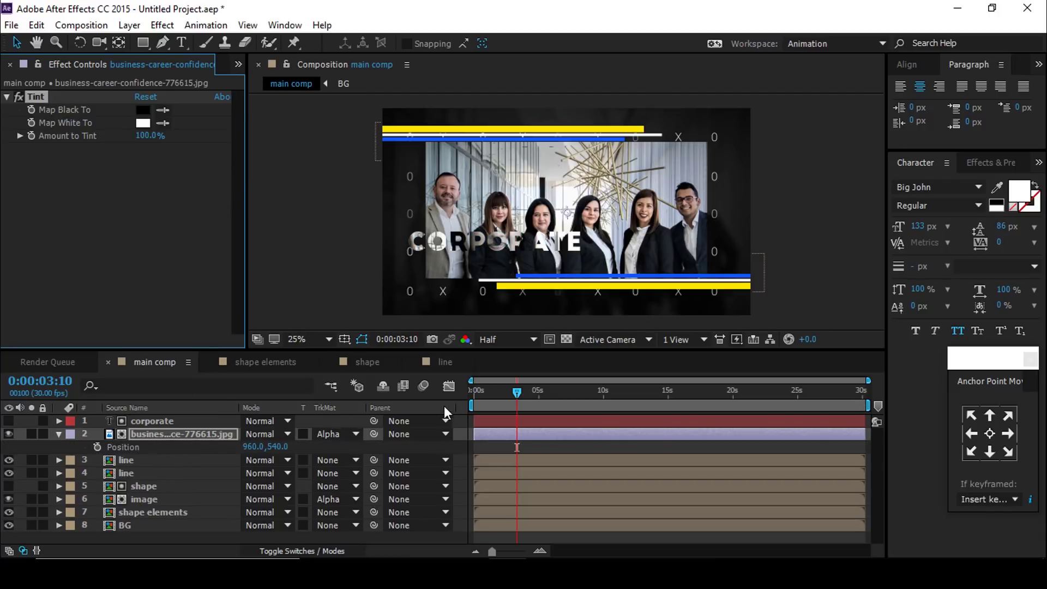
key("Home")
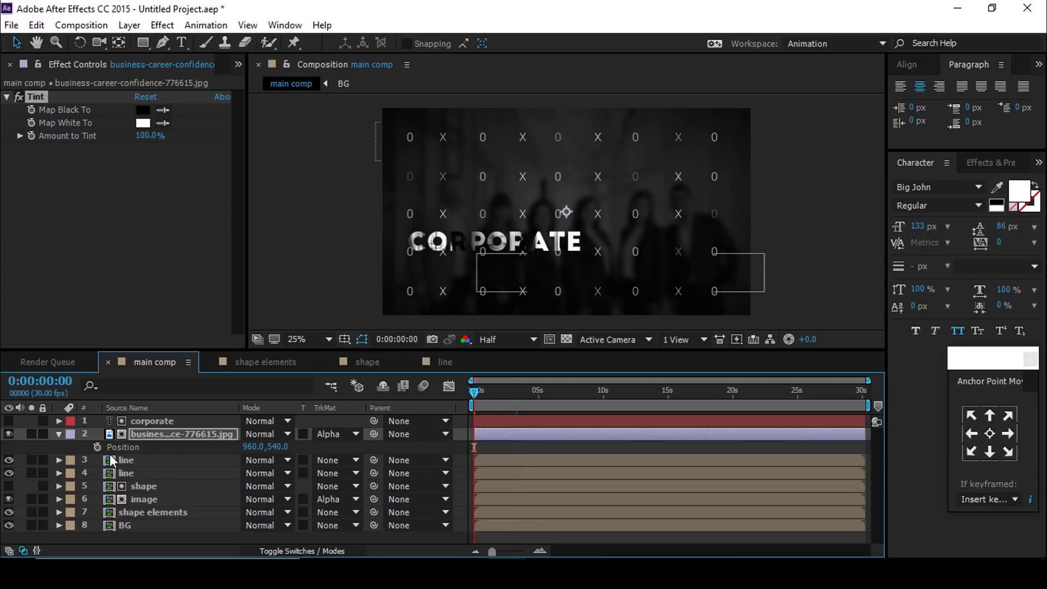
left_click(97, 447)
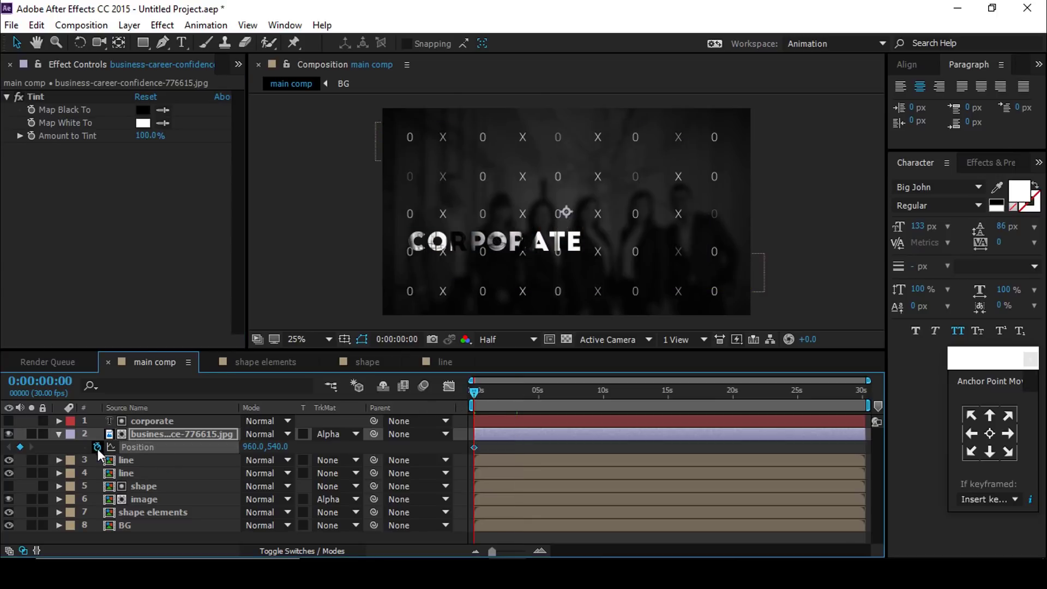
left_click_drag(588, 396, 578, 391)
key("comma")
left_click_drag(370, 299, 441, 298)
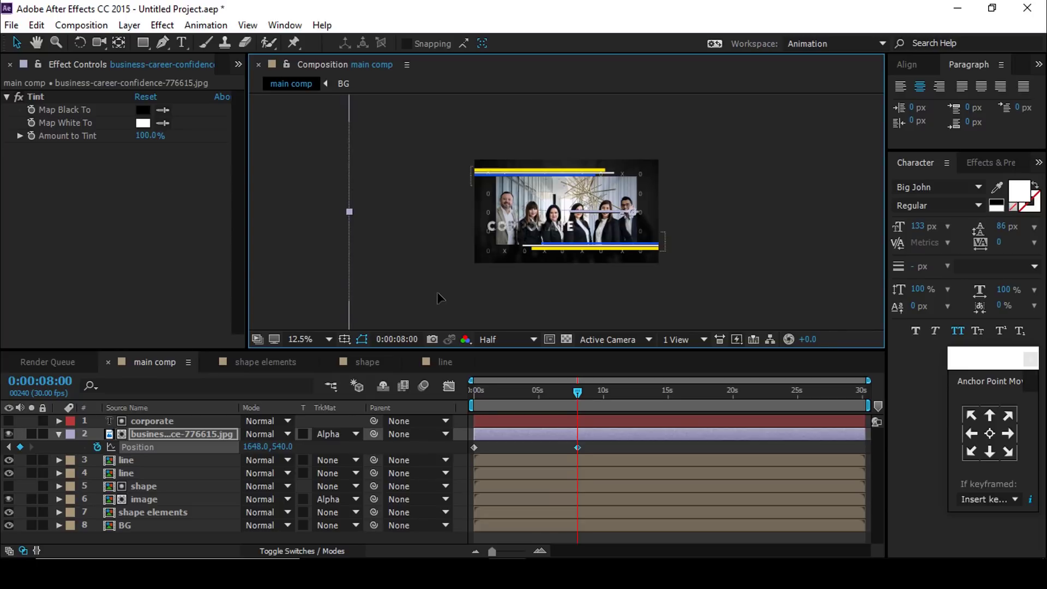
left_click(598, 448)
key("period")
left_click(63, 434)
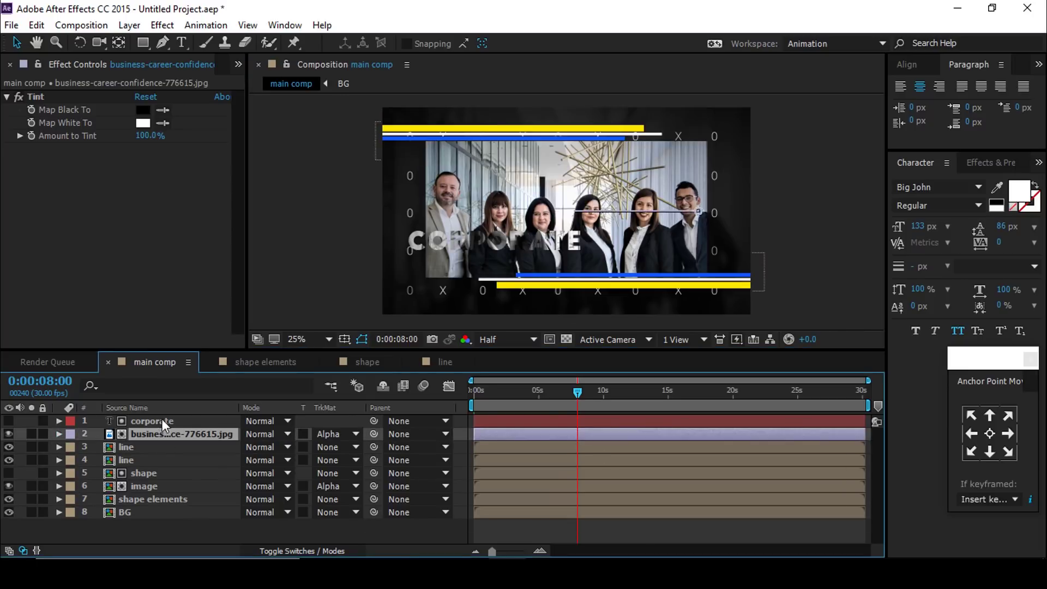
Keyframe the corporate text's position from -600, 744 outside the frame at the start to 584, 744 at 0:00:04:04.
left_click(159, 419, "shift")
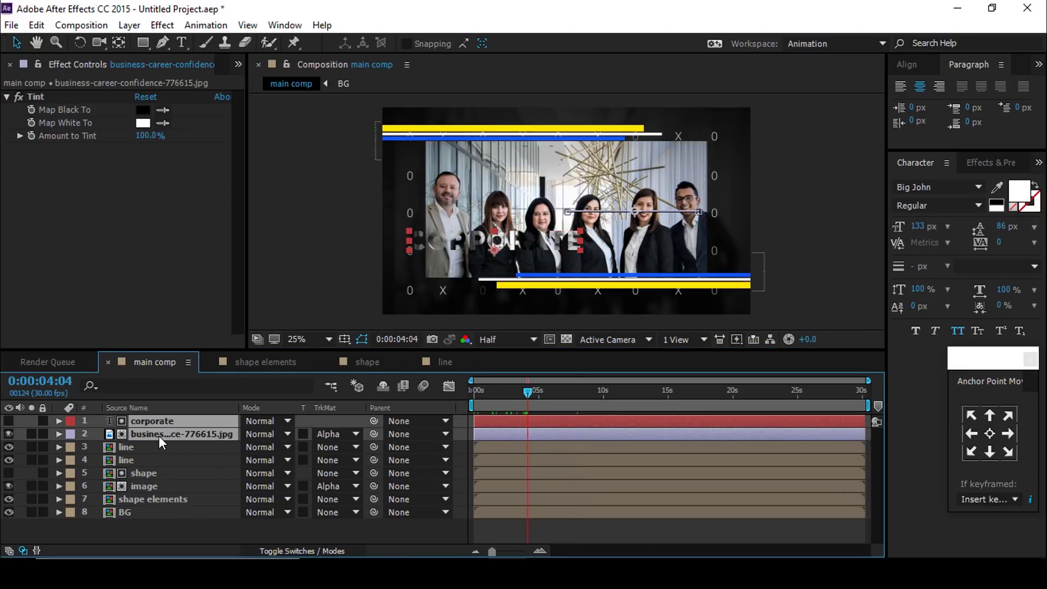
key("p")
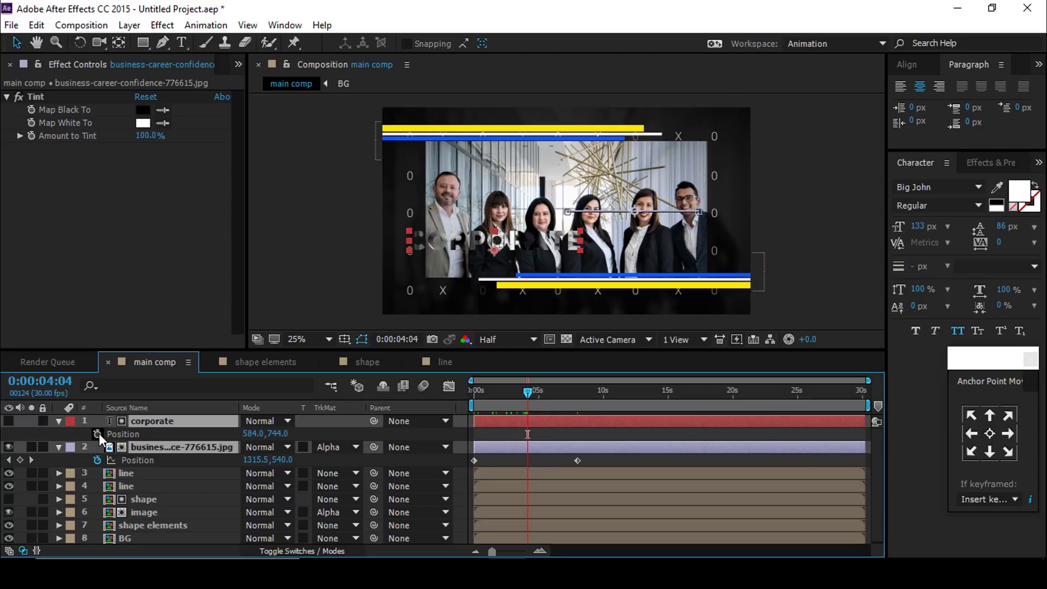
left_click(98, 434)
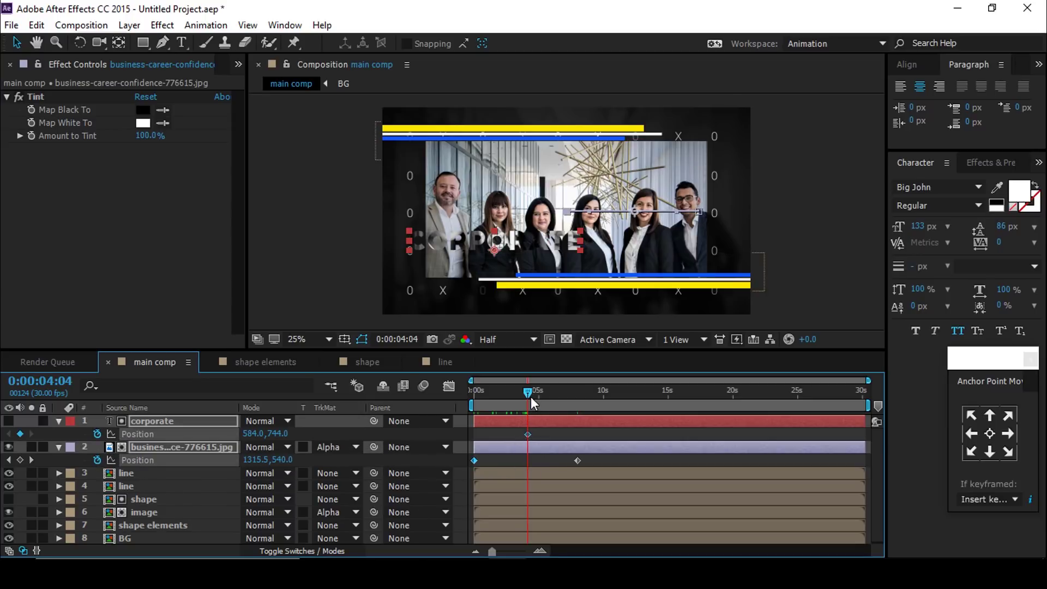
left_click_drag(527, 391, 462, 396)
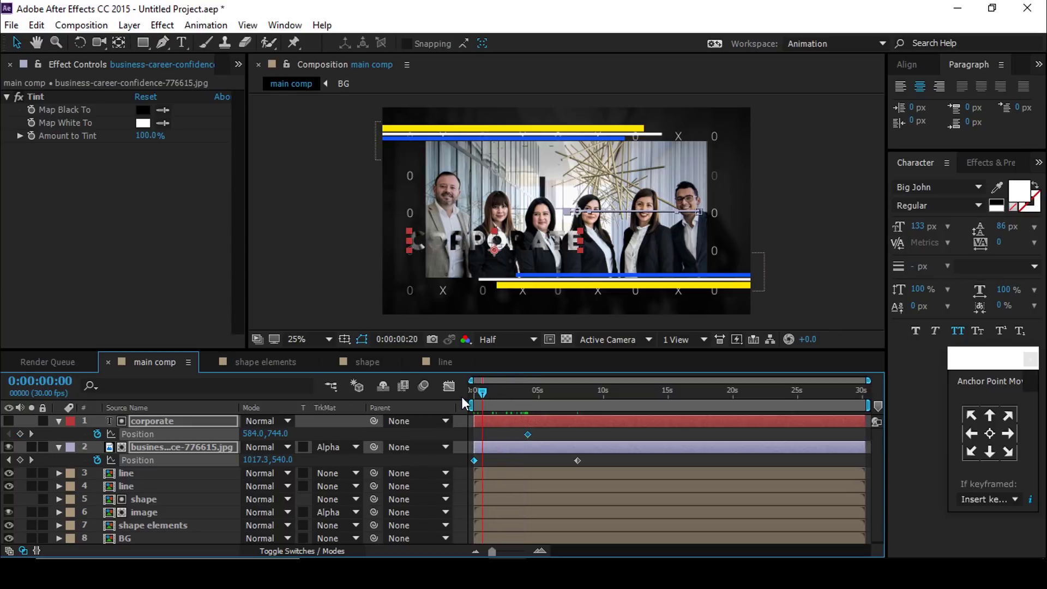
left_click(517, 423)
left_click_drag(482, 246, 324, 243)
left_click(450, 439)
left_click(528, 434)
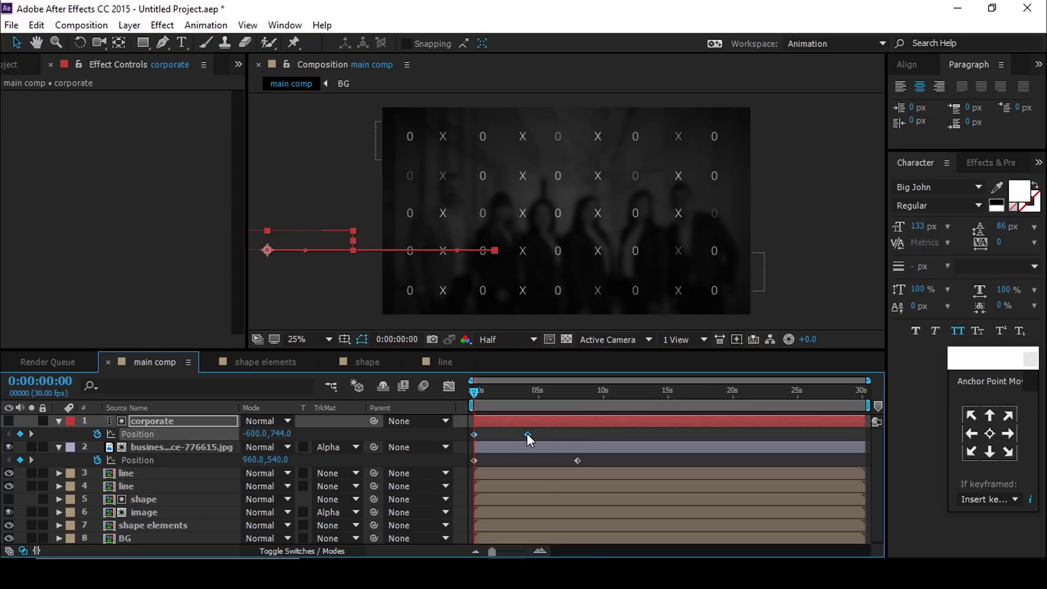
Apply Easy Ease to the corporate text's position keyframes and shape the speed graph for a fast start with a long slowdown.
right_click(527, 433)
mouse_move(571, 426)
left_click(756, 457)
left_click(449, 386)
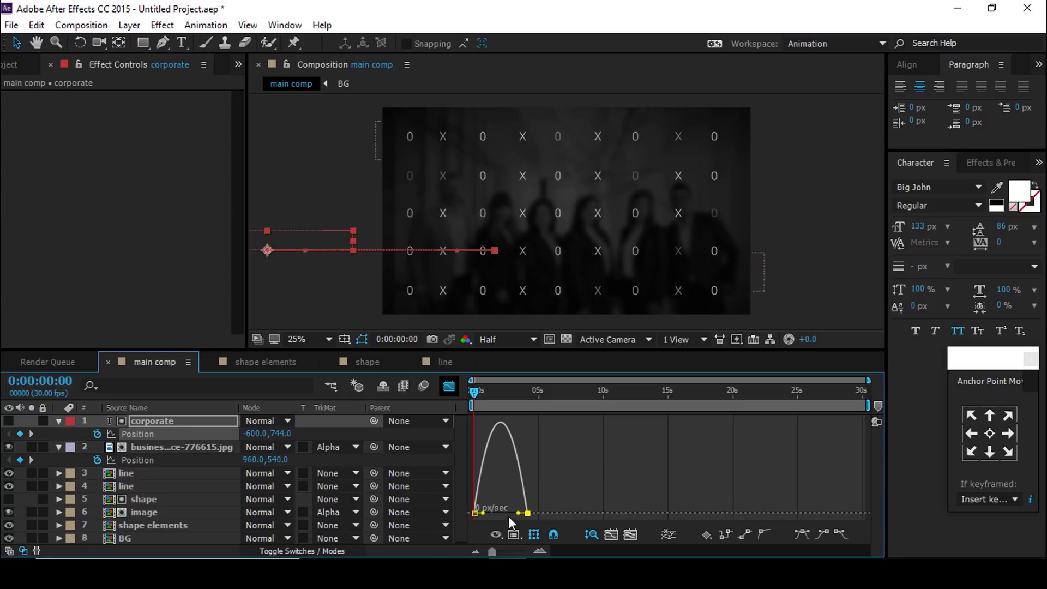
left_click_drag(518, 513, 493, 513)
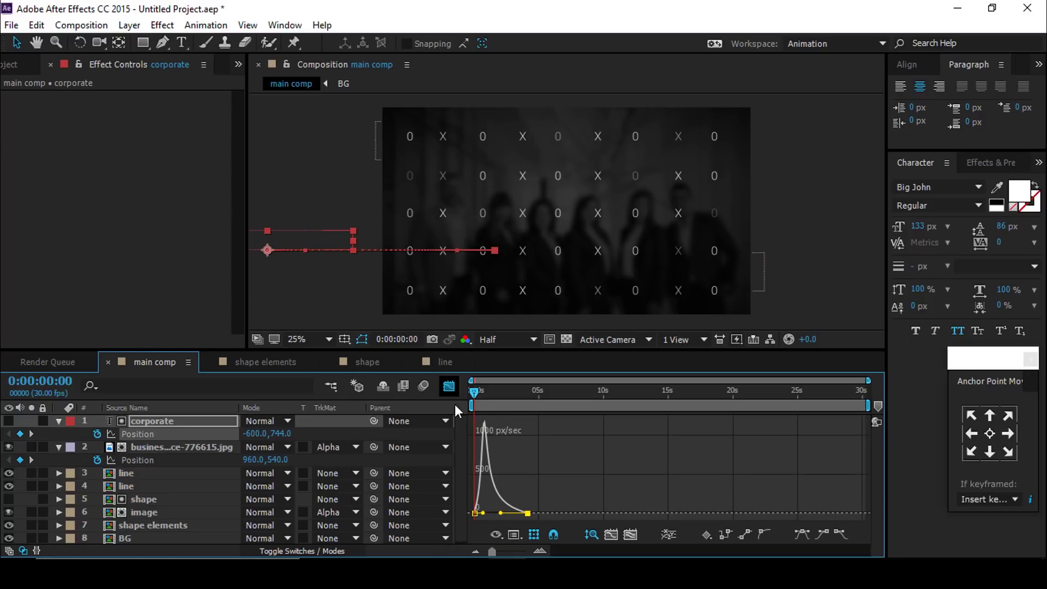
left_click(448, 387)
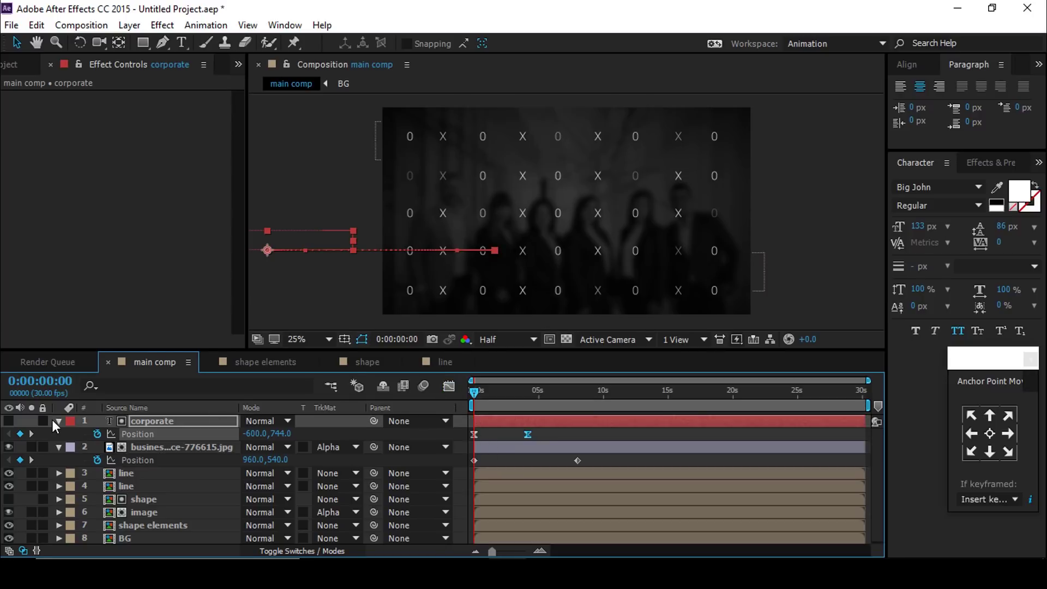
Preview the text animation, shorten it by moving the corporate text's last position keyframe to 0:00:02:05, and preview again.
key("space")
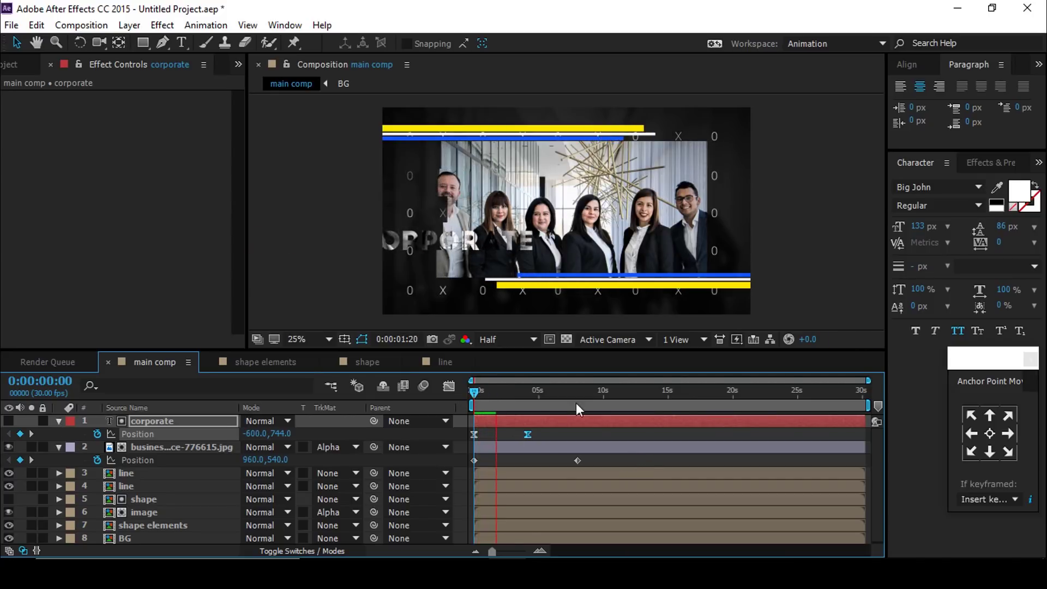
key("equal")
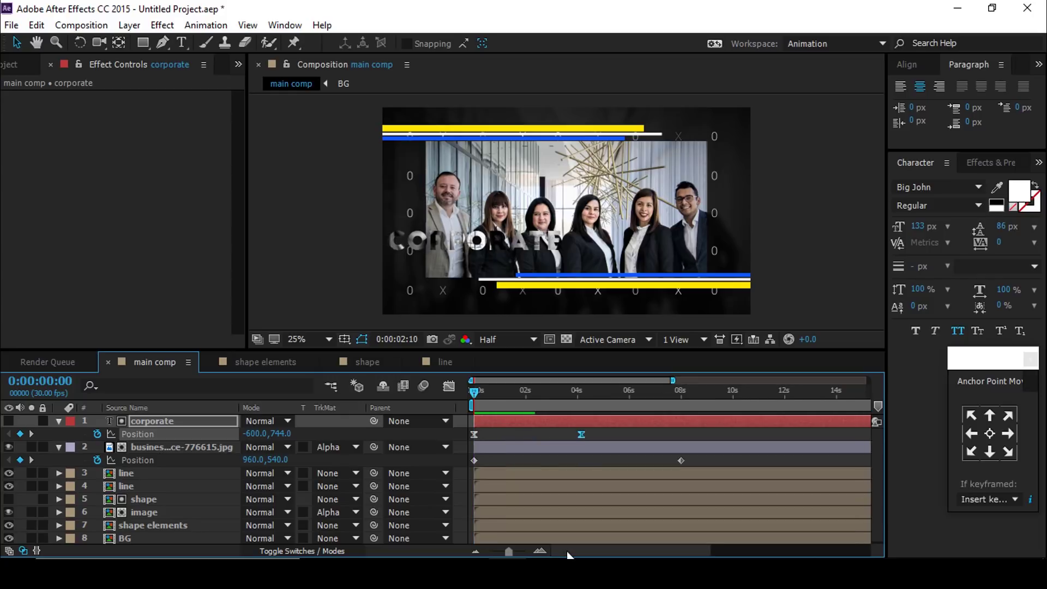
left_click(524, 405)
left_click_drag(582, 434, 529, 433)
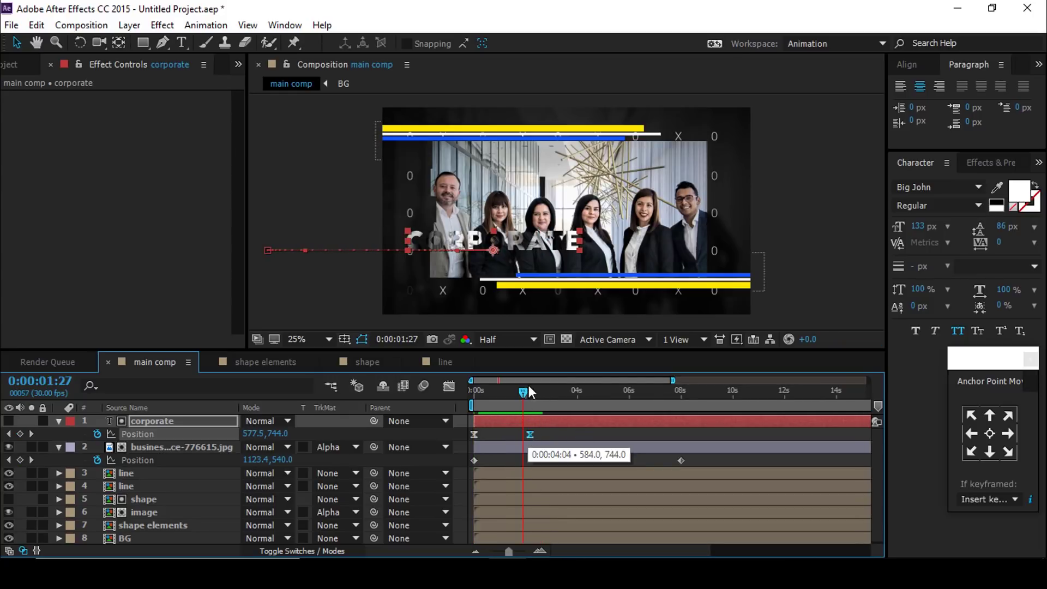
key("Home")
key("space")
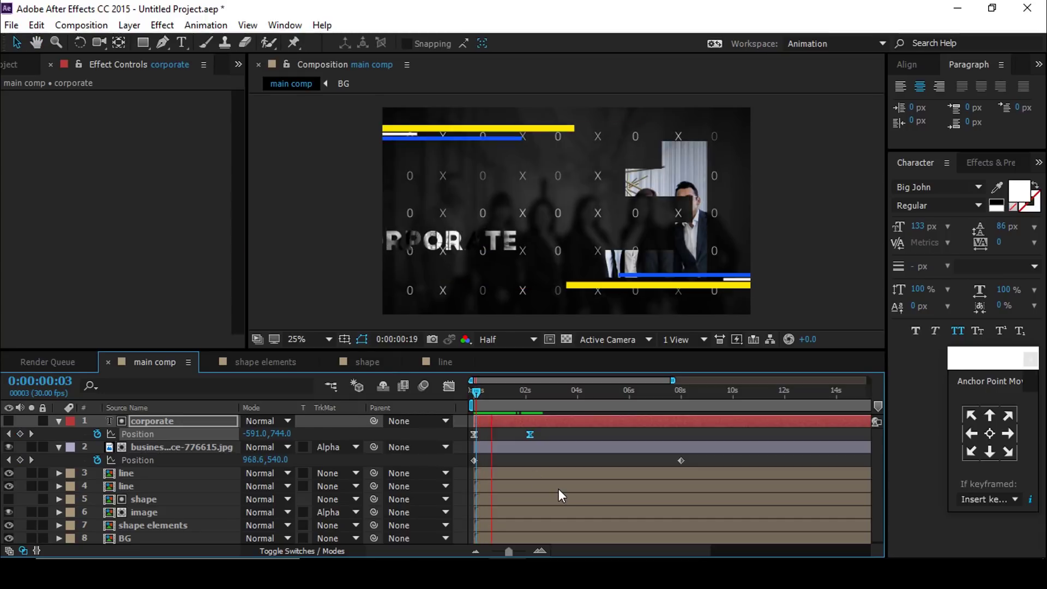
key("k")
left_click(59, 422)
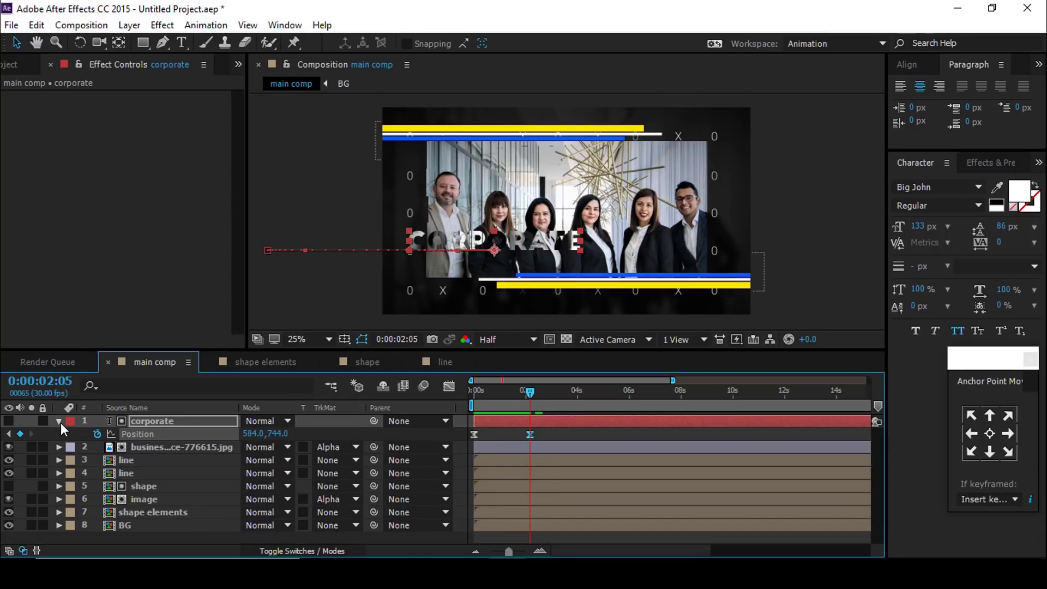
left_click(58, 434)
left_click(191, 531)
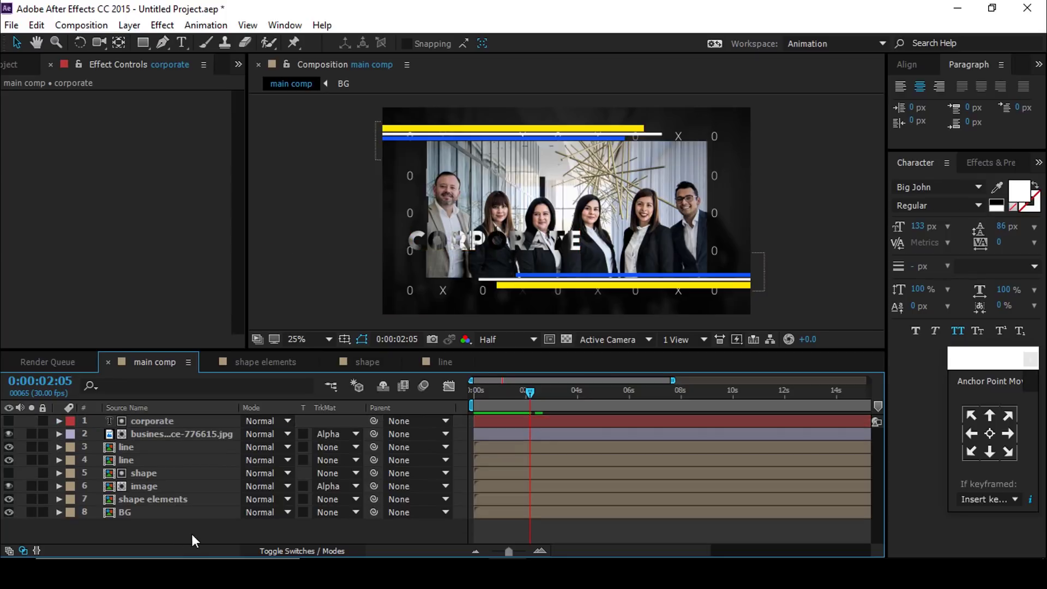
Add the text "slideshow" in Roboto Regular just below the corporate title.
left_click(181, 43)
left_click(423, 272)
type("slideshow")
key("ctrl+a")
left_click(968, 186)
type("Ro")
key("Return")
key("v")
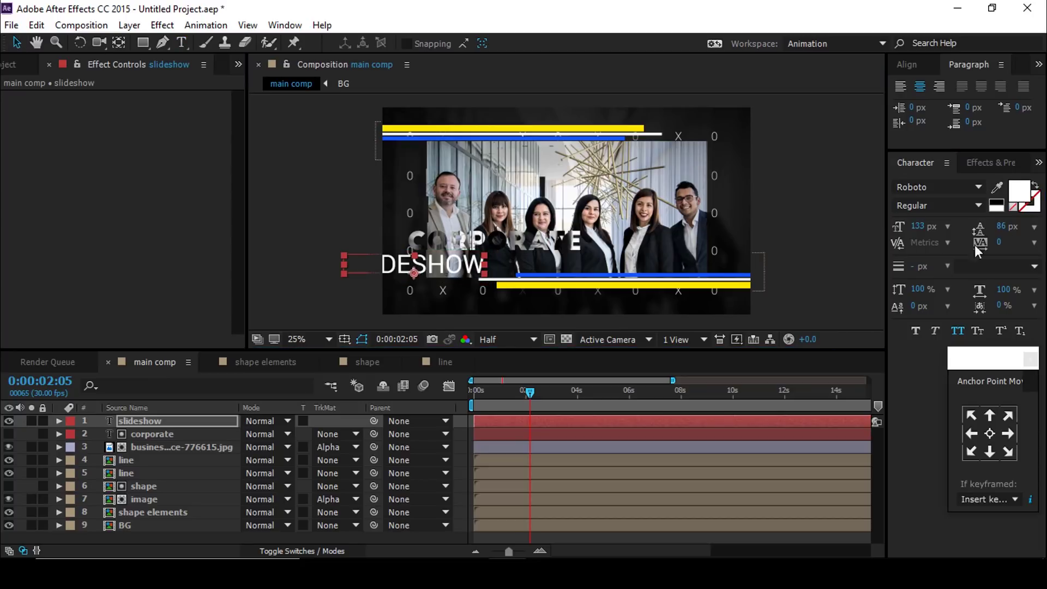
Set the slideshow text's fill colour to yellow, EFF806.
left_click(1020, 195)
left_click(248, 434)
left_click(231, 273)
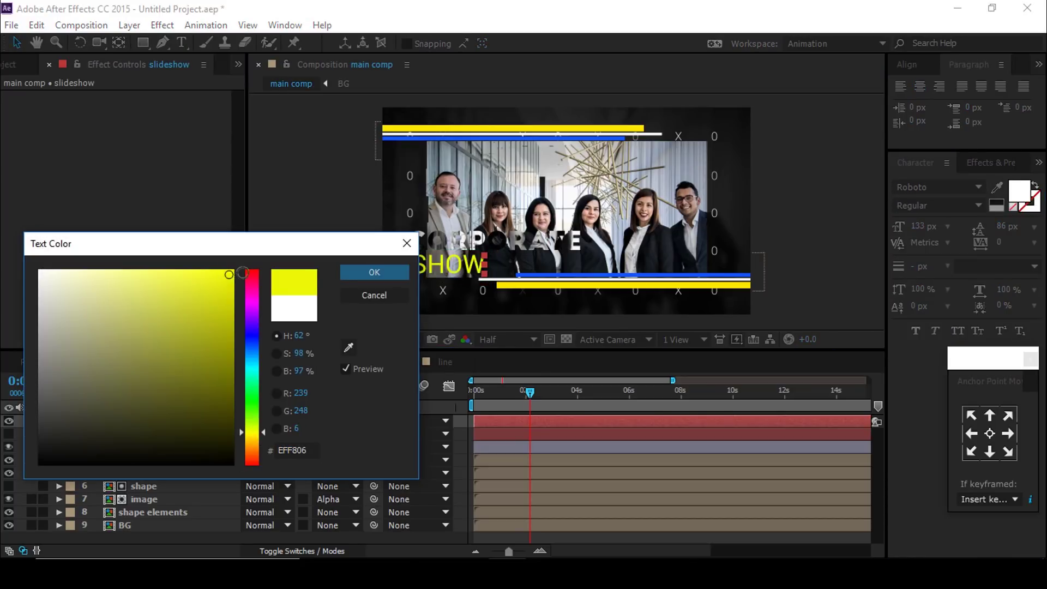
left_click(375, 273)
Delay the slideshow text's two position keyframes by about half a second and preview the animation from the start.
left_click_drag(480, 390, 506, 390)
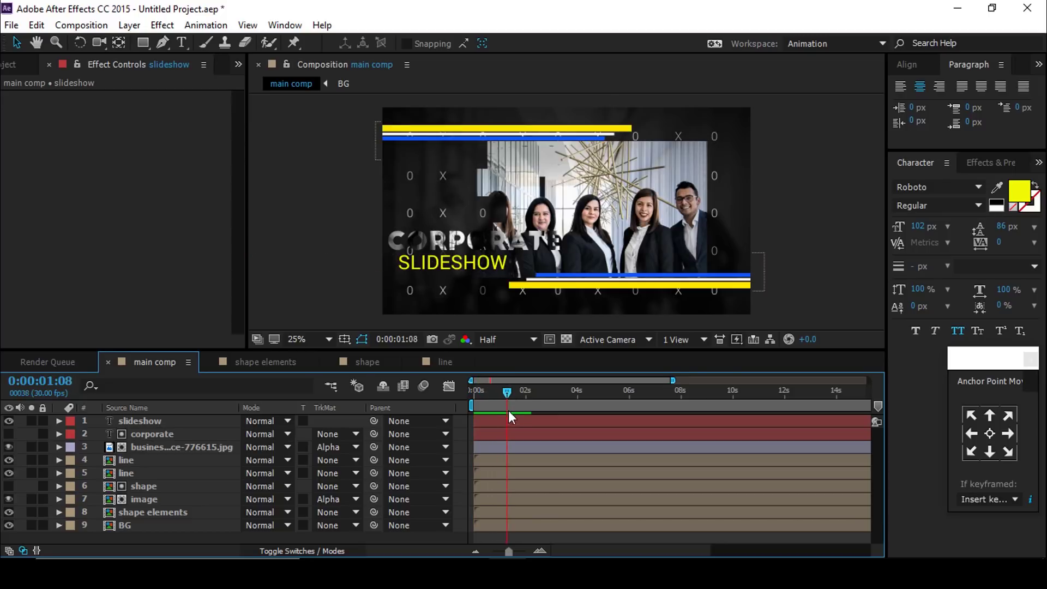
key("p")
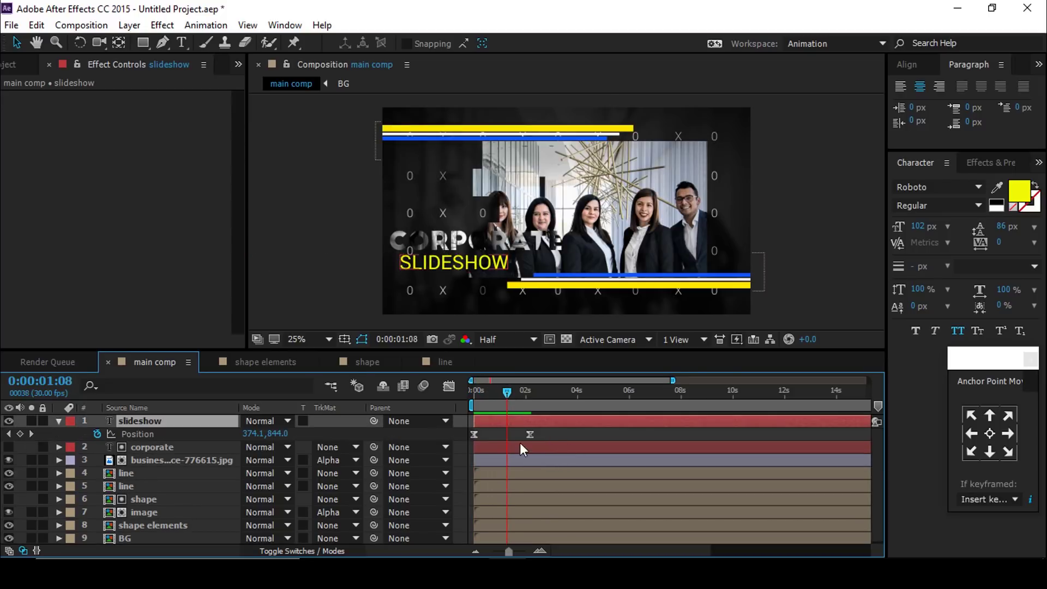
left_click_drag(475, 434, 488, 434)
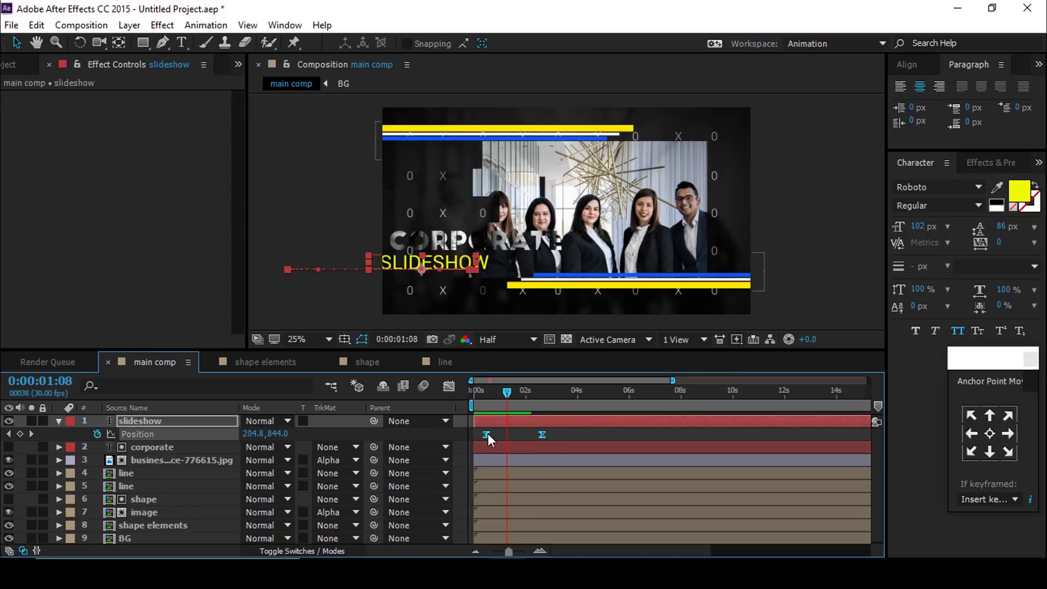
left_click(478, 403)
left_click(471, 404)
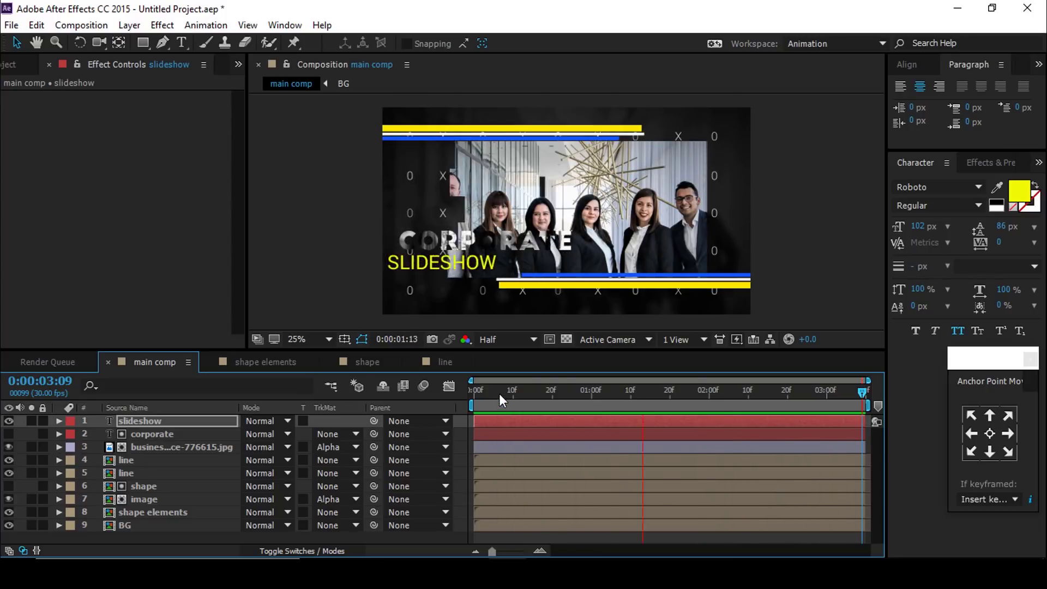
Open the nested image composition and add a scale keyframe to the business photo at 0:00:00:00.
left_click(556, 391)
left_click(185, 451)
left_click_drag(555, 391, 683, 391)
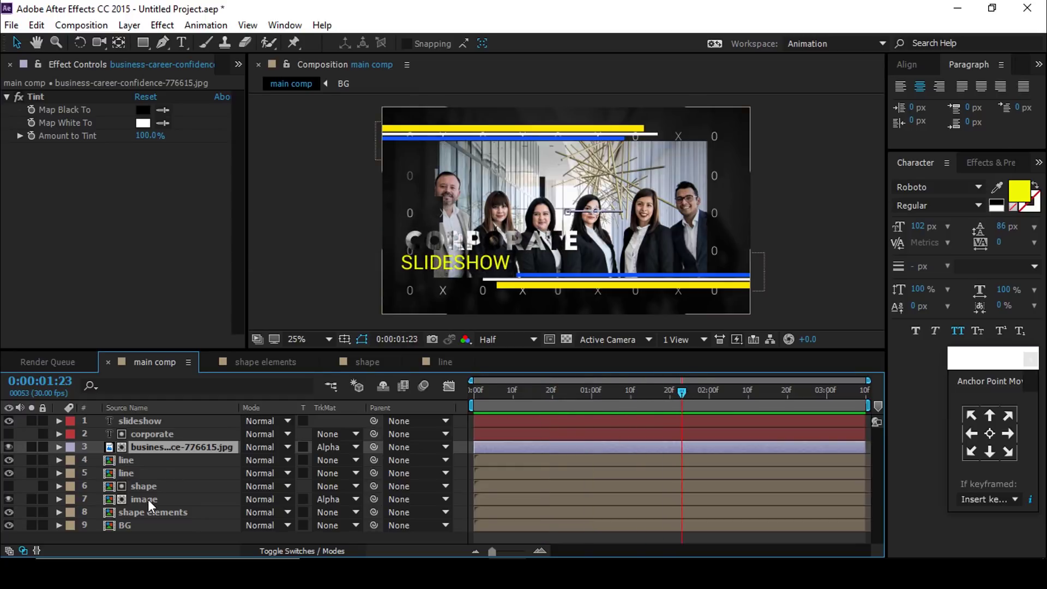
double_click(148, 499)
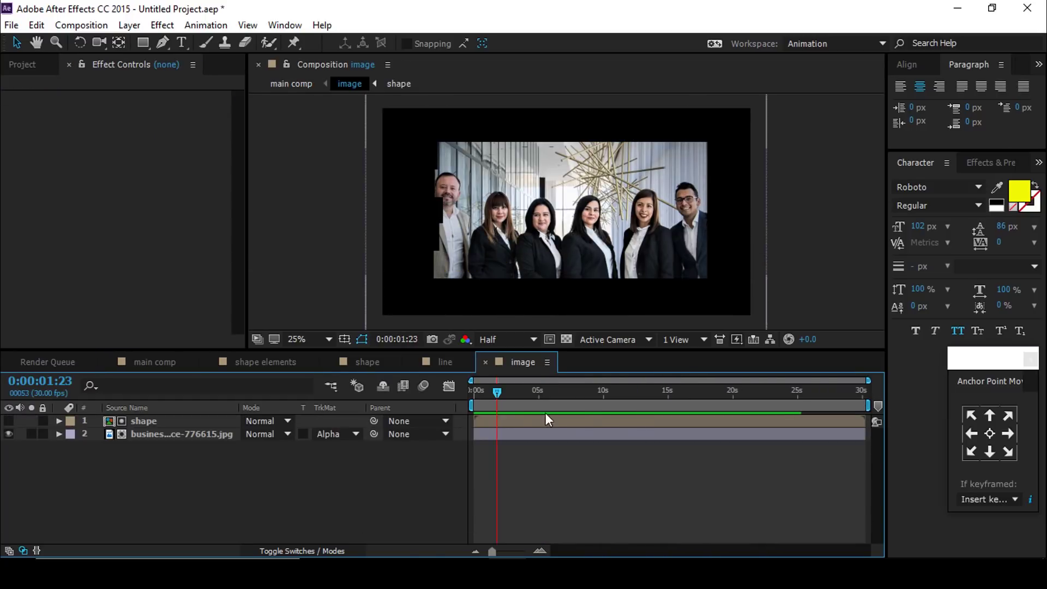
left_click_drag(486, 391, 442, 401)
left_click(159, 438)
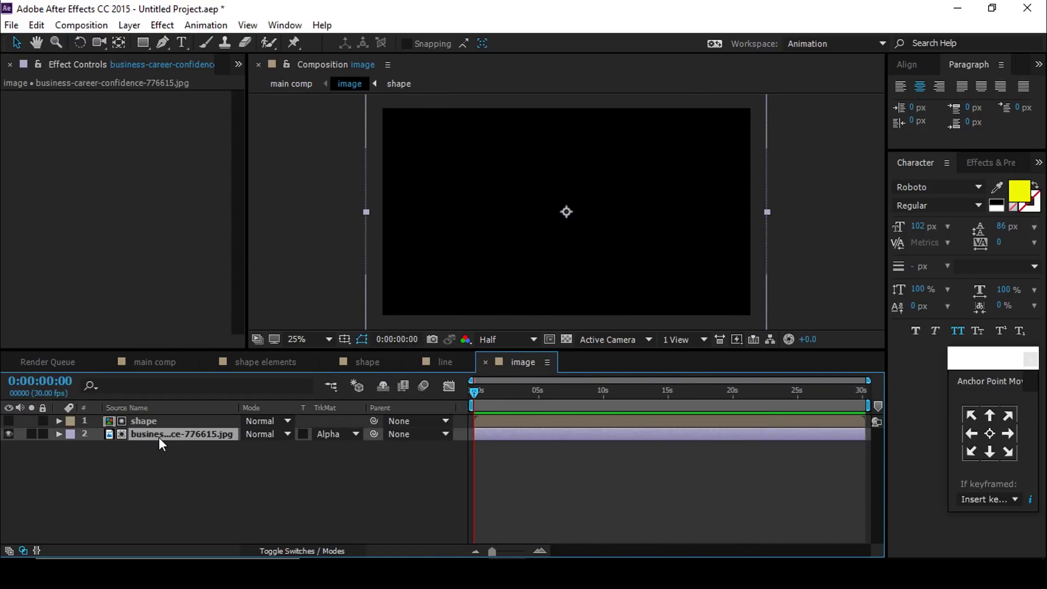
key("s")
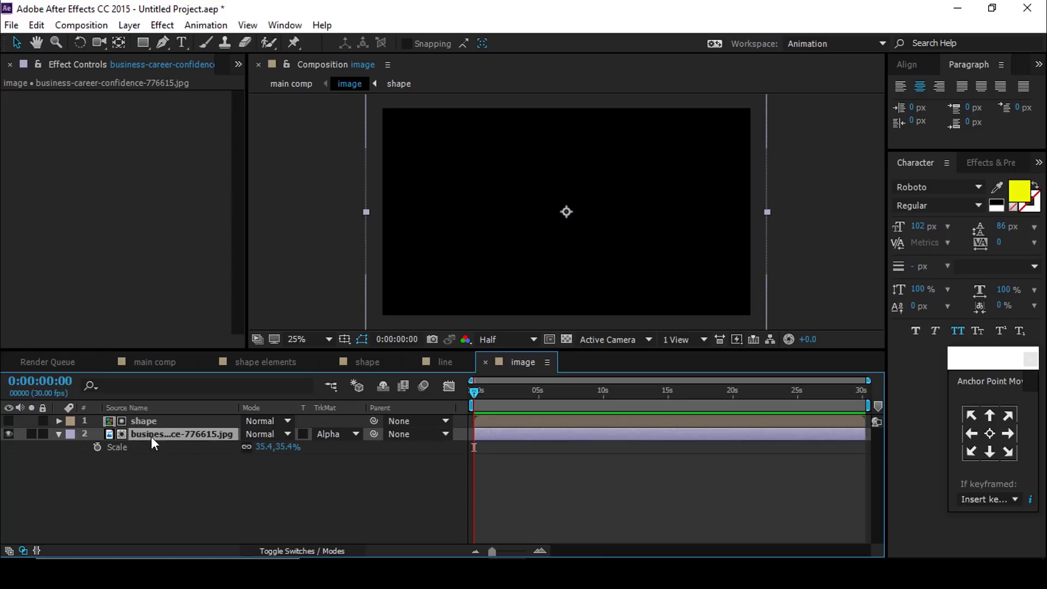
left_click(98, 447)
Increase the business photo's scale to 37.3% at 0:00:09:27 to create a slow zoom-in.
left_click_drag(752, 390, 603, 403)
left_click_drag(282, 449, 298, 447)
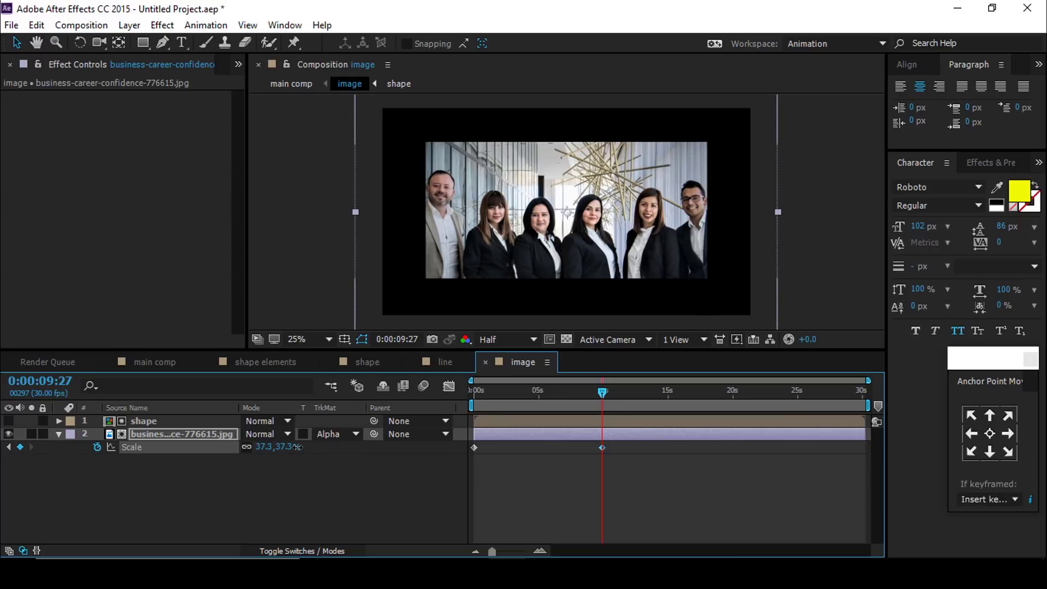
left_click(289, 482)
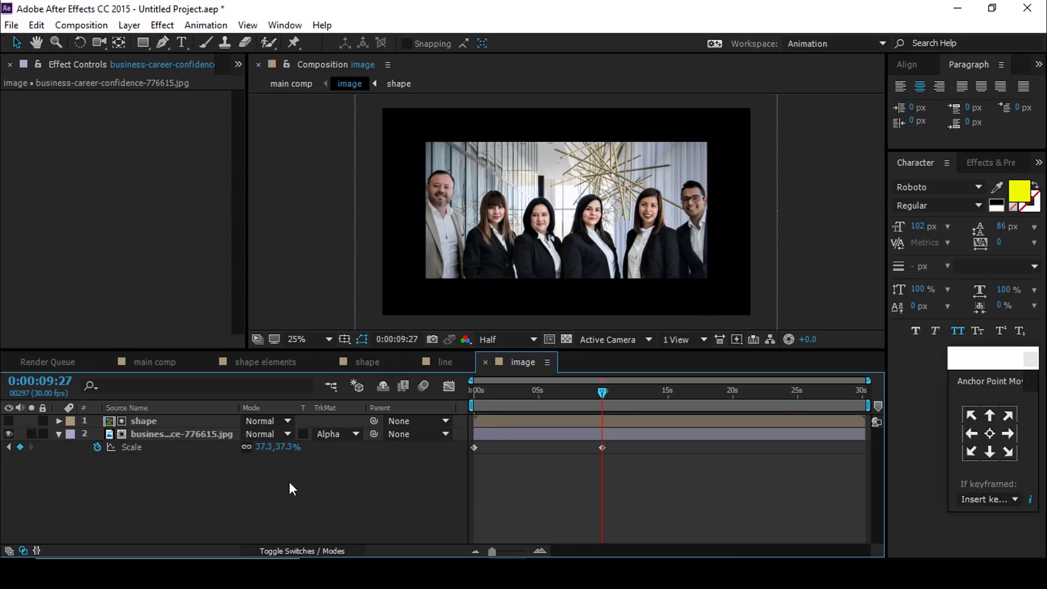
Return to the main comp and preview the animation from the start.
left_click(155, 365)
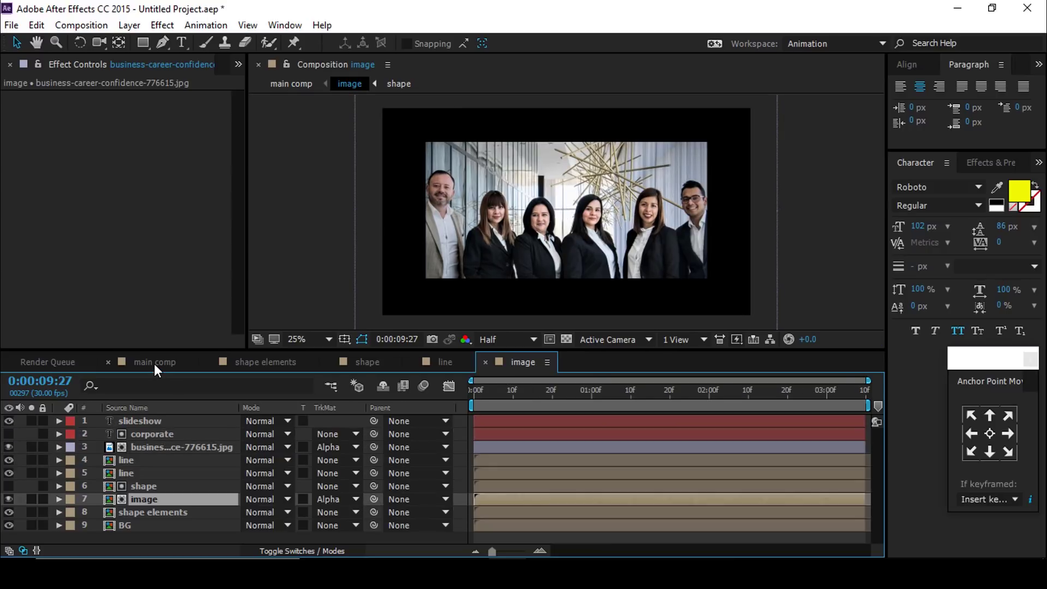
left_click_drag(483, 393, 466, 393)
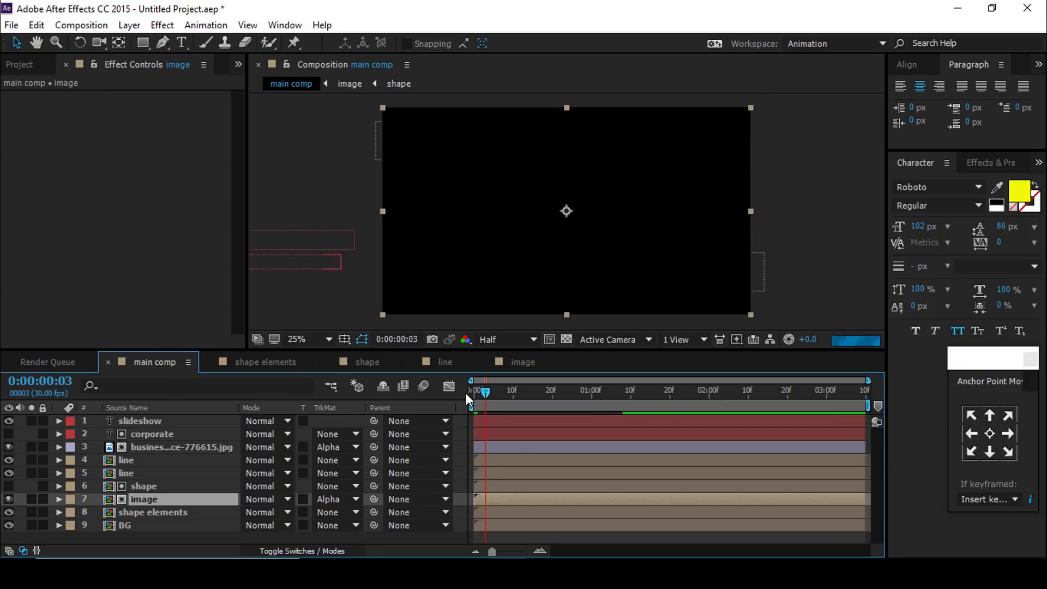
key("space")
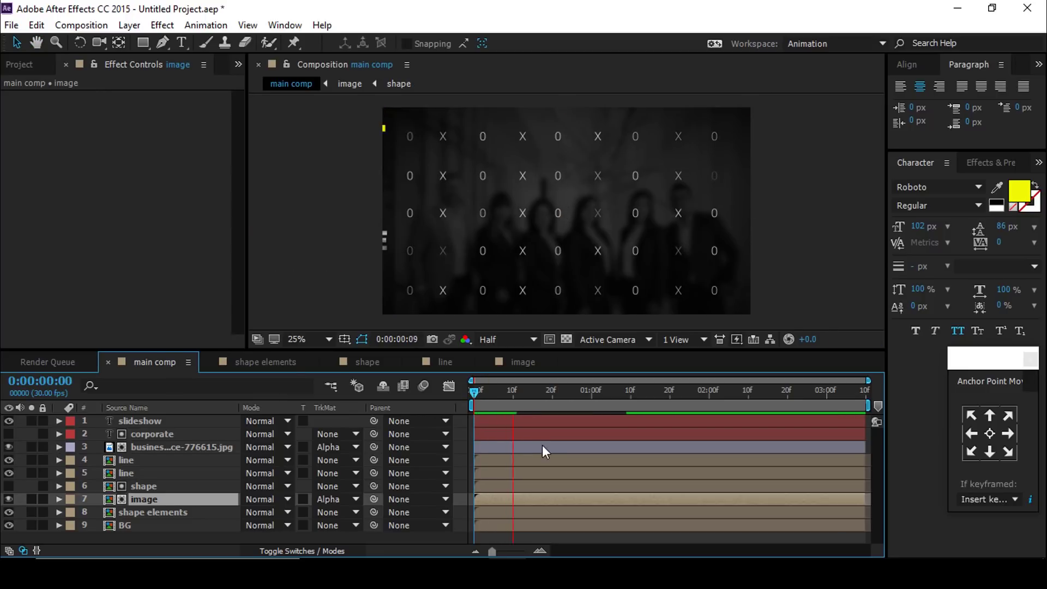